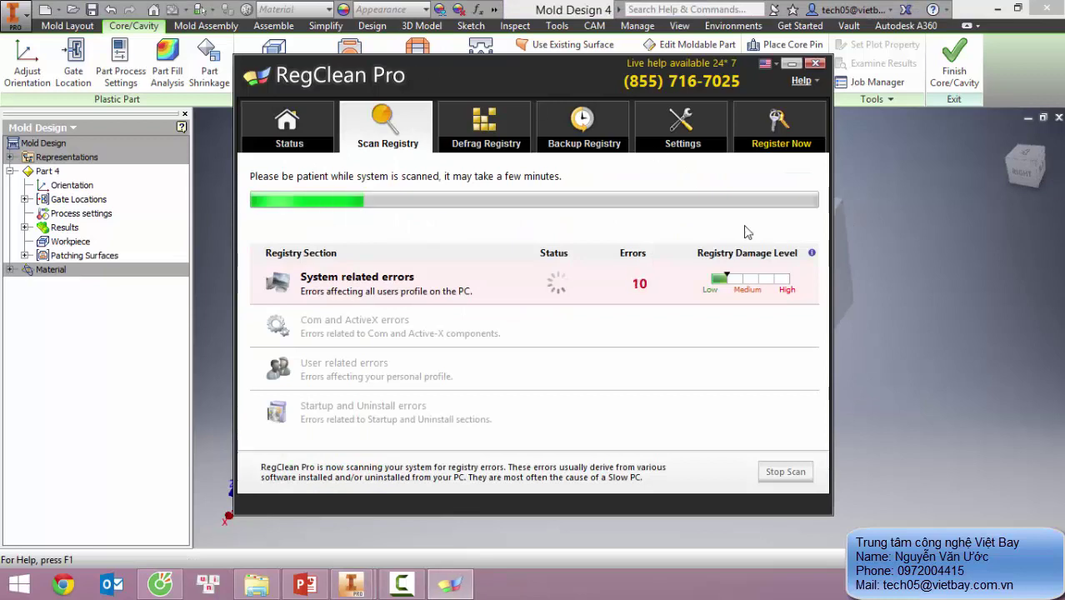
left_click(792, 65)
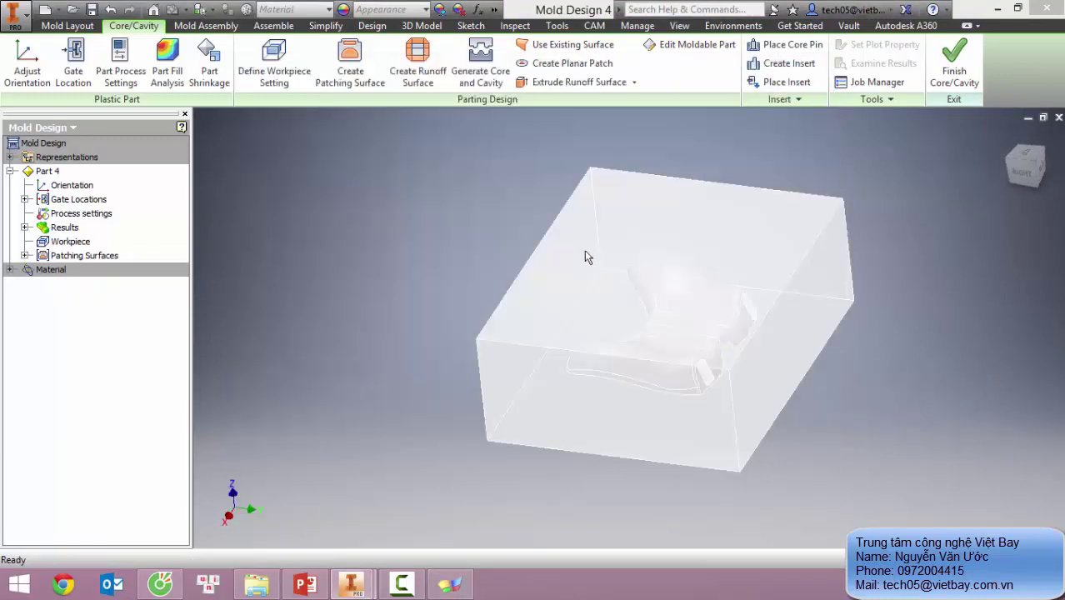
left_click(408, 593)
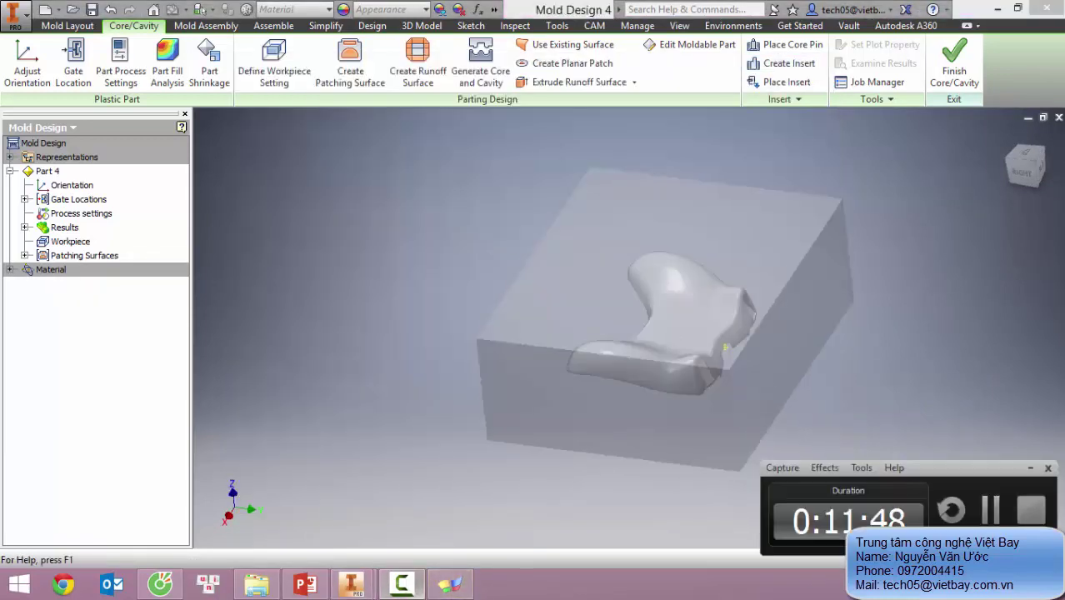
left_click(985, 505)
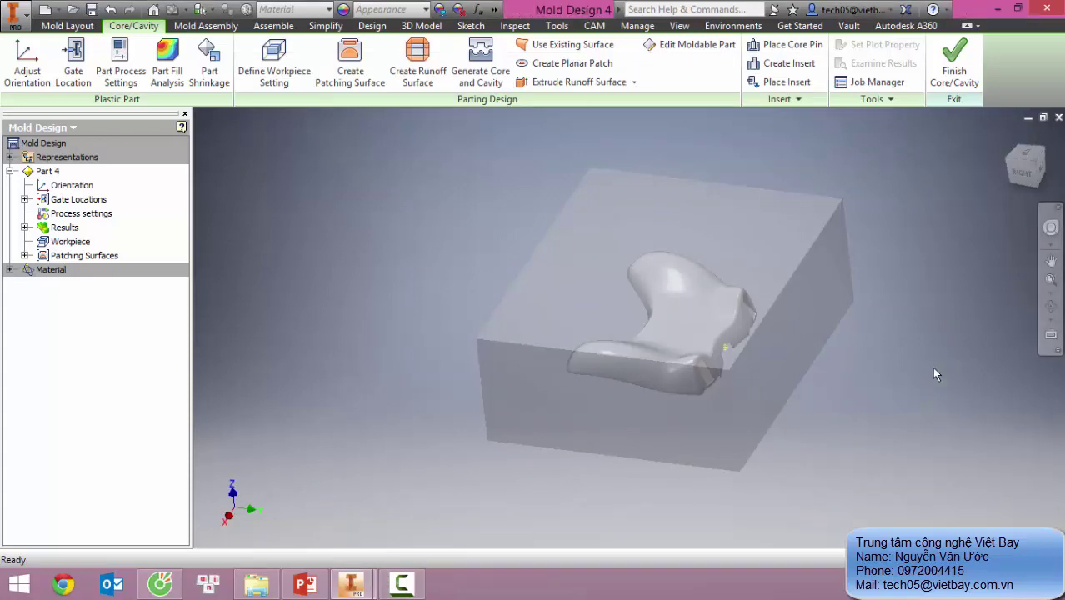
Step: Show the assembly's model tree, expand Mold Design 4_Part 4_LY:1 and its PZ subassembly, and open Mold Design 4_Part 4_MP:1 for editing
middle_click_drag(932, 367, 779, 354, "shift")
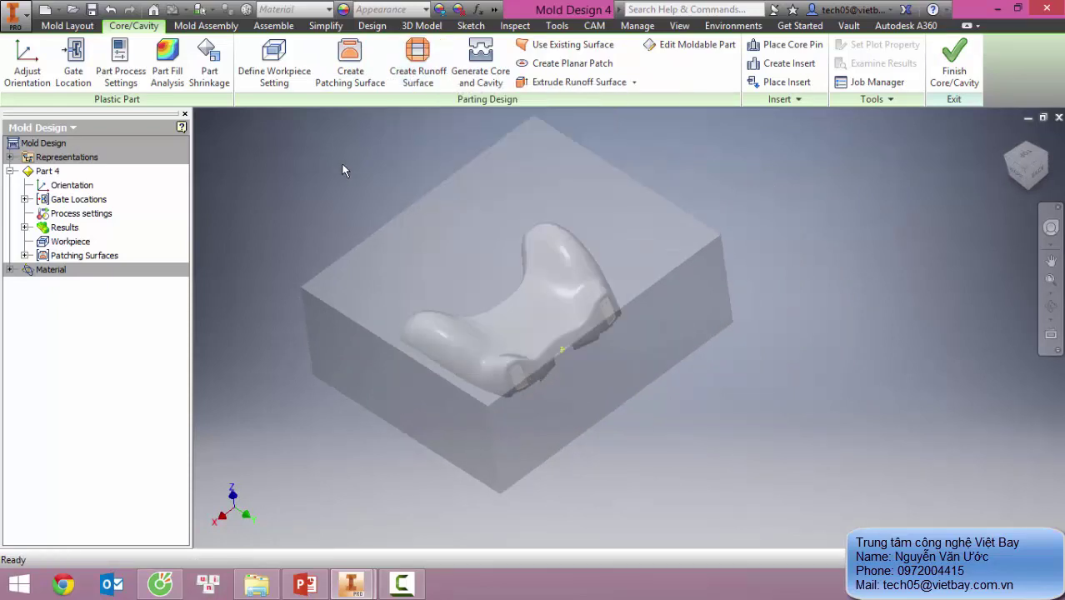
left_click(38, 127)
left_click(30, 143)
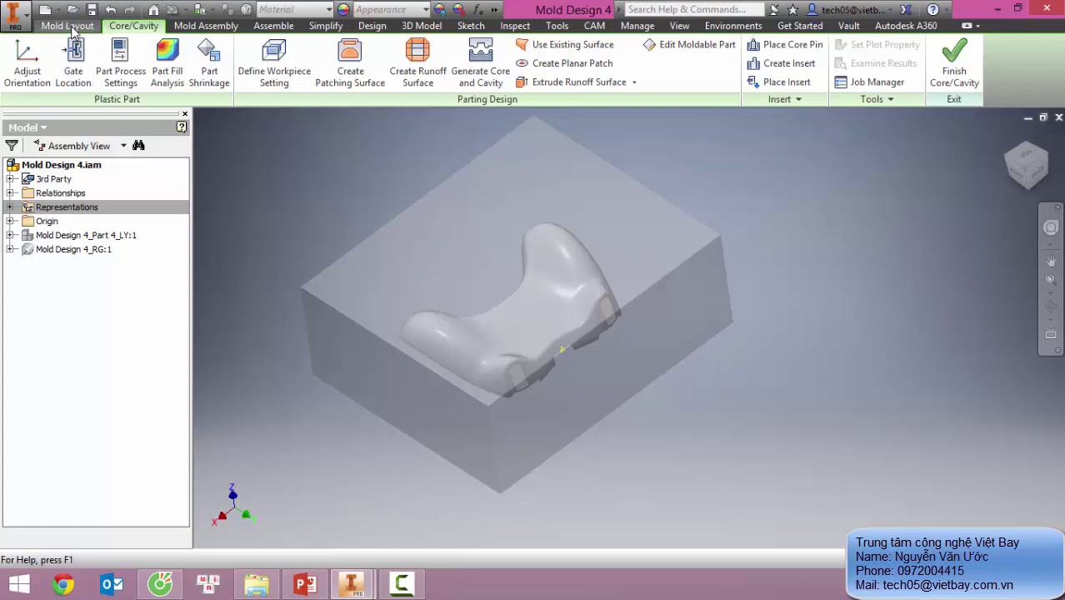
left_click(9, 207)
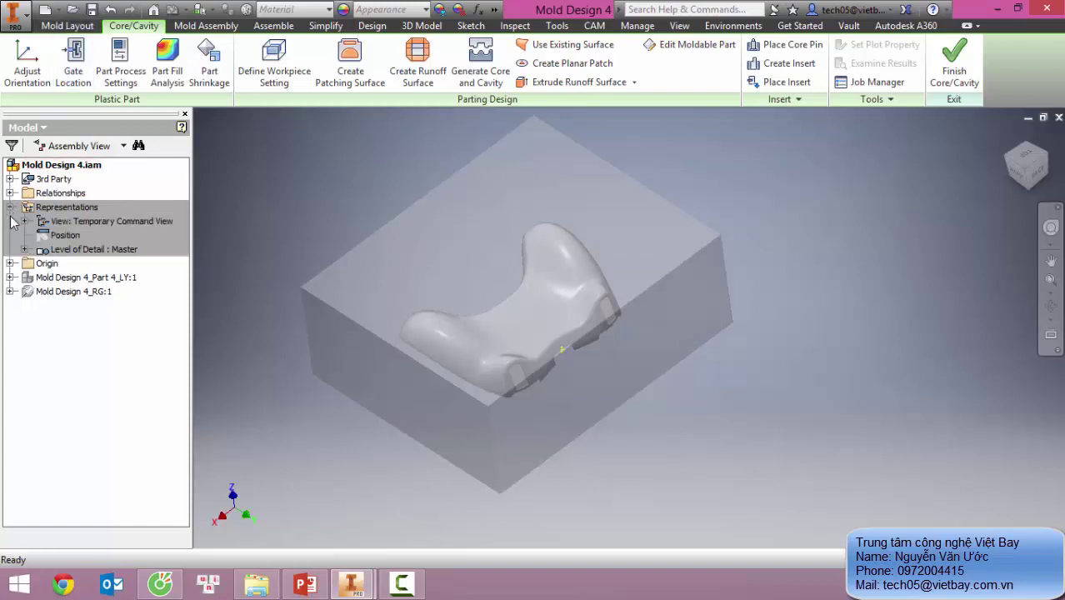
left_click(15, 281)
left_click(9, 277)
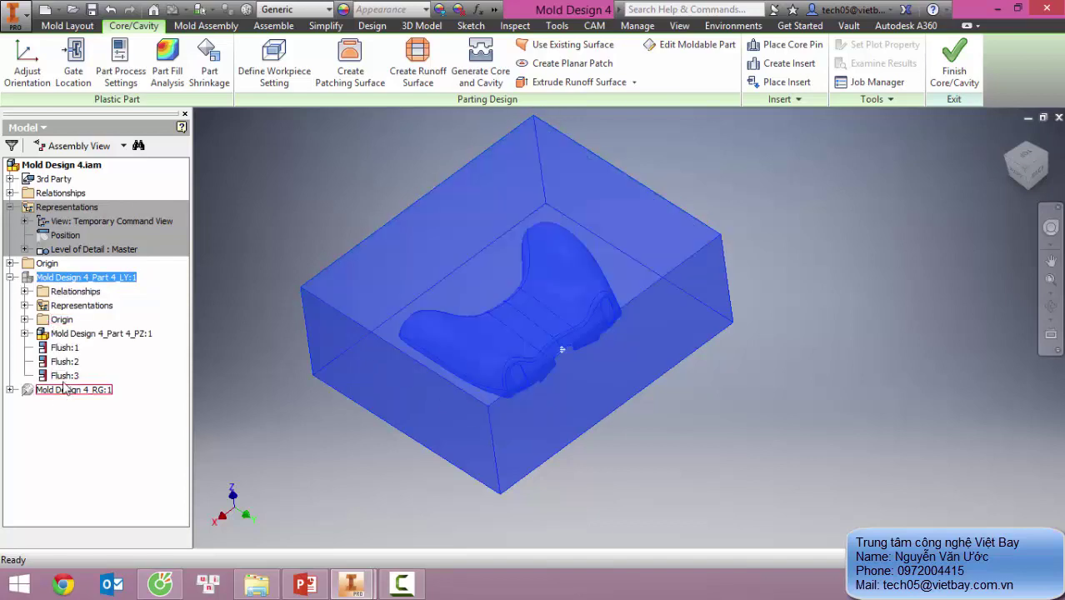
left_click(25, 333)
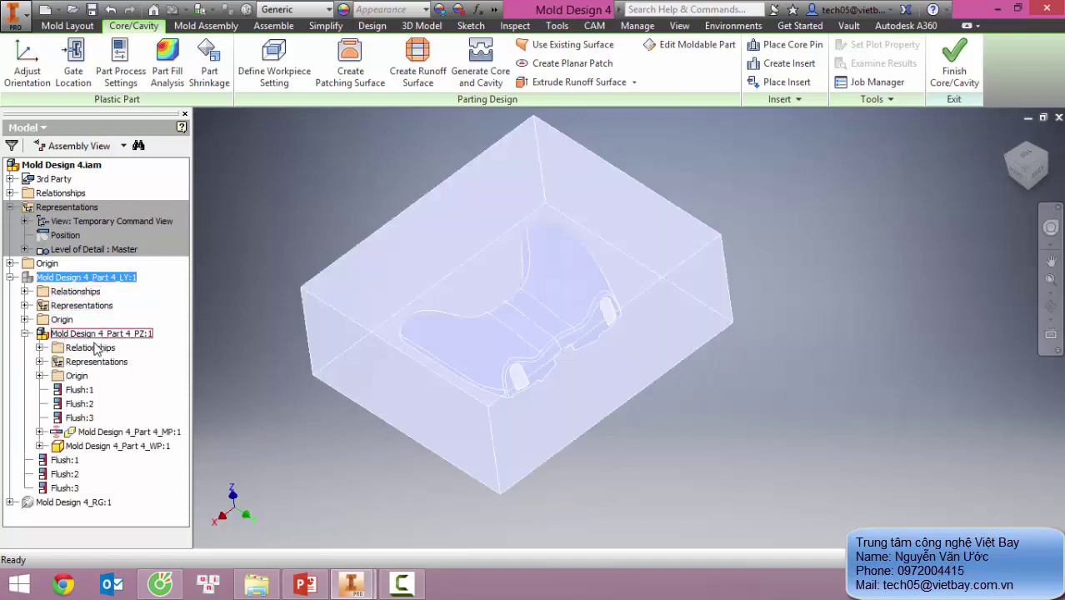
left_click(96, 437)
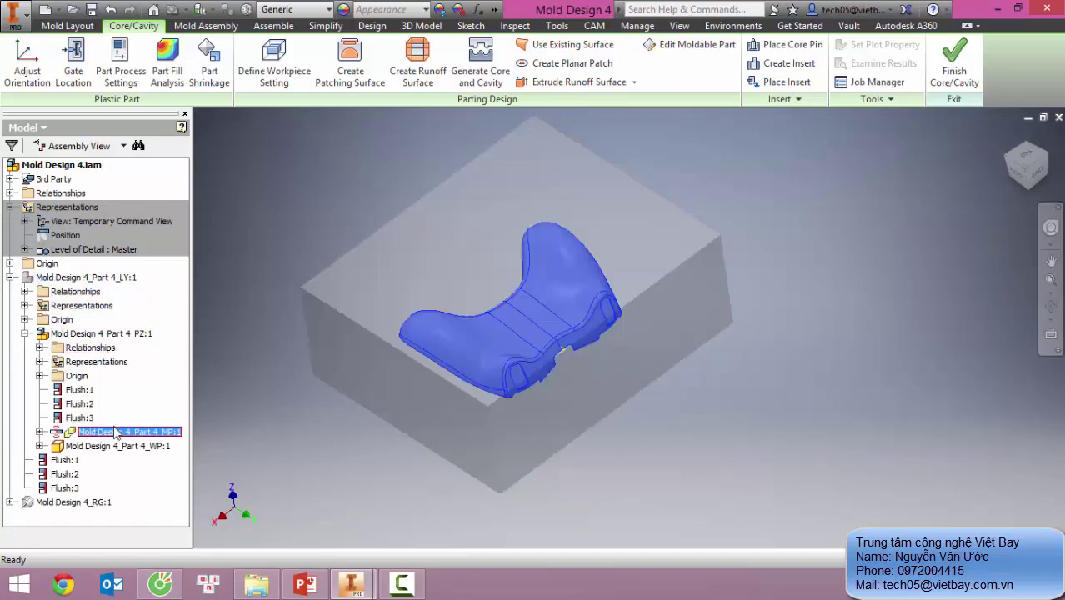
right_click(97, 438)
left_click(121, 179)
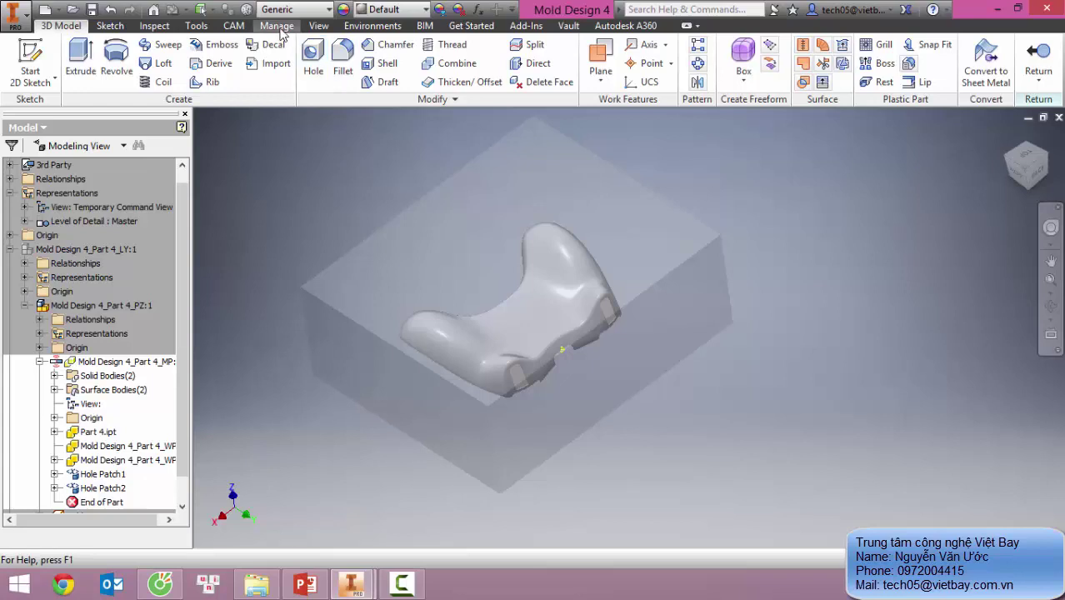
Step: Derive the surface bodies of Parting Surface manual 4 from the Demo 4 folder into the moldable part
left_click(326, 73)
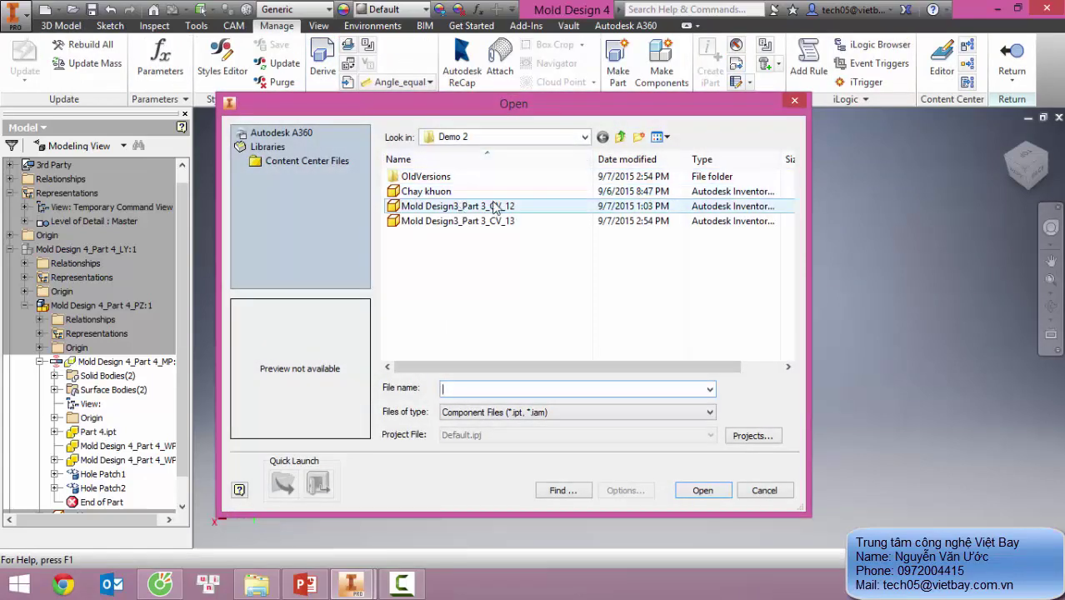
left_click(621, 136)
left_click(621, 137)
left_click(621, 137)
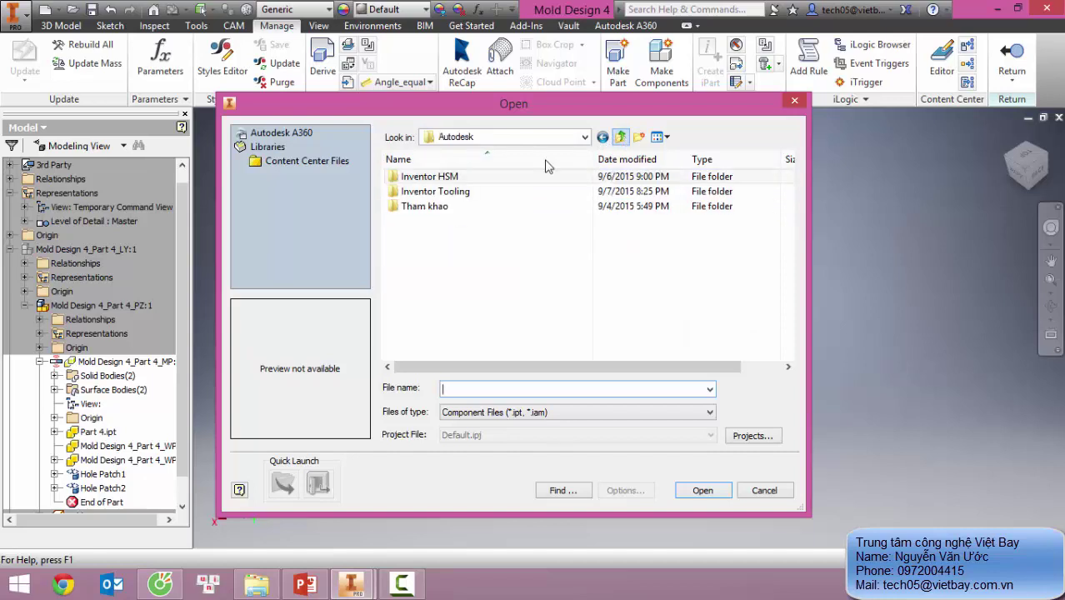
double_click(425, 191)
double_click(421, 221)
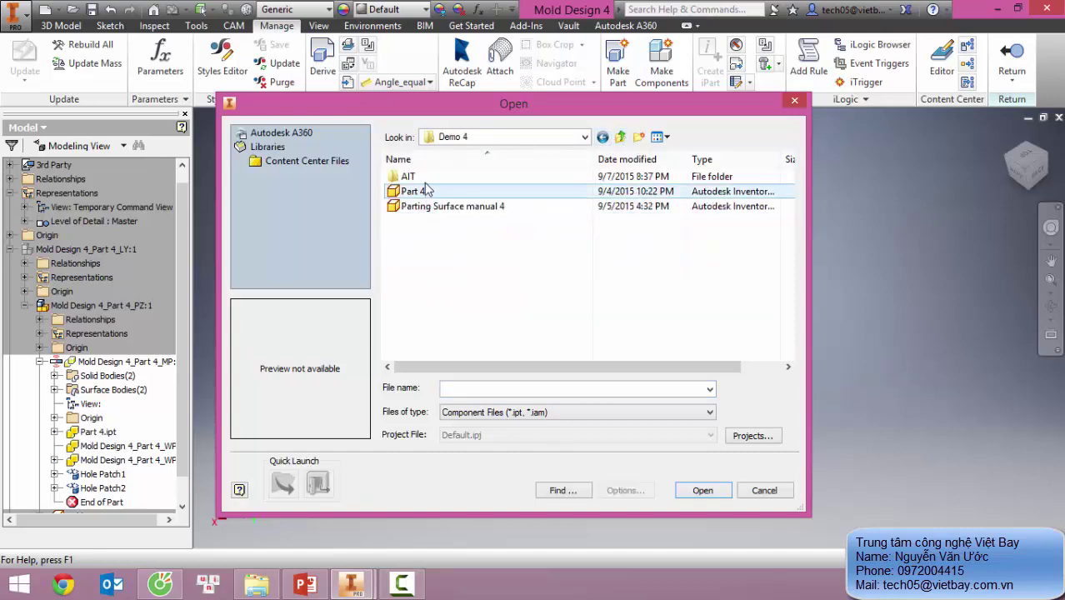
left_click(431, 206)
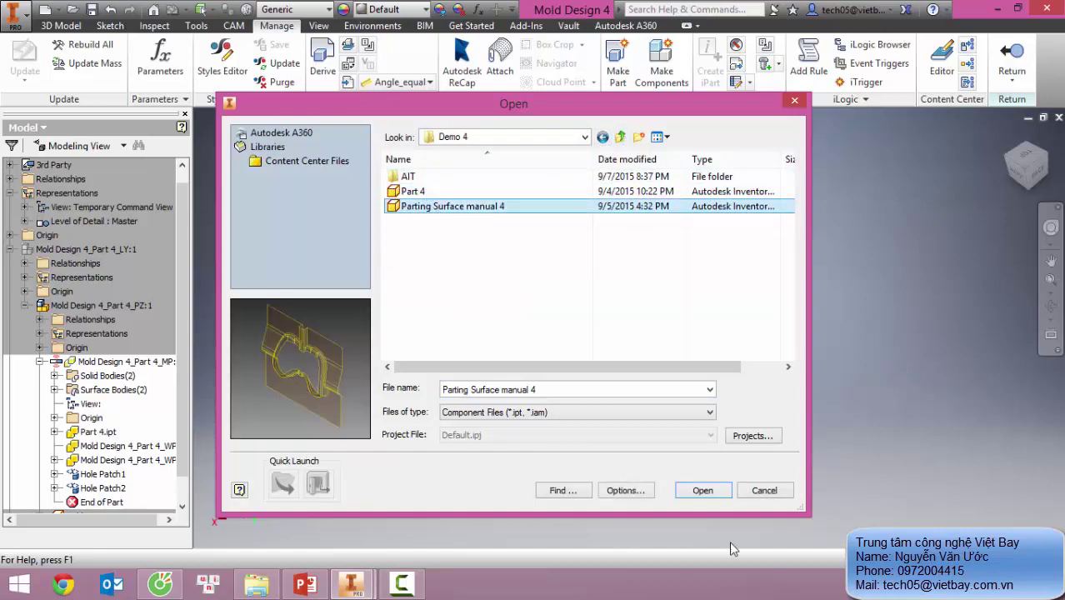
left_click(703, 492)
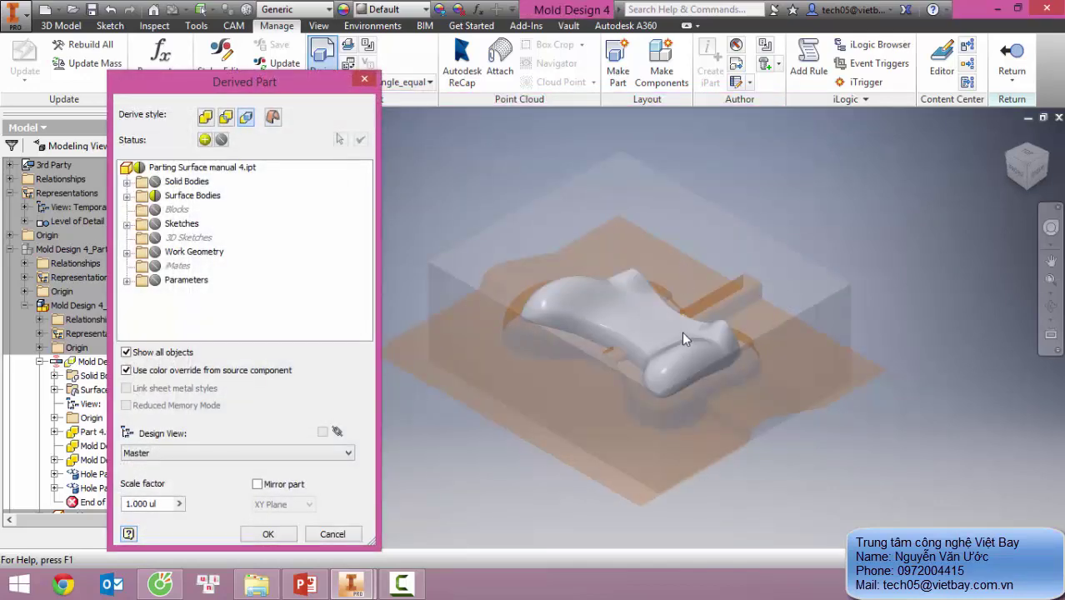
middle_click_drag(682, 331, 560, 329, "shift")
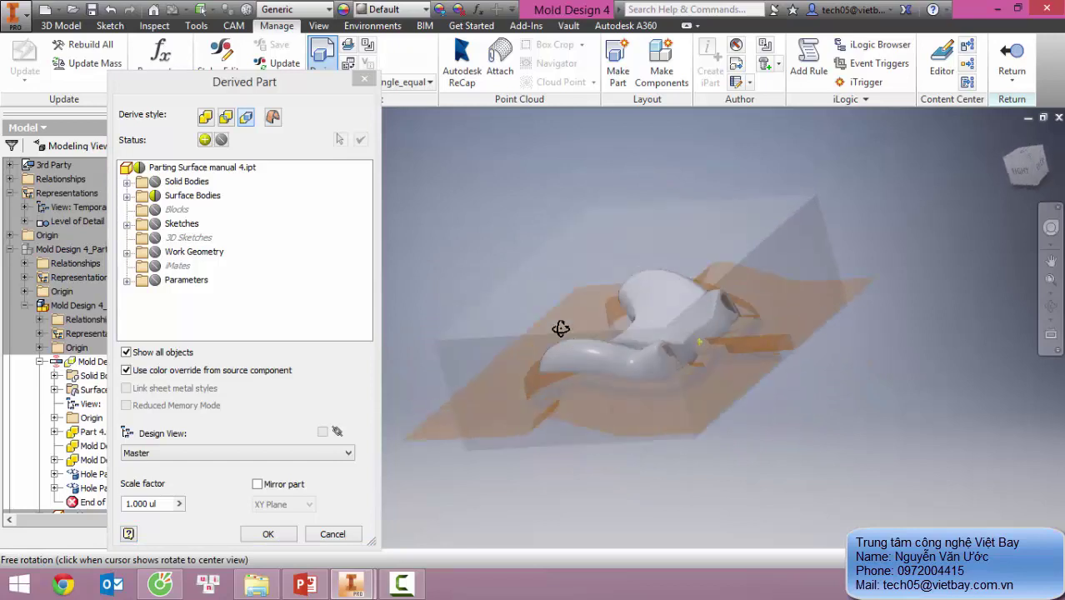
left_click(270, 536)
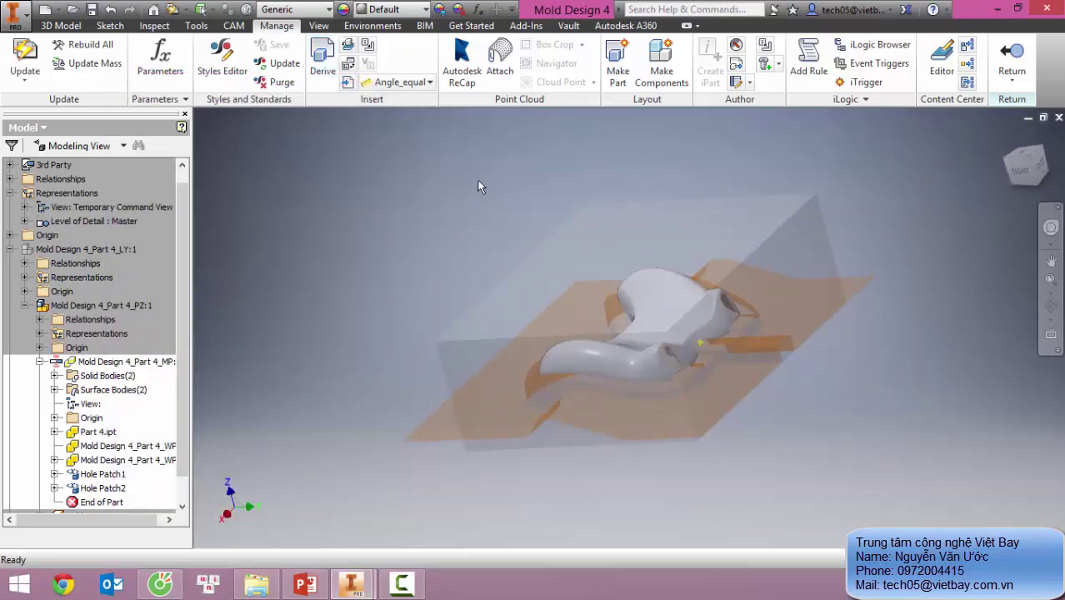
Step: Return from the part to the mold assembly and show the Mold Design tree again
middle_click_drag(479, 187, 521, 219, "shift")
left_click(1007, 62)
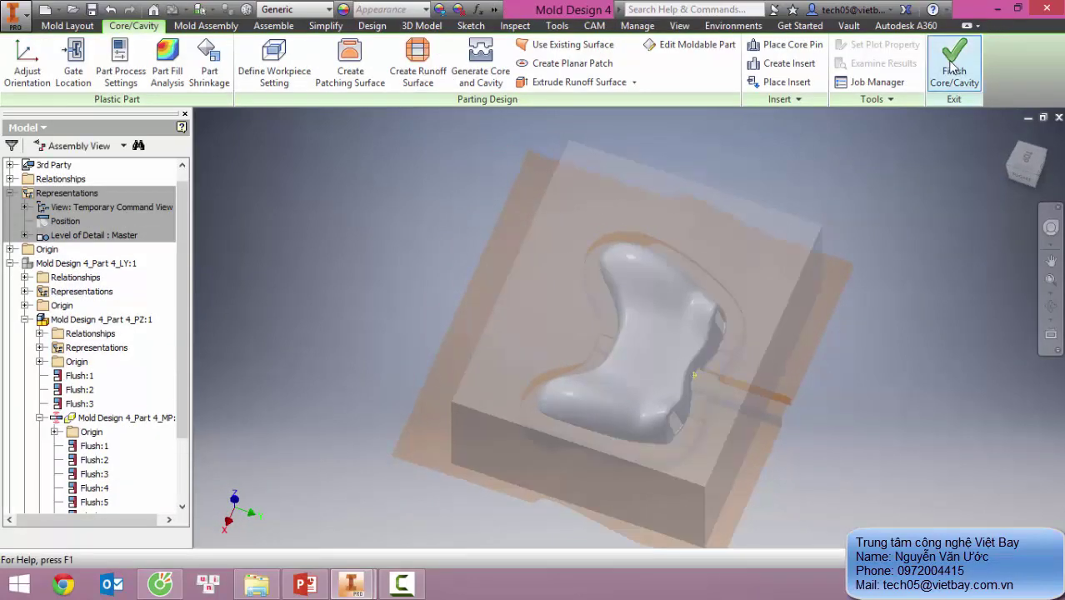
left_click(25, 126)
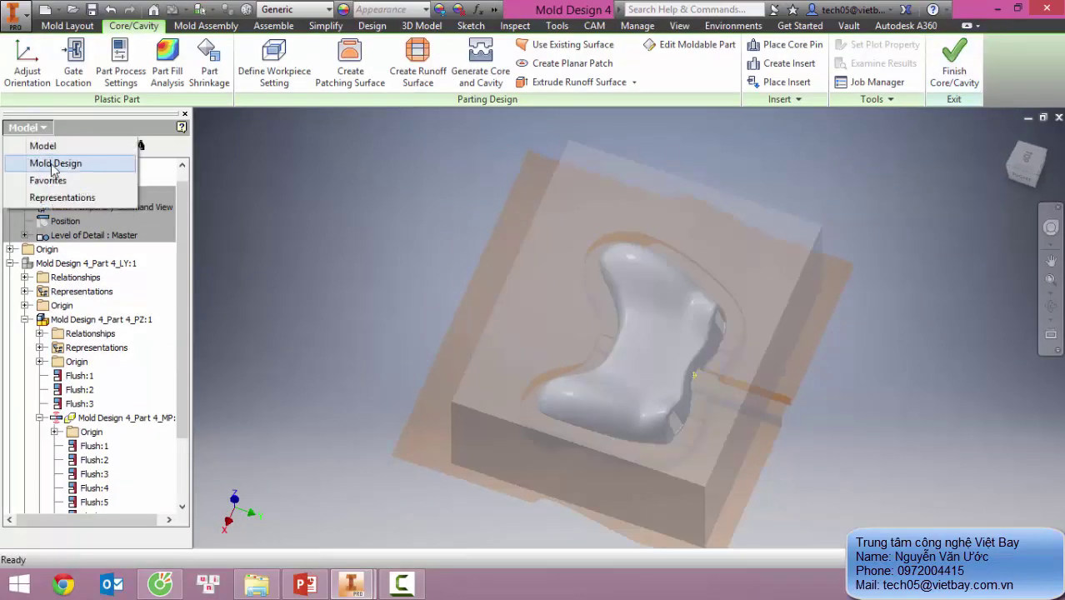
left_click(55, 163)
middle_click_drag(343, 237, 482, 185, "shift")
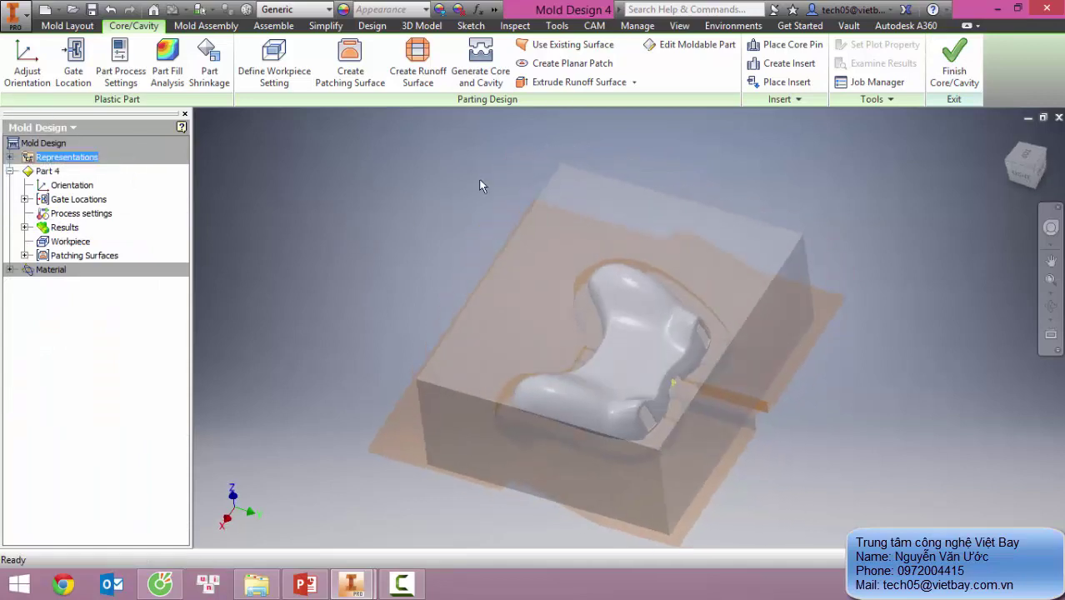
Step: Use the derived parting surface around the controller part as an existing runoff surface
left_click(572, 44)
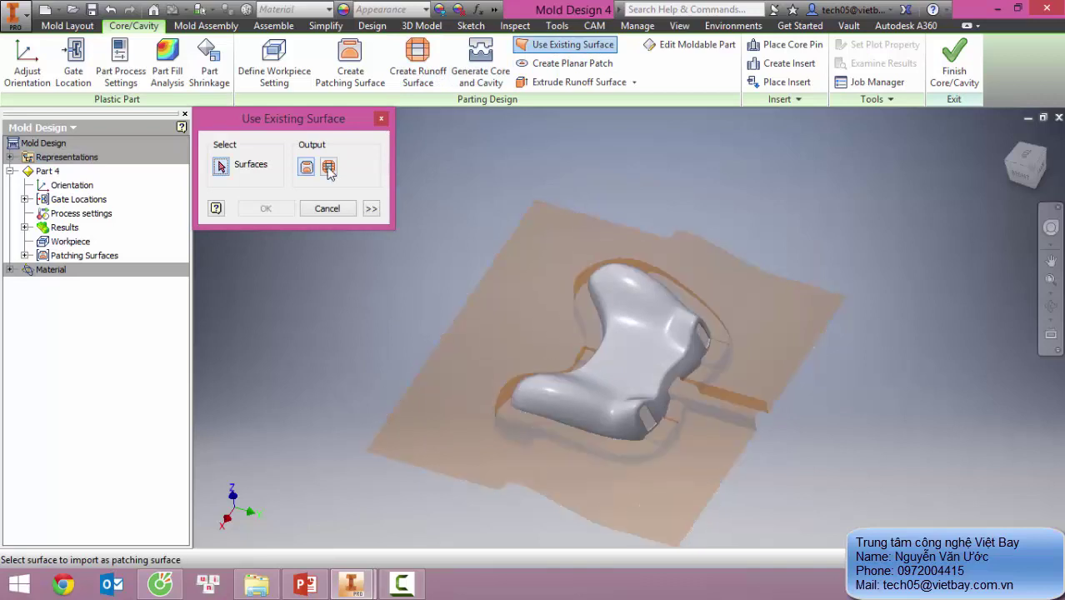
left_click(329, 167)
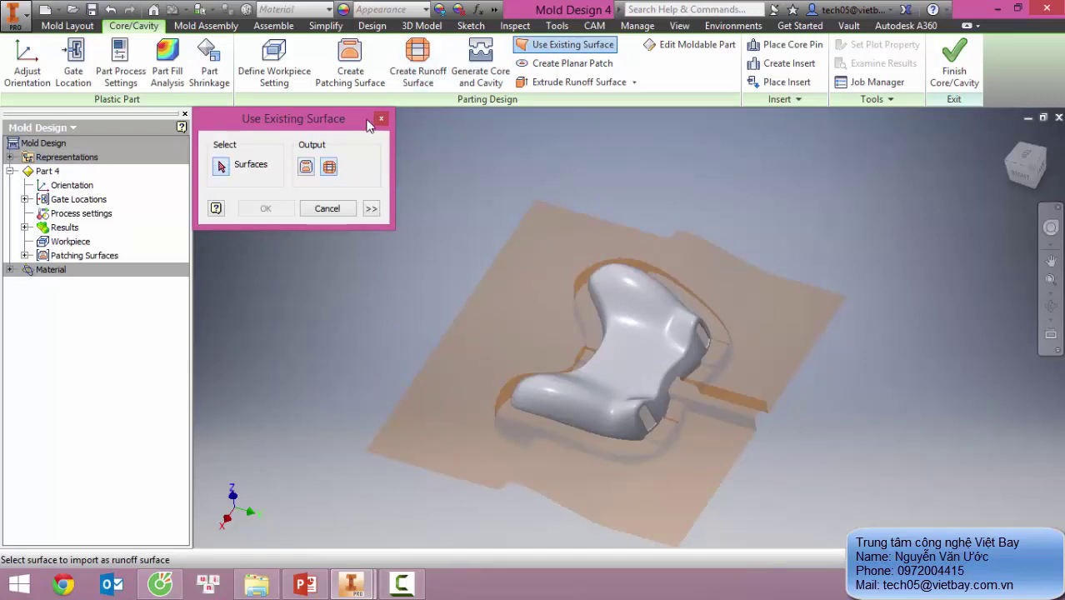
left_click(424, 416)
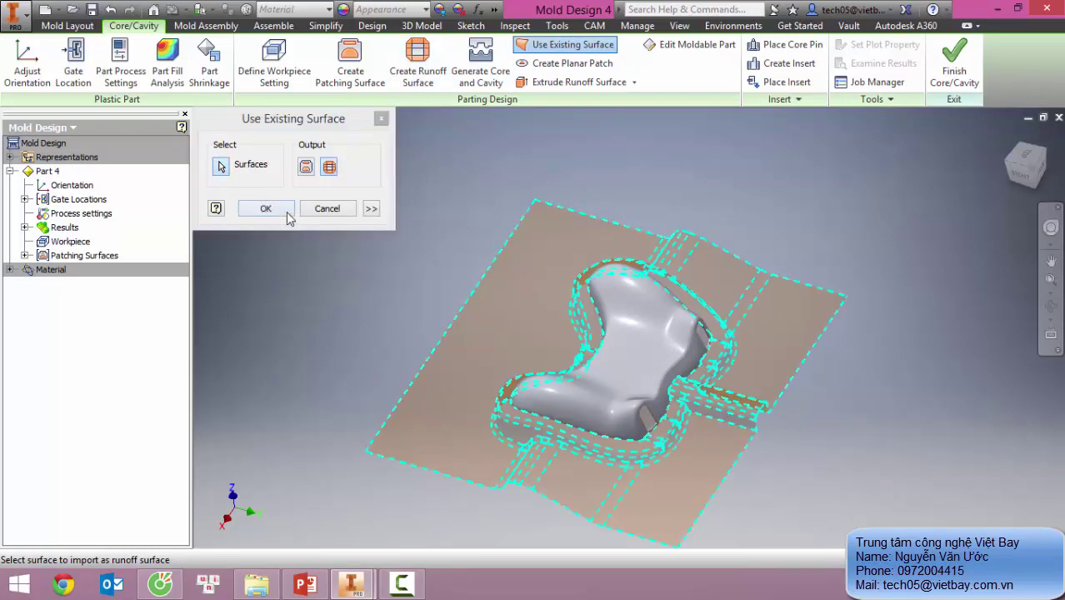
left_click(265, 208)
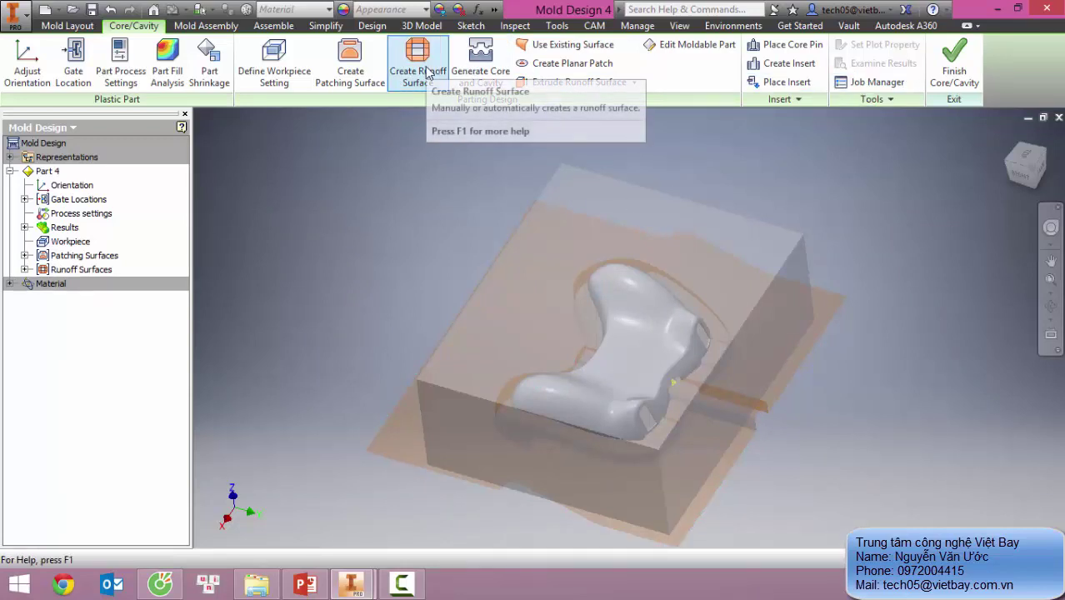
Step: Start Generate Core and Cavity and run the preview and parting diagnosis with a 0.010 mm repair tolerance
left_click(469, 73)
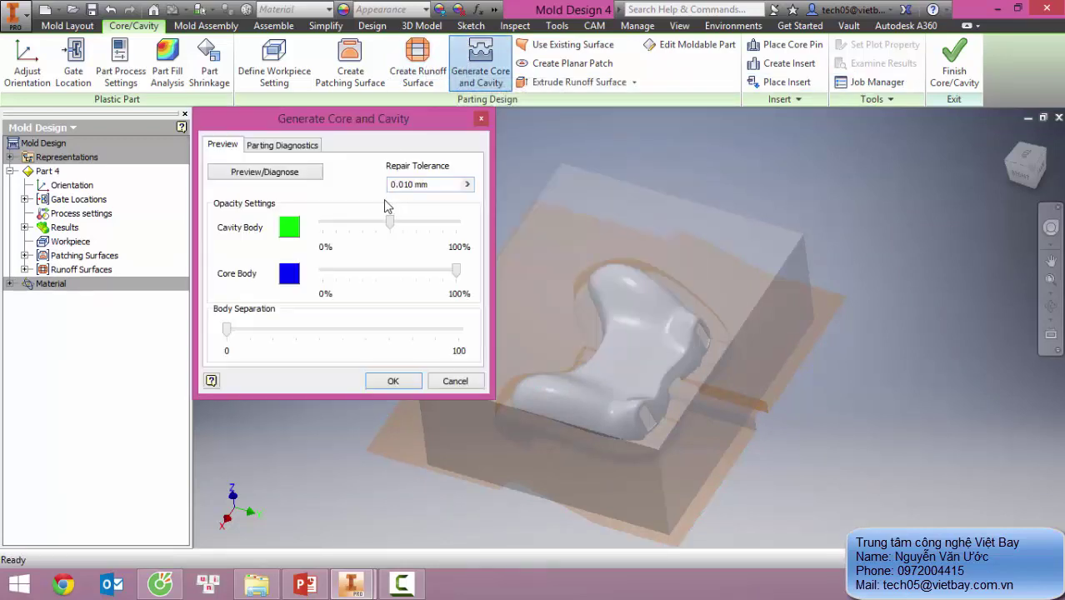
left_click_drag(349, 119, 267, 119)
left_click(212, 180)
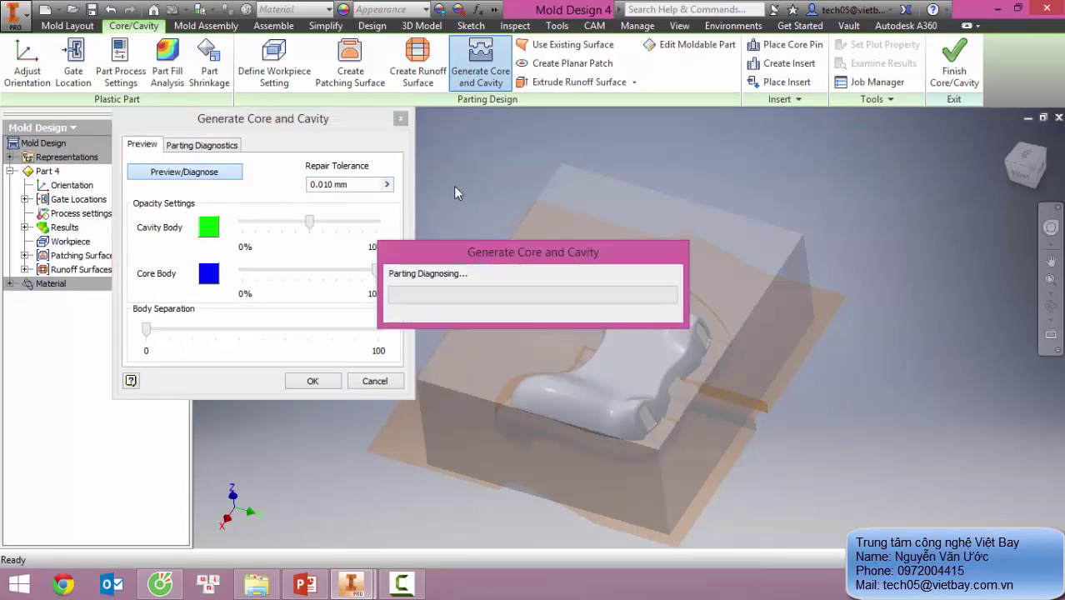
left_click(402, 586)
left_click(992, 512)
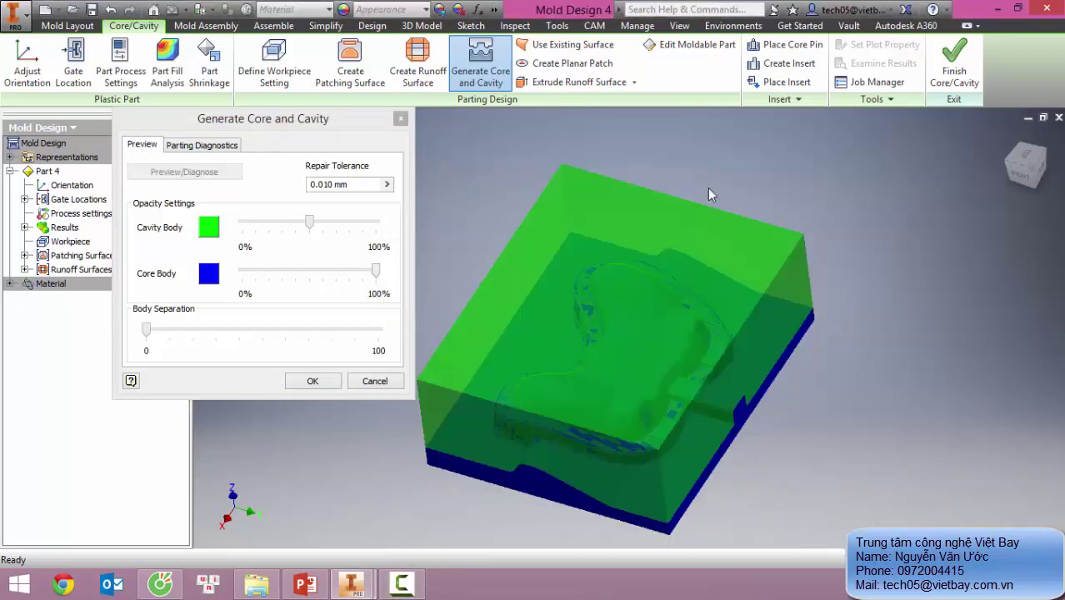
Step: Separate the previewed core and cavity bodies to inspect them, and generate the core and cavity
middle_click_drag(731, 200, 871, 218)
left_click_drag(147, 330, 269, 330)
mouse_move(665, 366)
middle_mouse_down("shift")
mouse_move(732, 314)
mouse_move(689, 357)
mouse_move(663, 365)
middle_mouse_up("shift")
left_click(312, 381)
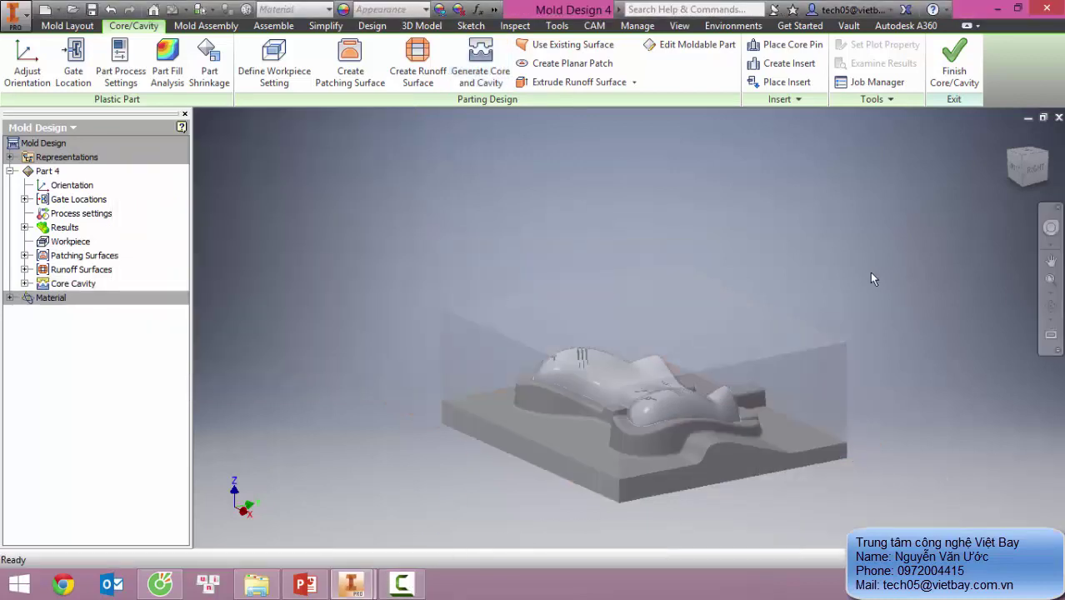
Step: Finish the Core/Cavity environment and return to the mold layout
middle_click_drag(869, 271, 925, 218, "shift")
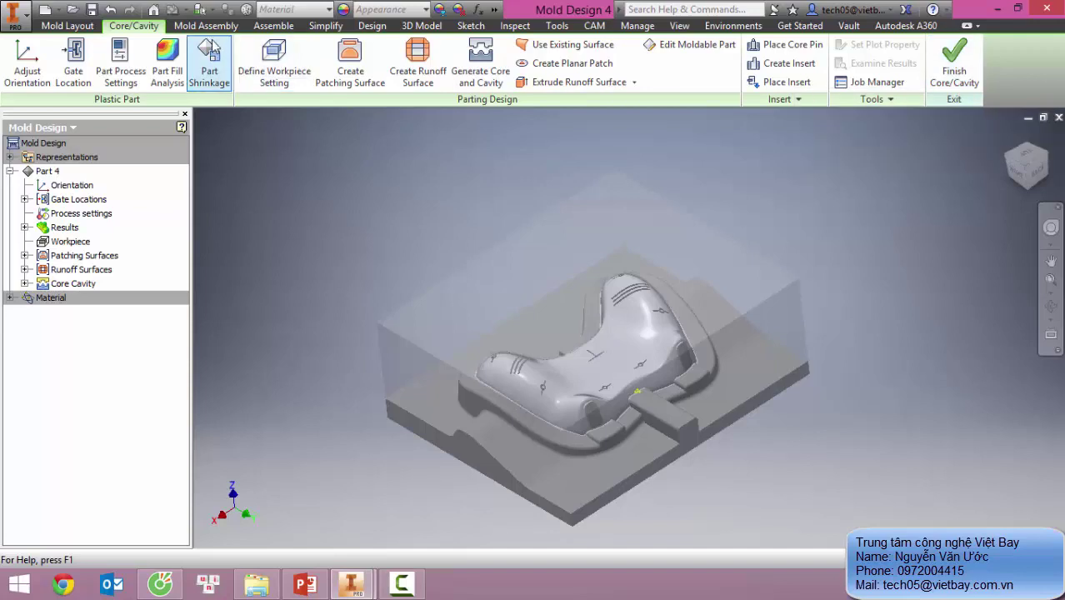
left_click(205, 25)
left_click(632, 68)
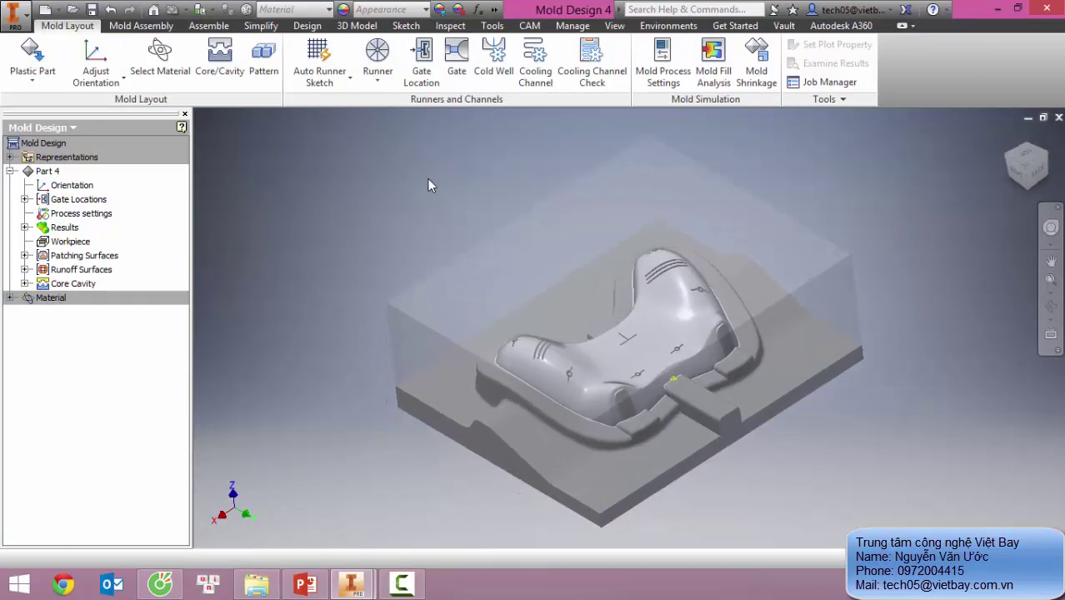
Step: Start adding a mold base to the mold assembly, keeping the core and cavity visible beside its settings
left_click(139, 26)
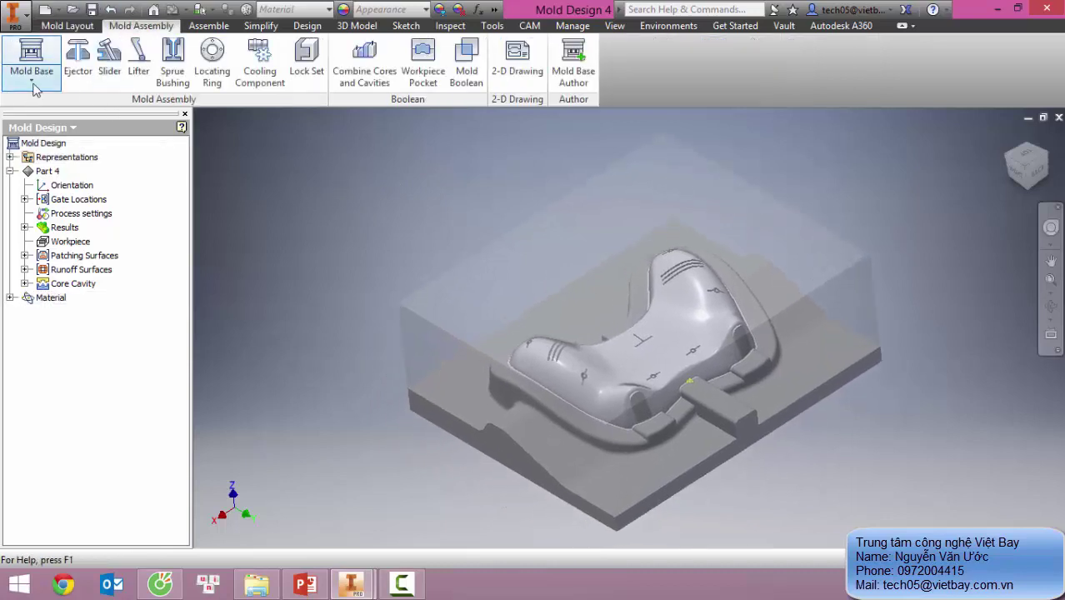
left_click(32, 82)
left_click(378, 239)
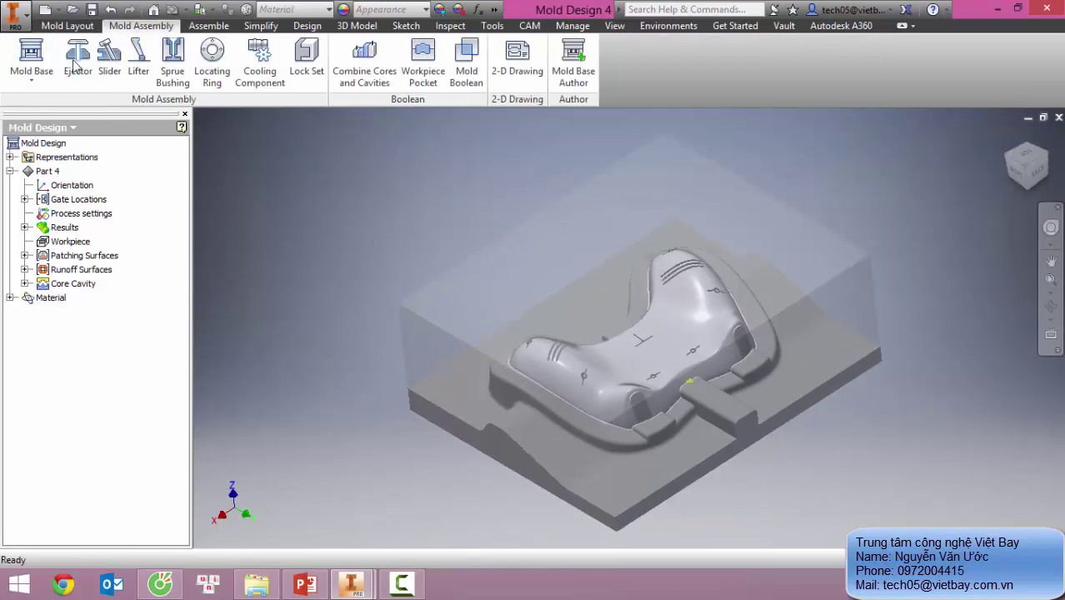
left_click(28, 67)
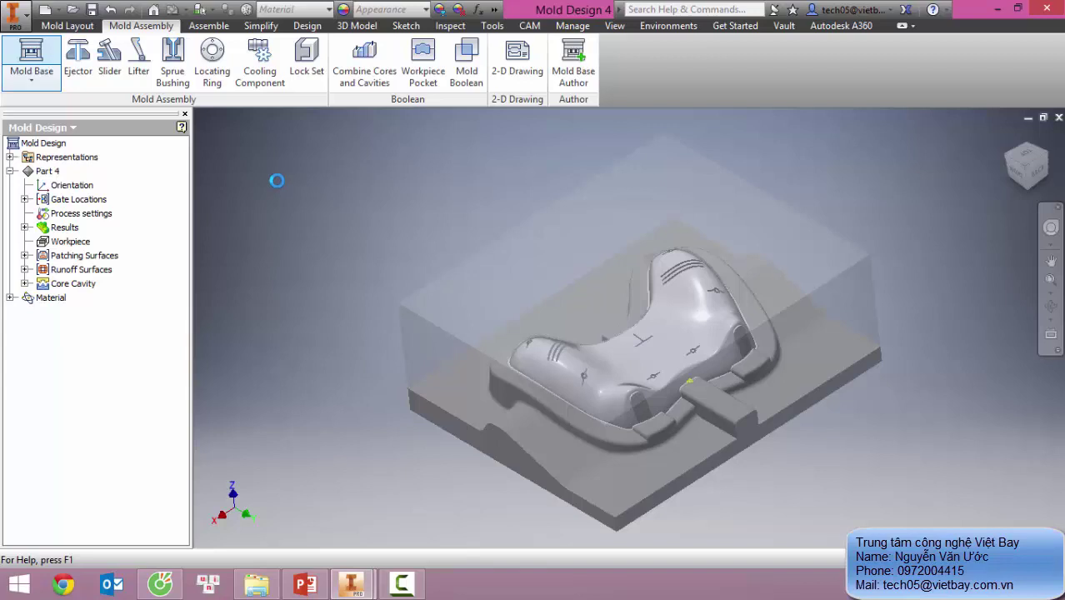
left_click(401, 584)
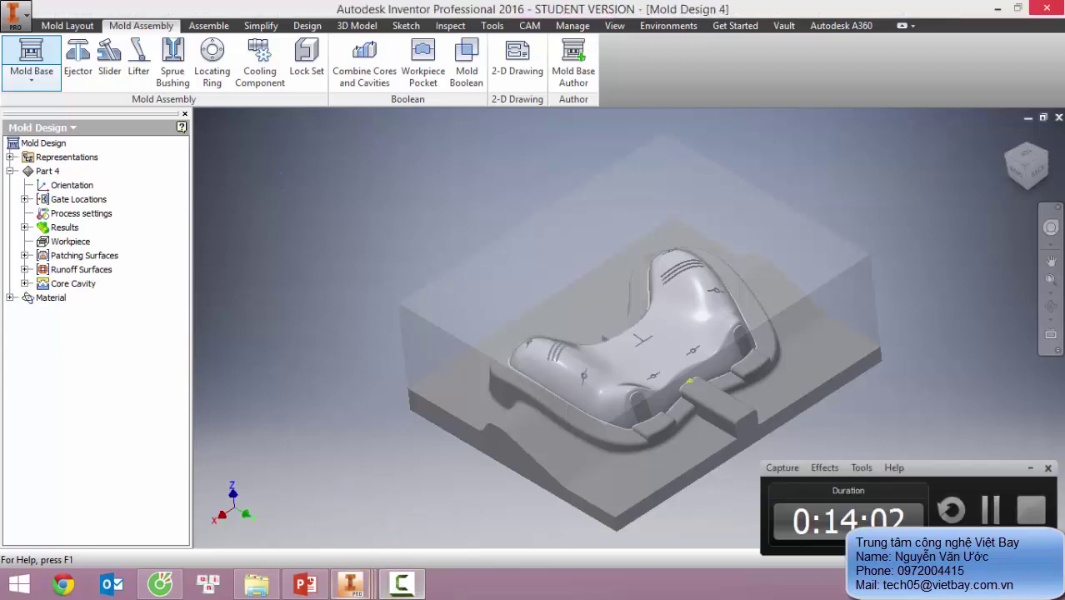
left_click(980, 511)
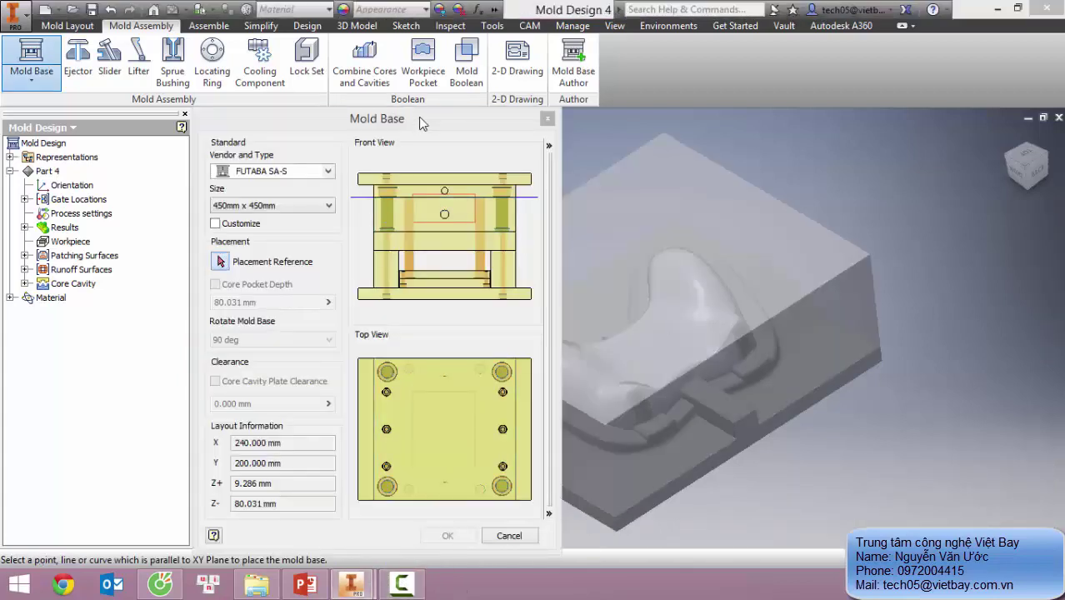
left_click_drag(420, 118, 398, 105)
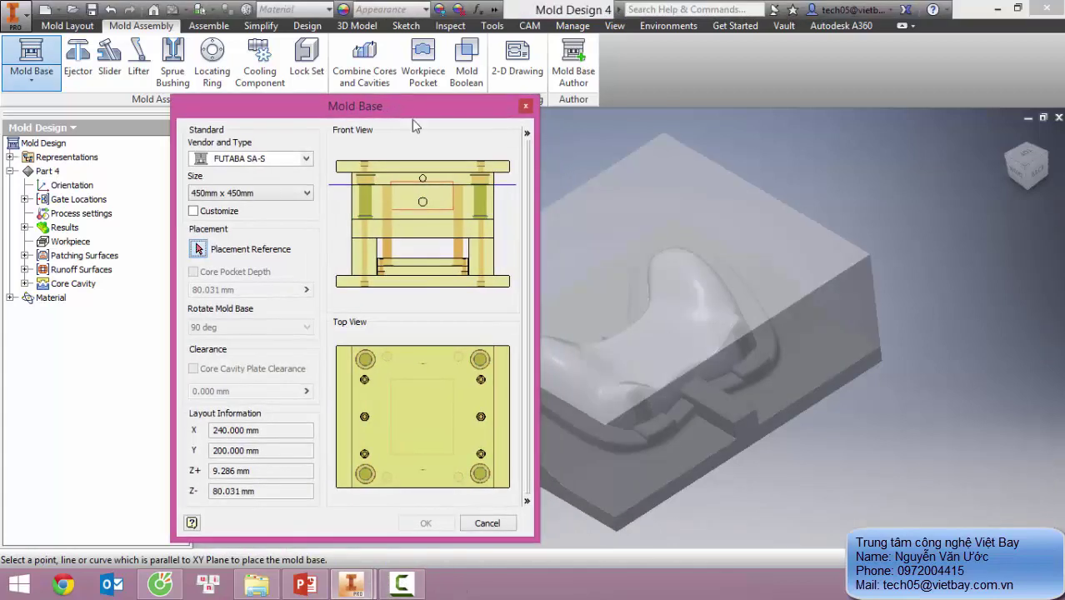
middle_click_drag(811, 219, 851, 226)
scroll(856, 240, "down", 3)
mouse_move(959, 288)
middle_mouse_down("shift")
mouse_move(982, 305)
mouse_move(968, 307)
middle_mouse_up("shift")
Step: Browse the available mold base vendors, keep FUTABA SA-S, and choose the 450mm x 450mm size
left_click(306, 159)
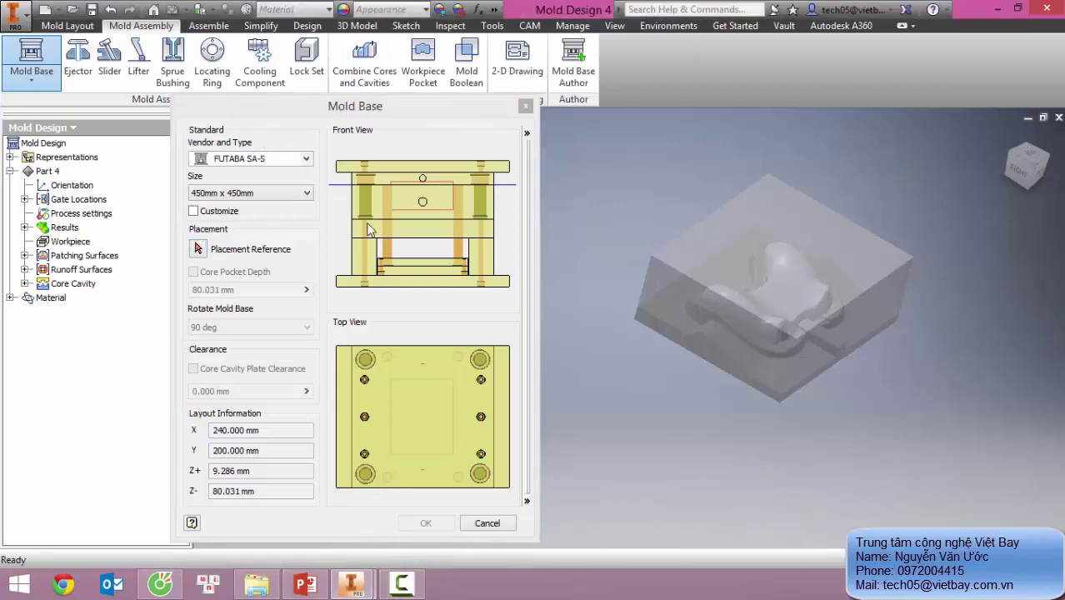
left_click(306, 159)
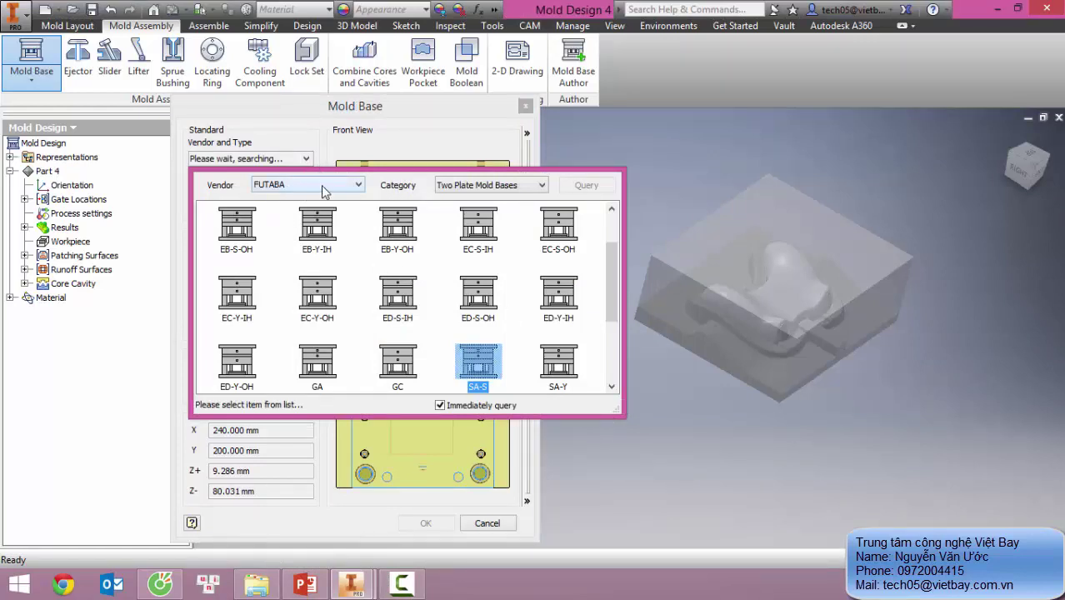
left_click(323, 191)
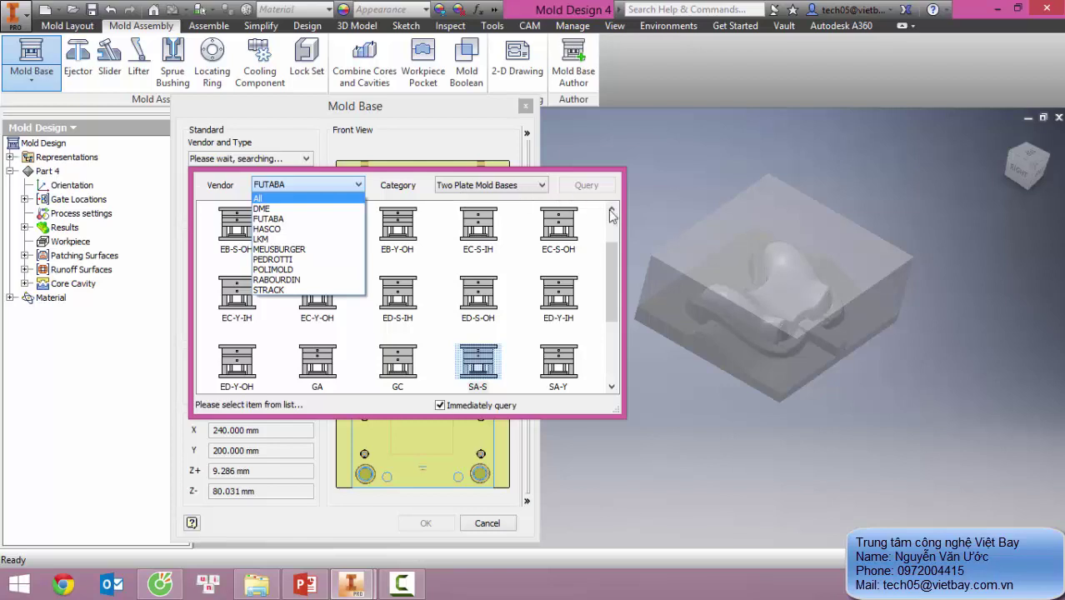
left_click(658, 189)
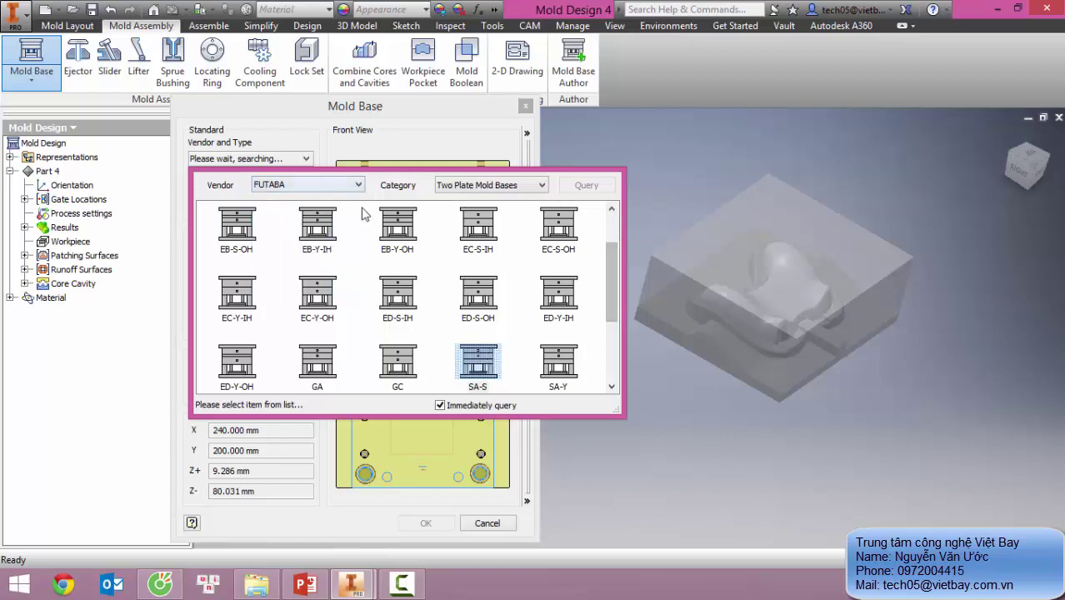
left_click(456, 110)
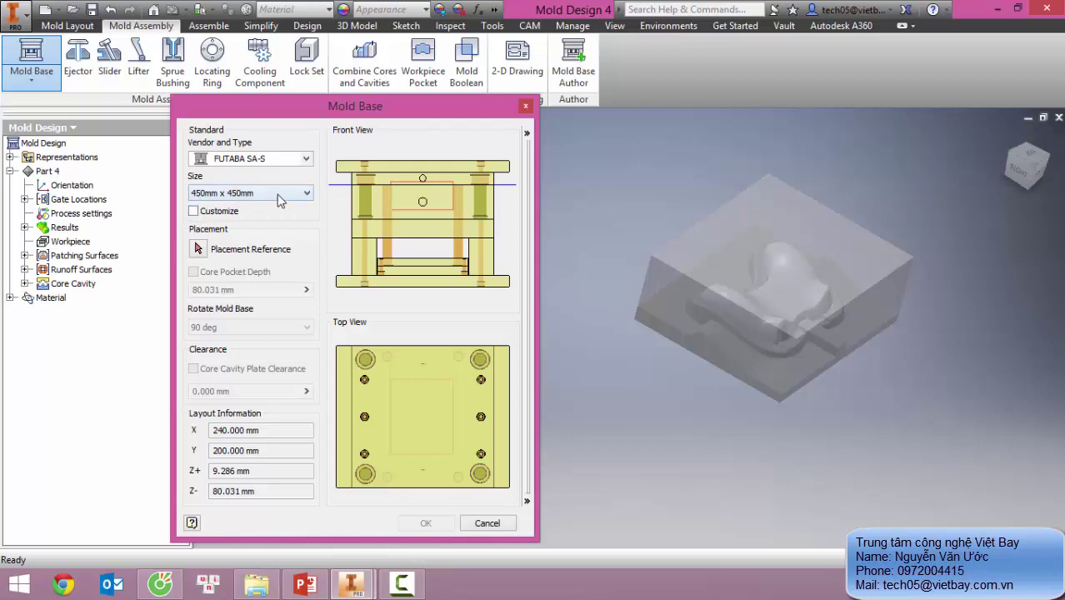
left_click(279, 195)
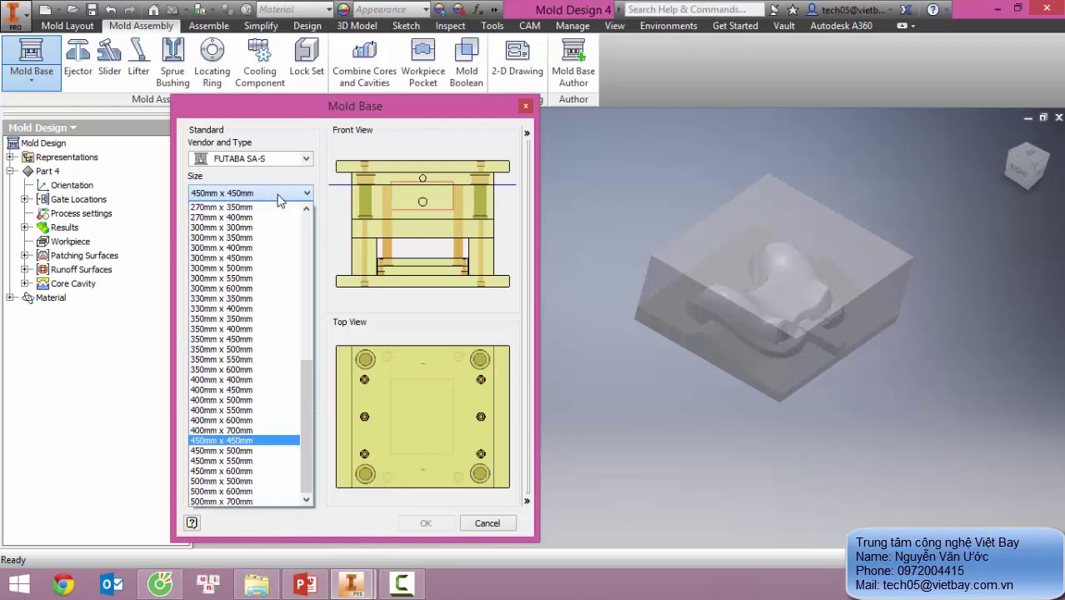
left_click(233, 441)
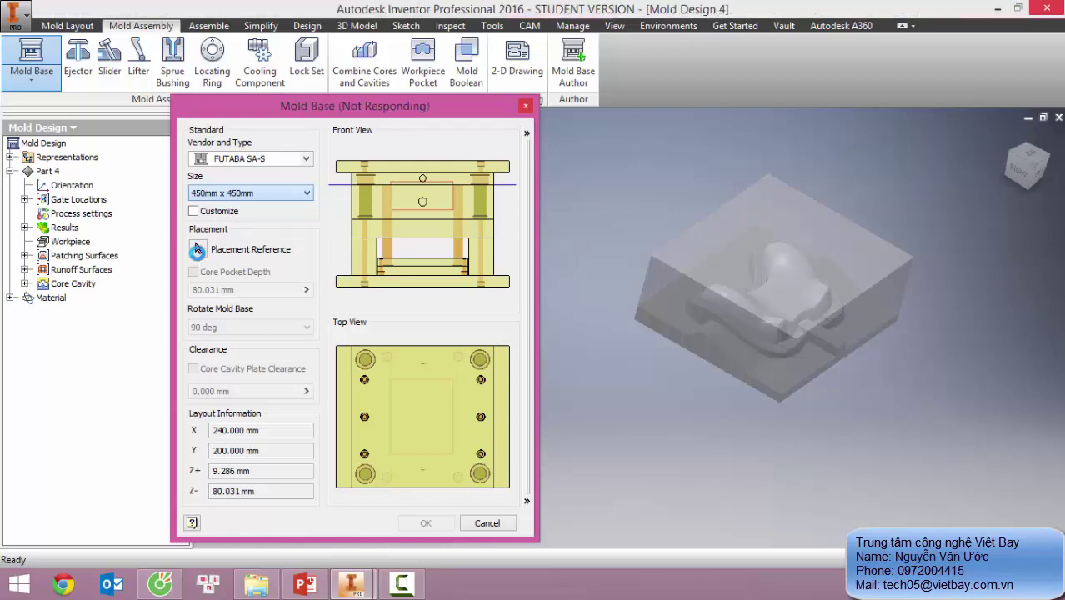
Step: Show the mold base component list and set the placement reference on the side of the workpiece at parting level
left_click(527, 133)
left_click_drag(583, 107, 515, 79)
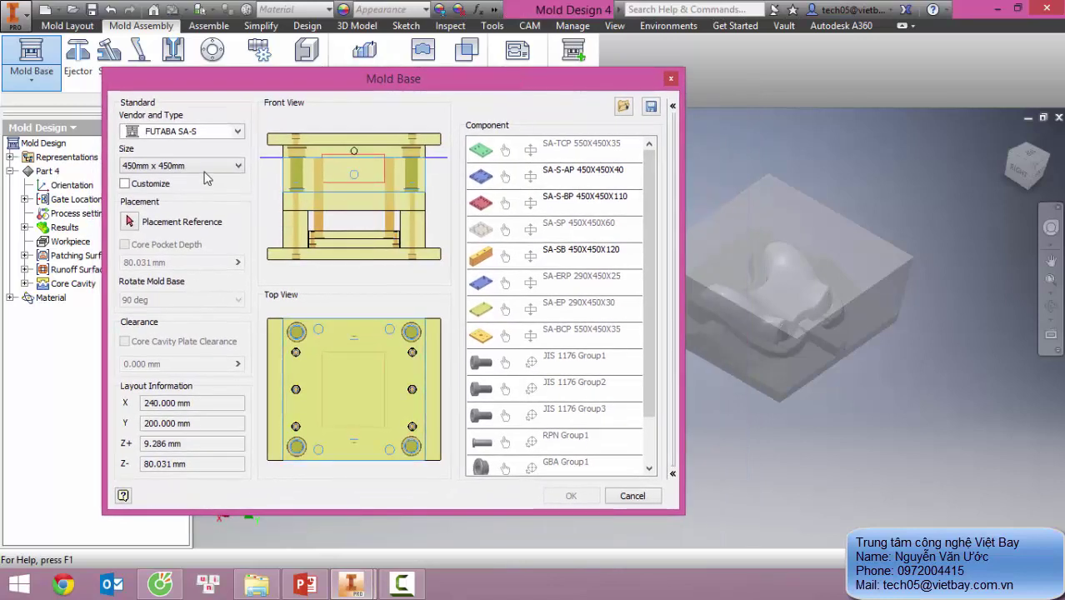
left_click(129, 221)
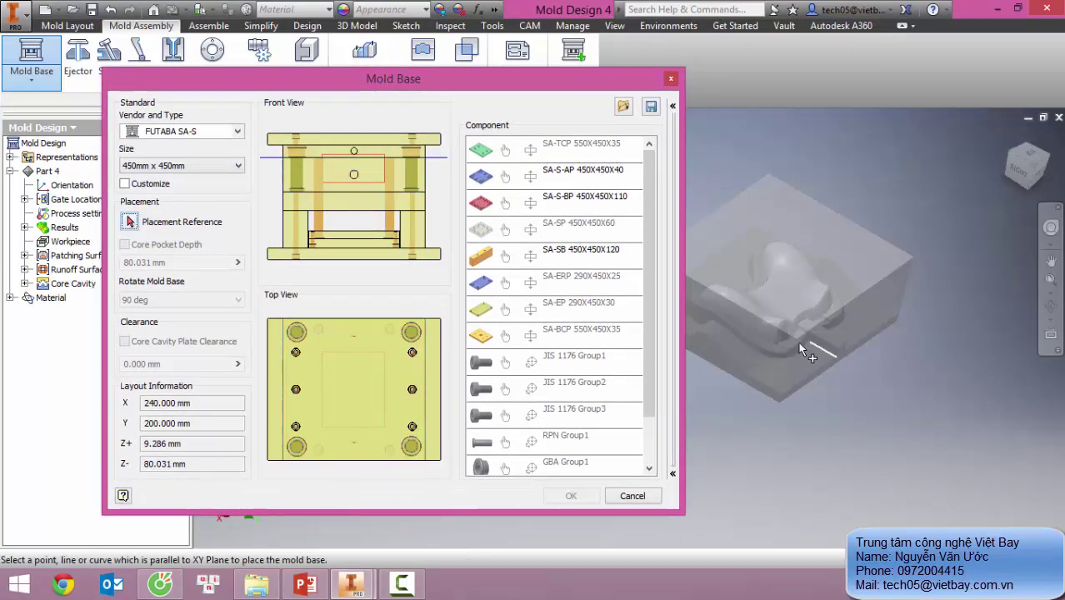
middle_click_drag(797, 256, 872, 231)
middle_click_drag(837, 288, 904, 296, "shift")
left_click(768, 306)
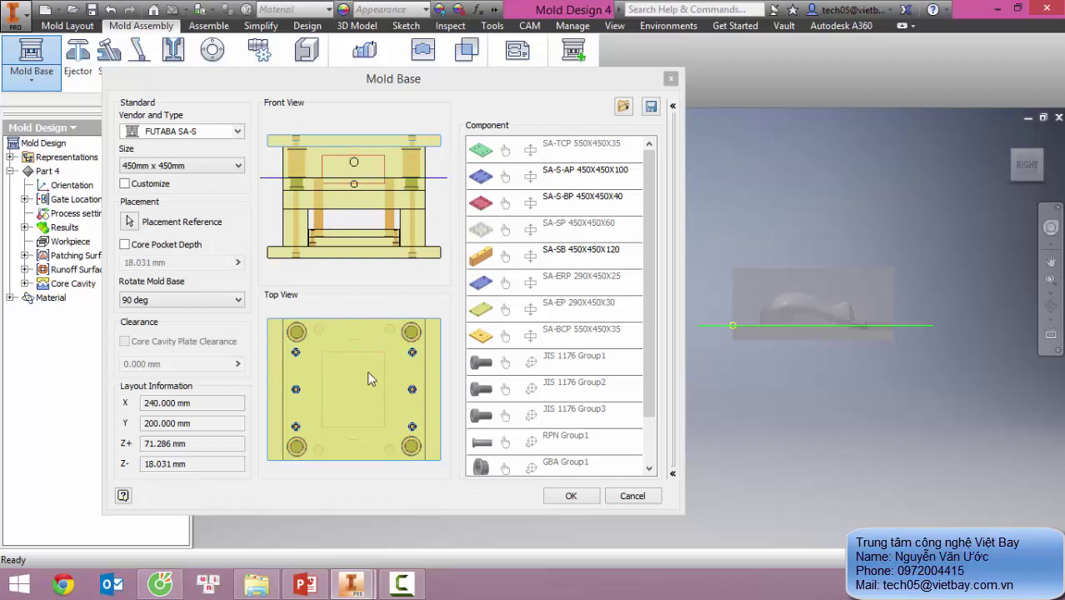
Step: Enable customization of the mold base components and inspect the SA-S-AP cavity plate's dimensions without changing them
left_click(125, 186)
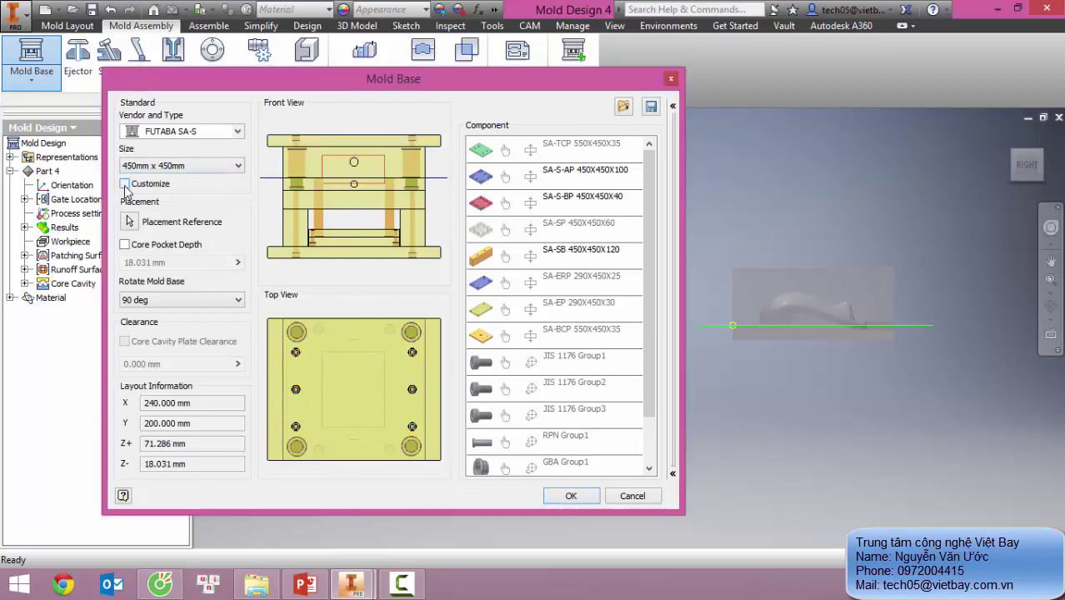
left_click(125, 184)
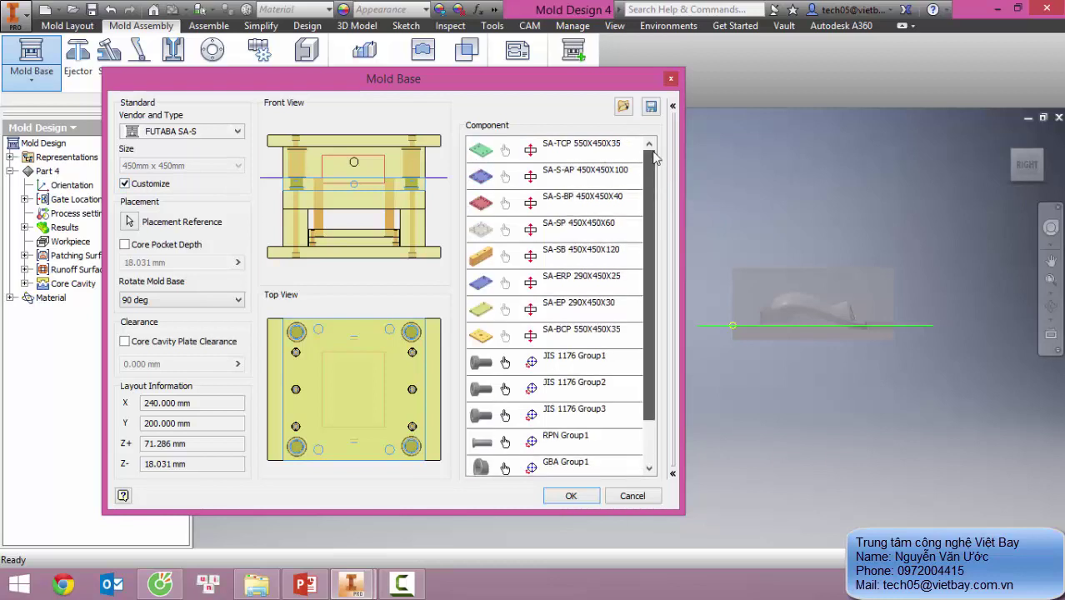
left_click(570, 150)
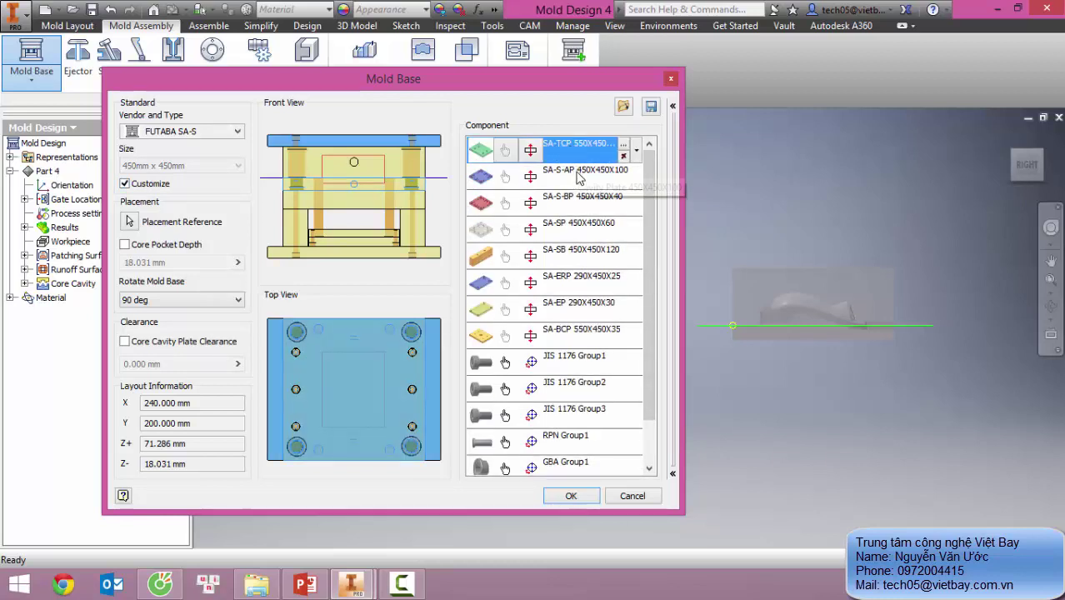
left_click(579, 176)
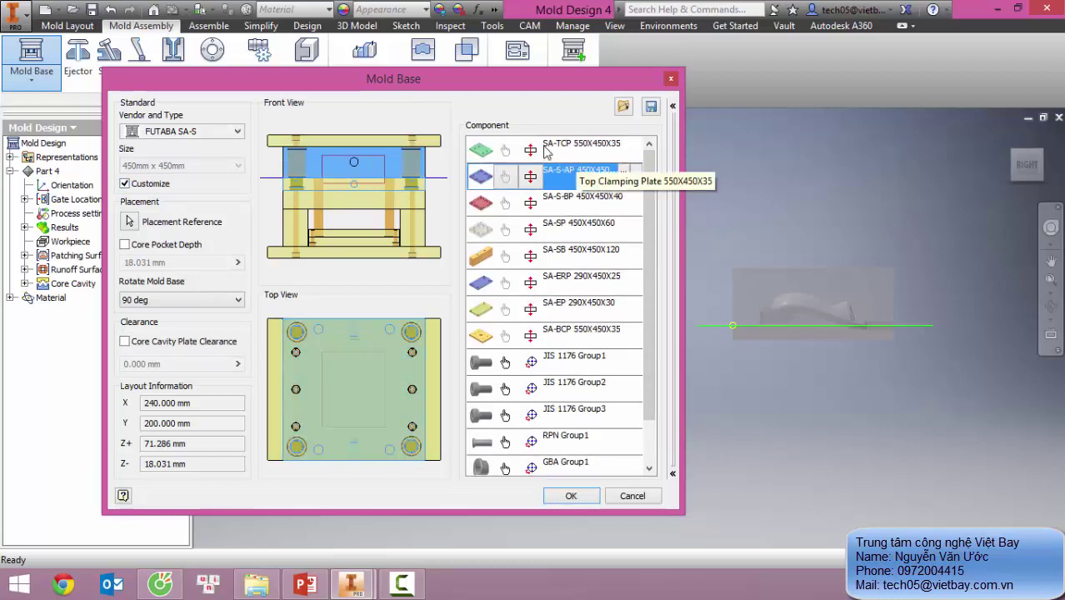
left_click(624, 174)
left_click_drag(448, 183, 489, 183)
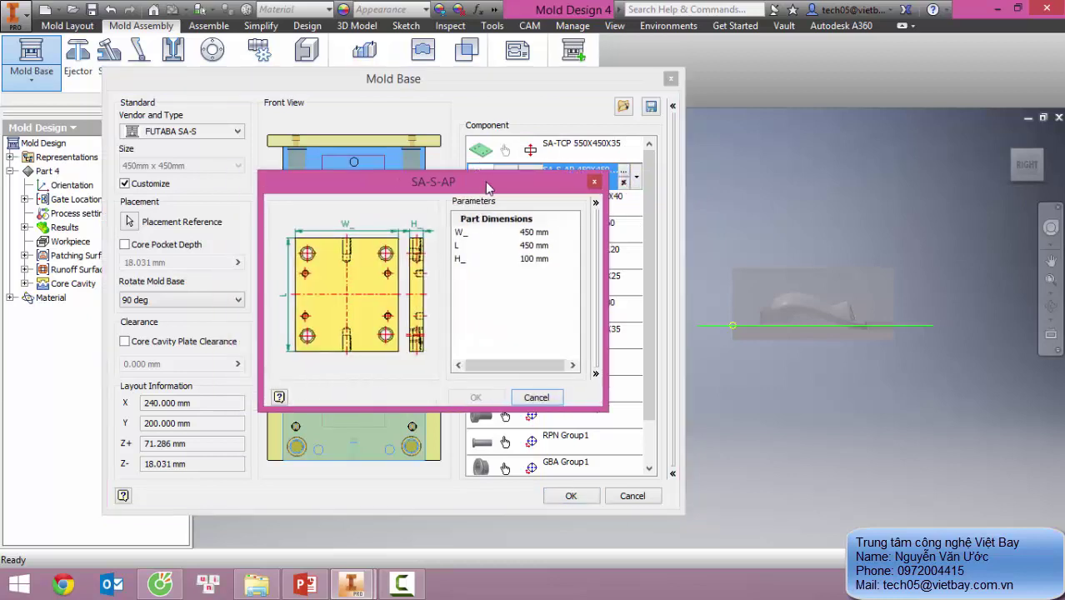
left_click(551, 233)
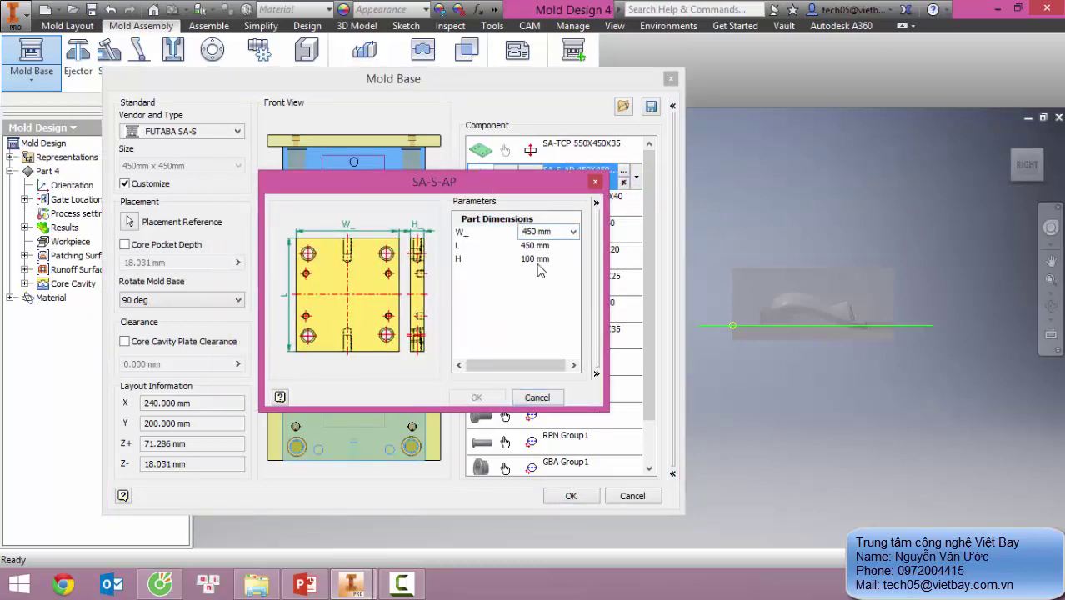
left_click(543, 398)
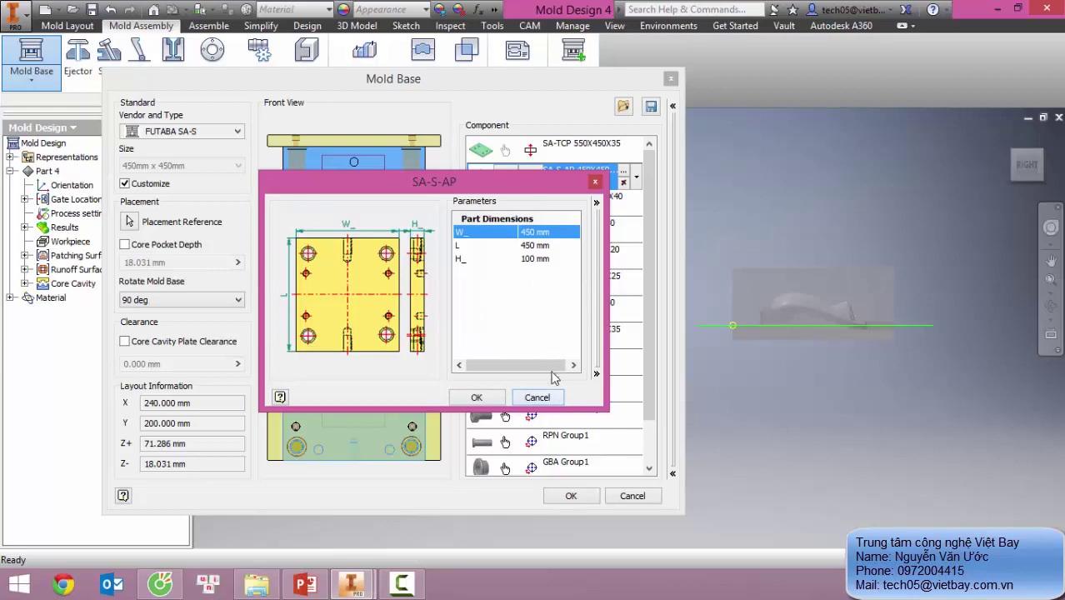
left_click(556, 400)
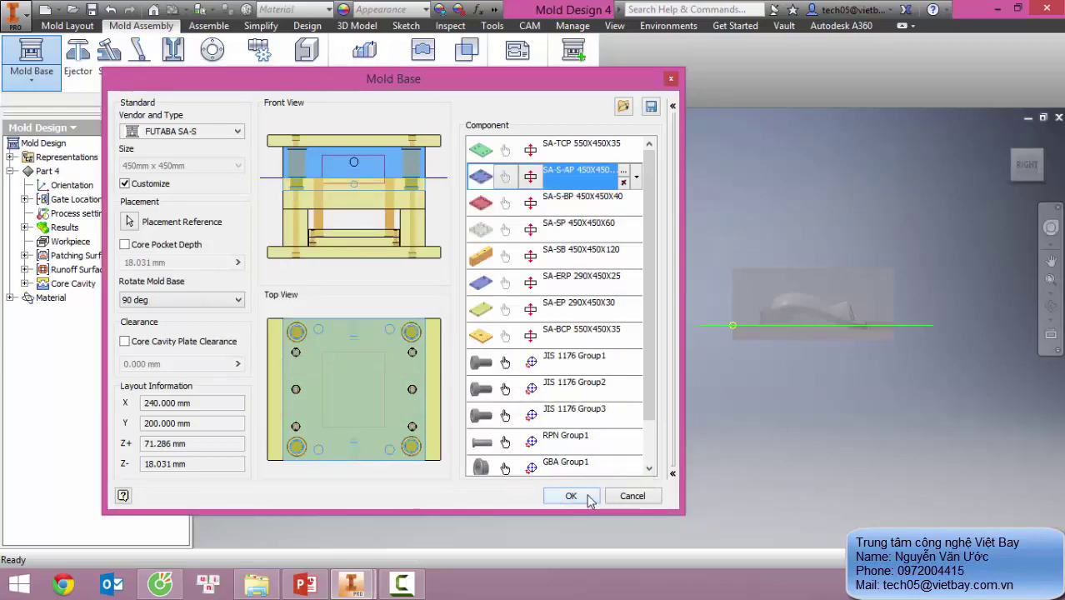
Step: Generate the customized mold base around the core and cavity and inspect the complete assembly
left_click(571, 496)
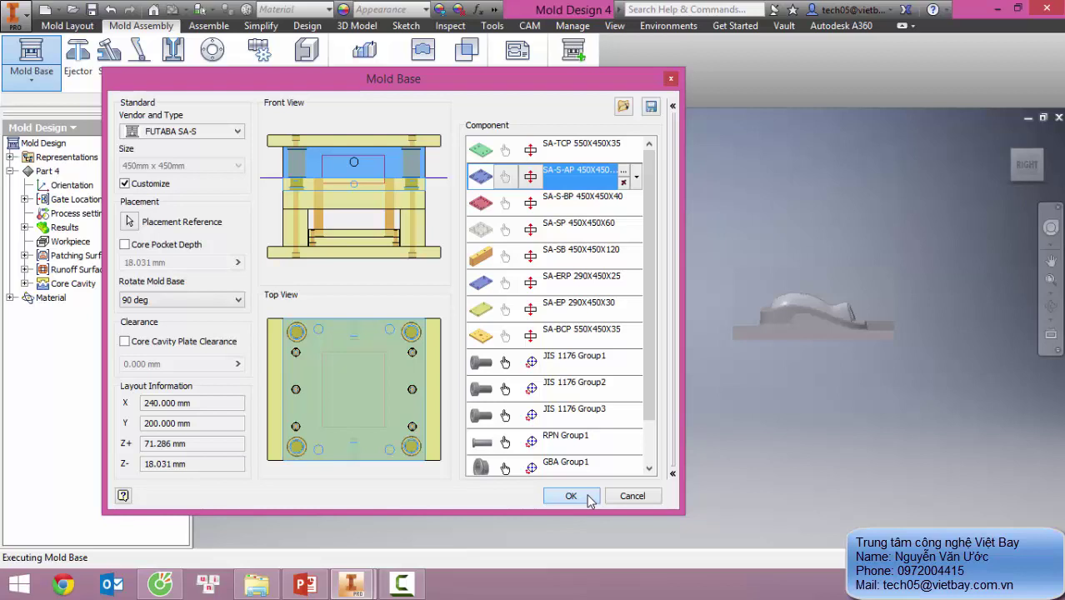
left_click(414, 577)
left_click(989, 510)
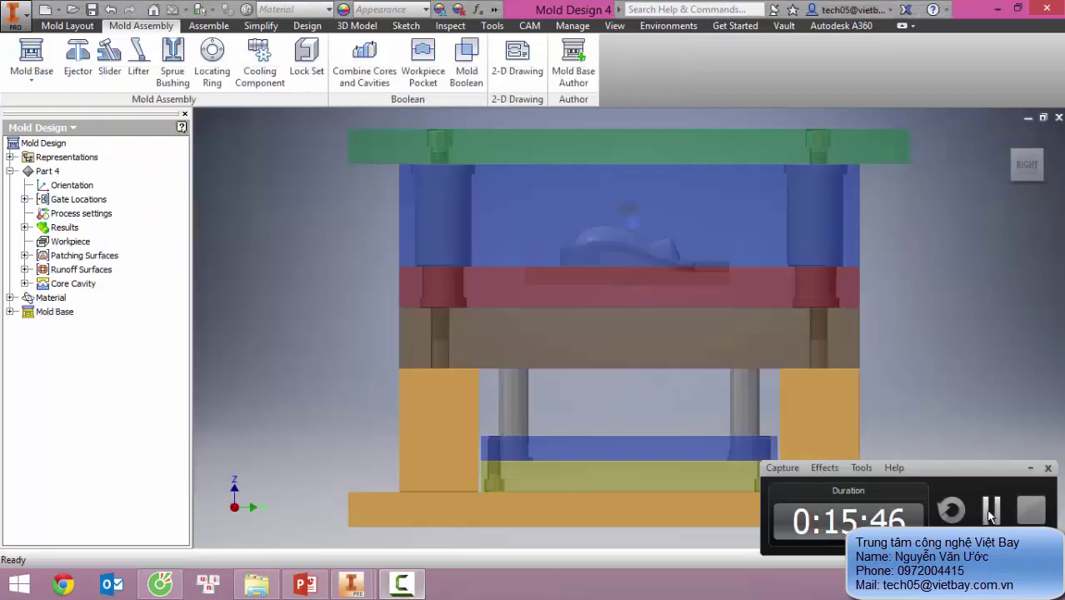
left_click(991, 512)
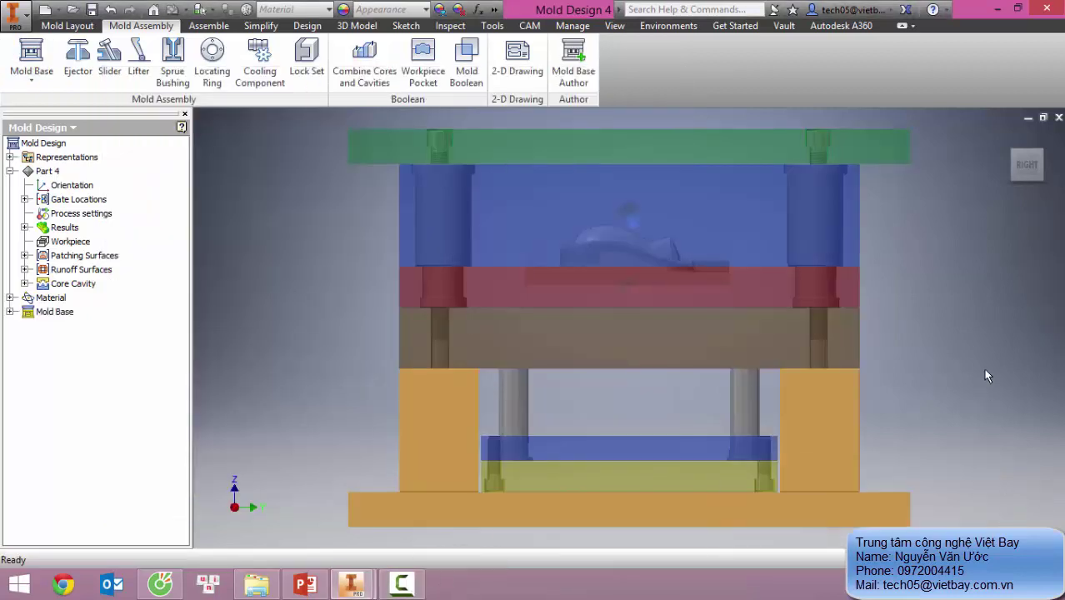
middle_click_drag(974, 355, 769, 329)
scroll(857, 358, "up", 3)
middle_click_drag(769, 329, 891, 337, "shift")
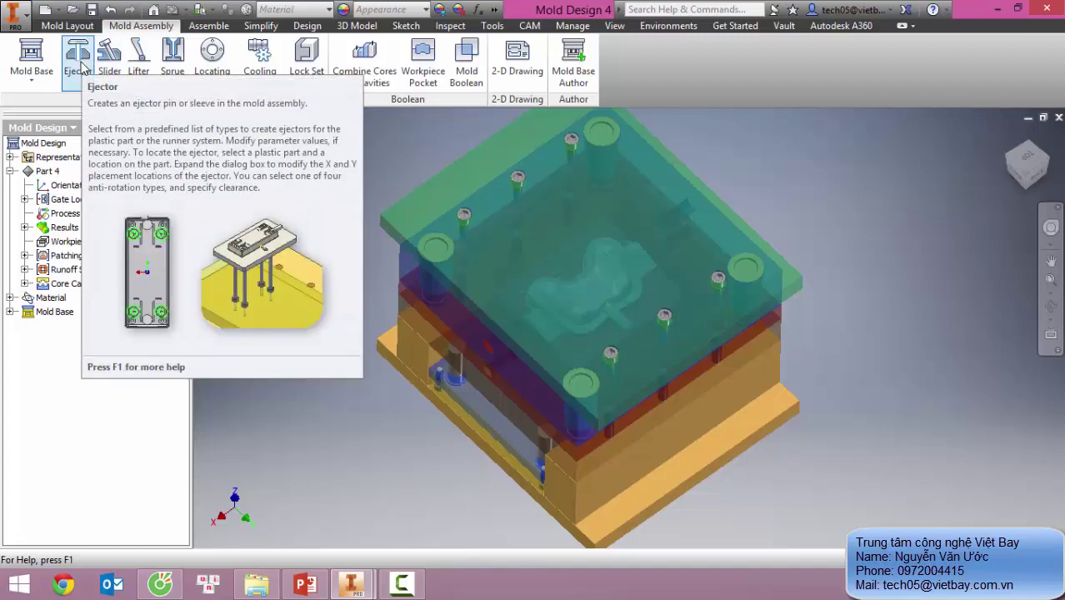
Step: Set up DME AH ejectors for the plastic part with diameter d1 4.5 mm and length L 400 mm
left_click(79, 62)
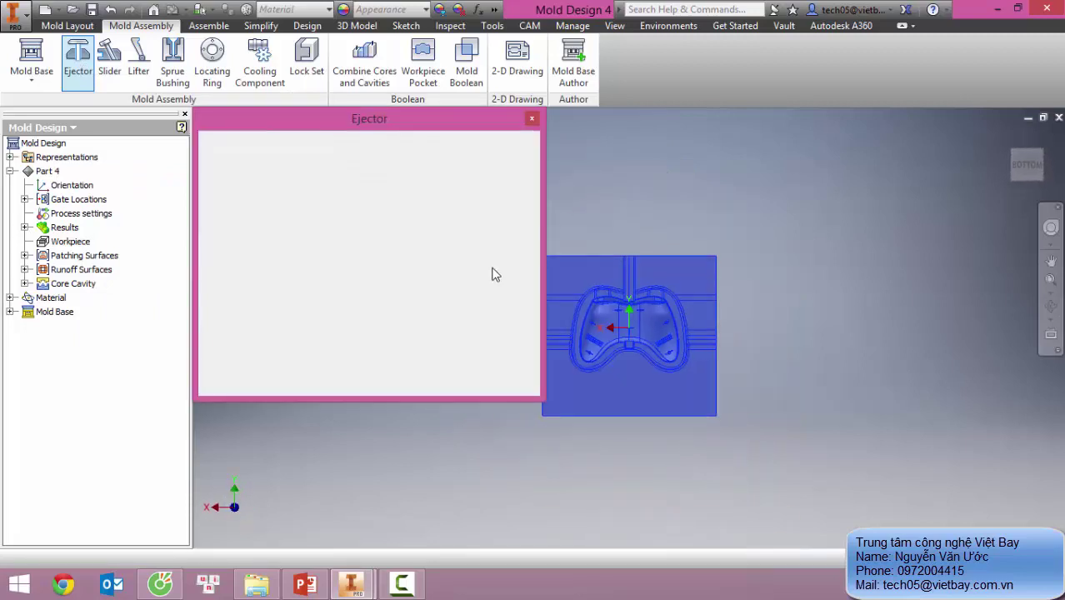
left_click_drag(379, 122, 257, 122)
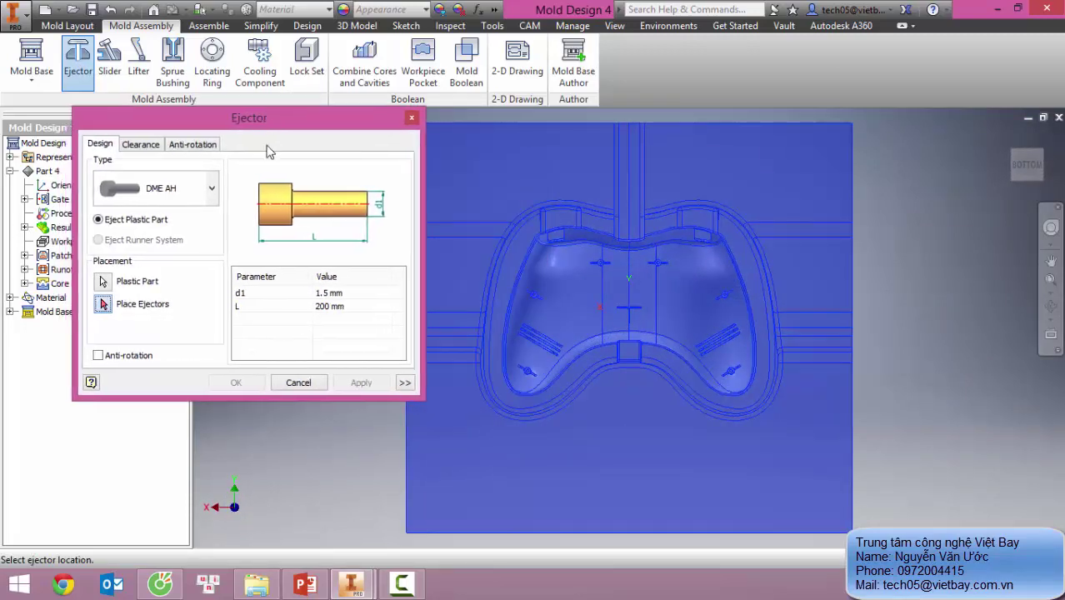
left_click(376, 293)
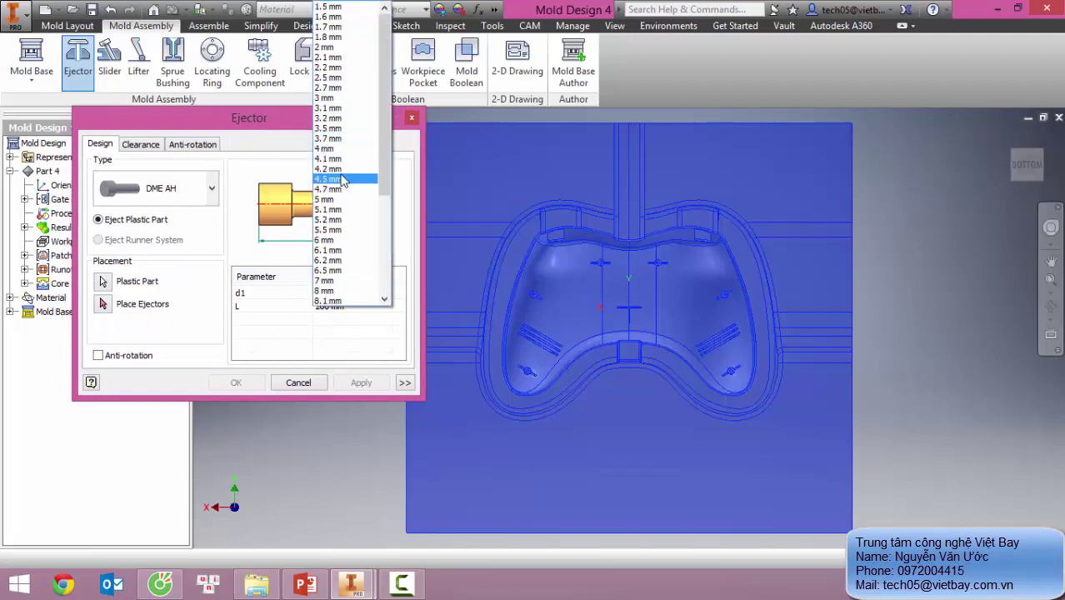
left_click(339, 178)
left_click(350, 306)
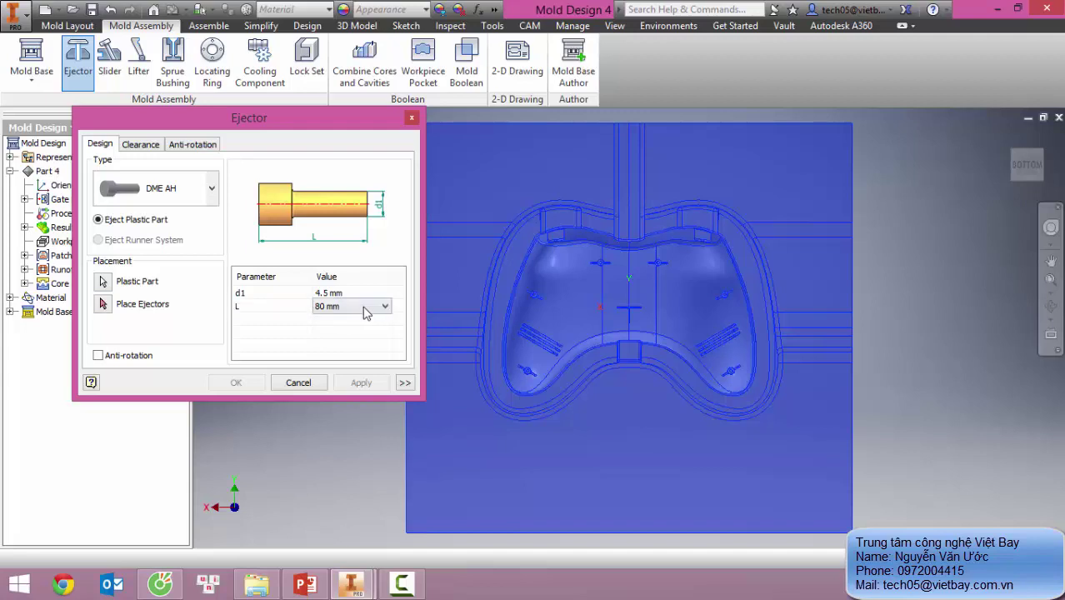
left_click(350, 307)
left_click(339, 395)
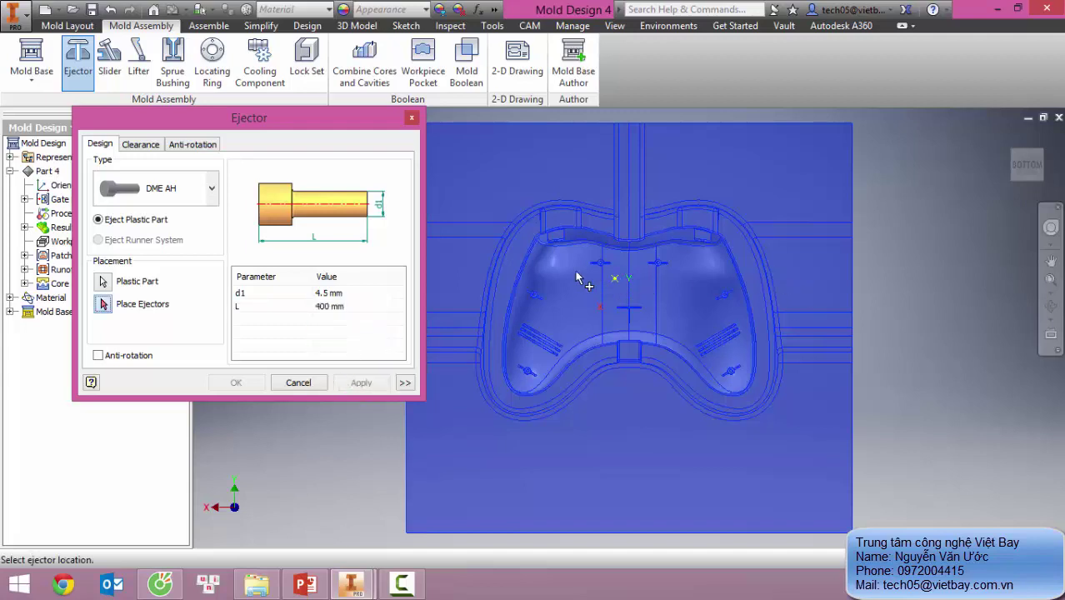
Step: Place five ejectors on the plastic part: two at the upper corners, one near the centre and one in each lower grip, and generate them
scroll(583, 274, "up", 2)
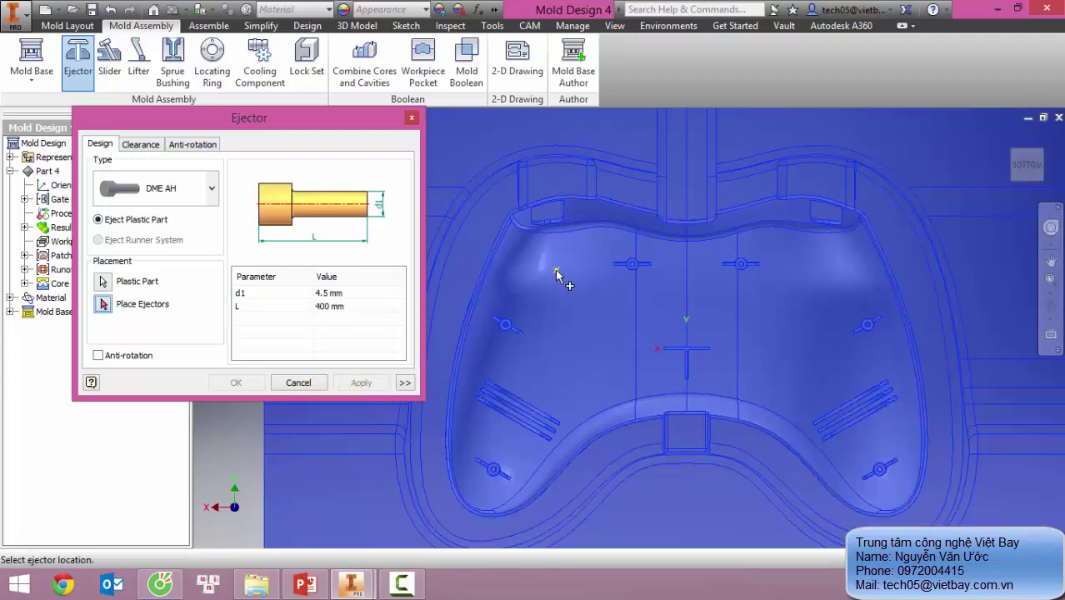
left_click(556, 270)
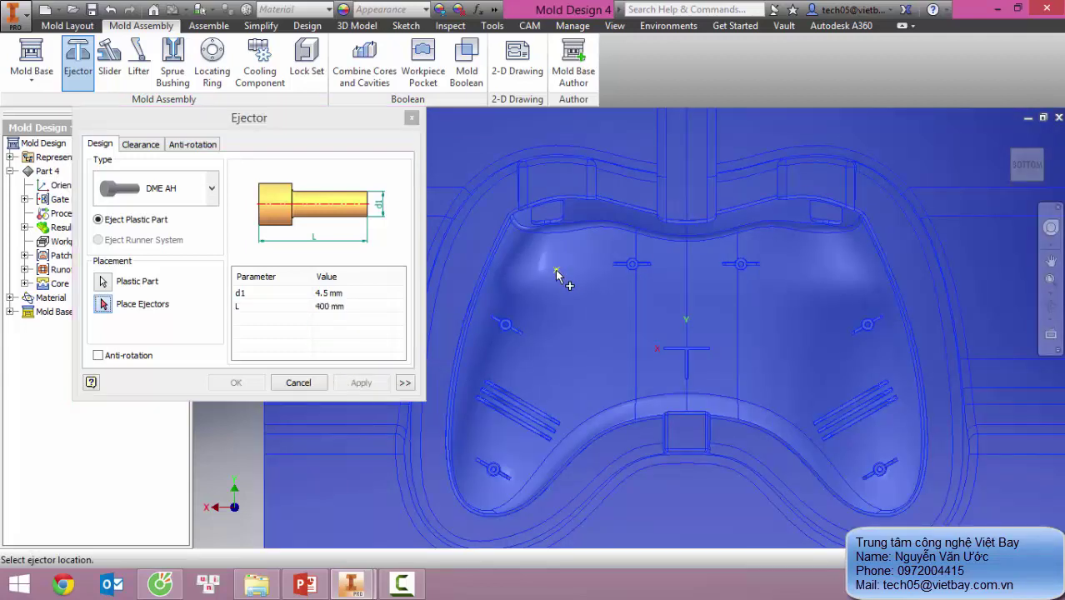
left_click(818, 271)
left_click(687, 318)
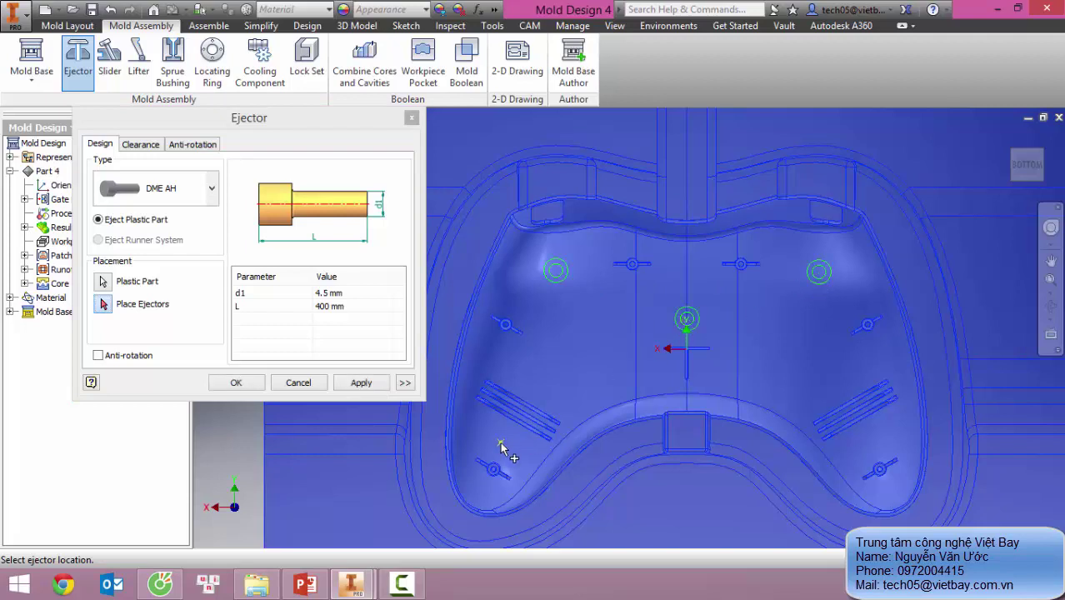
left_click(500, 443)
left_click(872, 445)
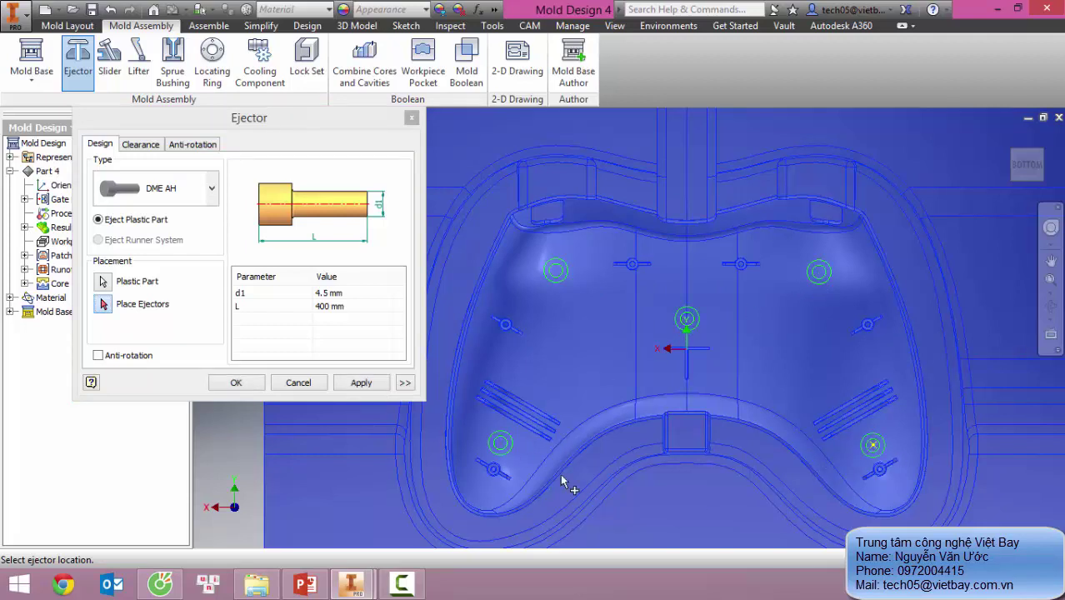
left_click(360, 384)
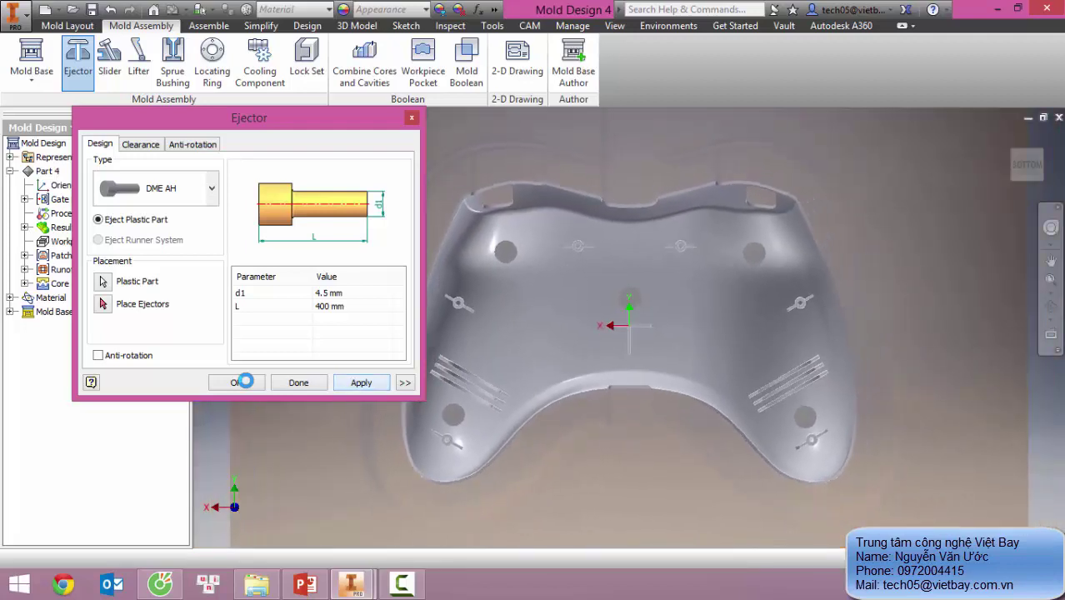
left_click(297, 384)
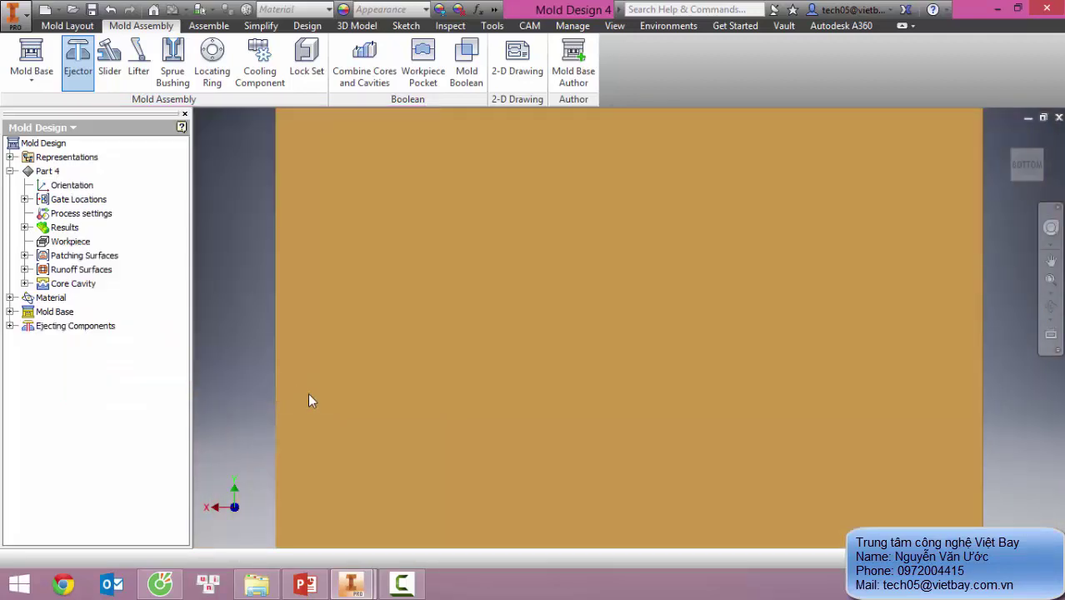
Step: Start a DME Flat Core Blades lifter and set its pull direction from the side face of the workpiece nearest the small corner openings
middle_click_drag(367, 271, 714, 318, "shift")
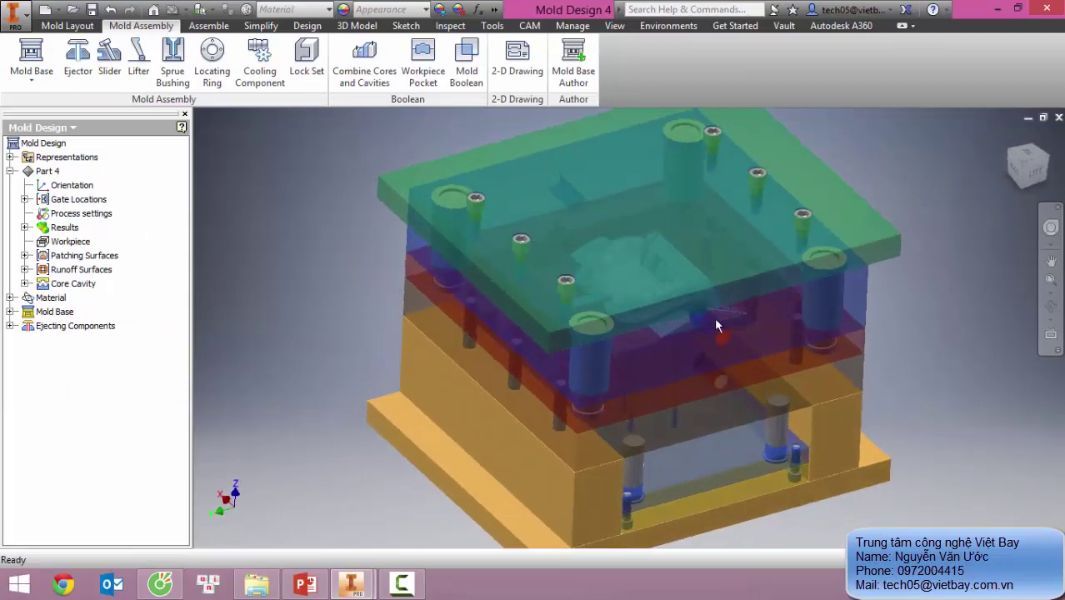
scroll(682, 310, "down", 6)
middle_click_drag(642, 297, 645, 363)
scroll(655, 276, "up", 3)
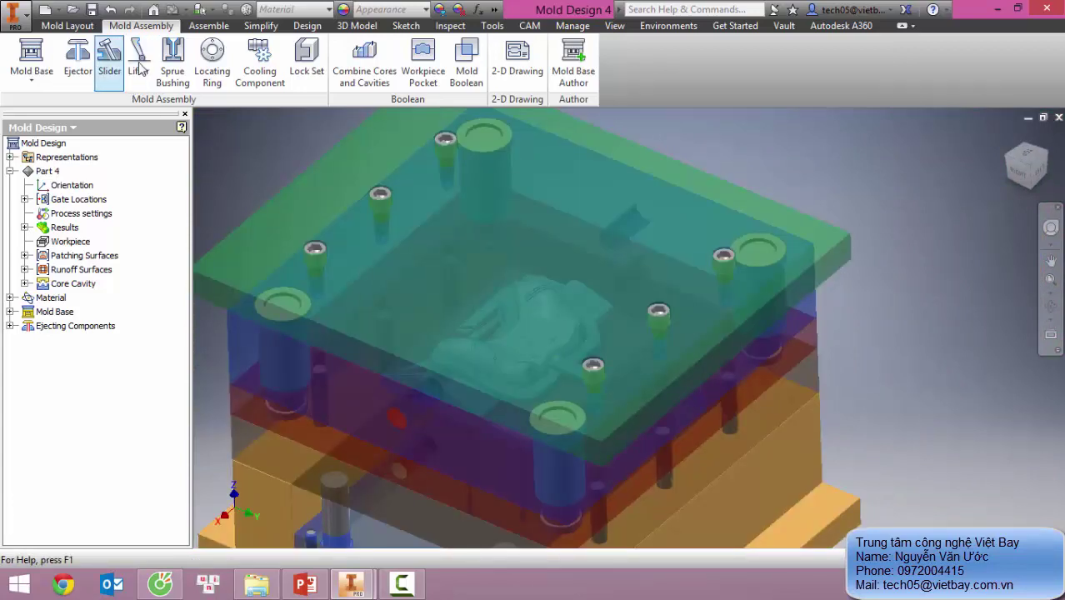
left_click(139, 60)
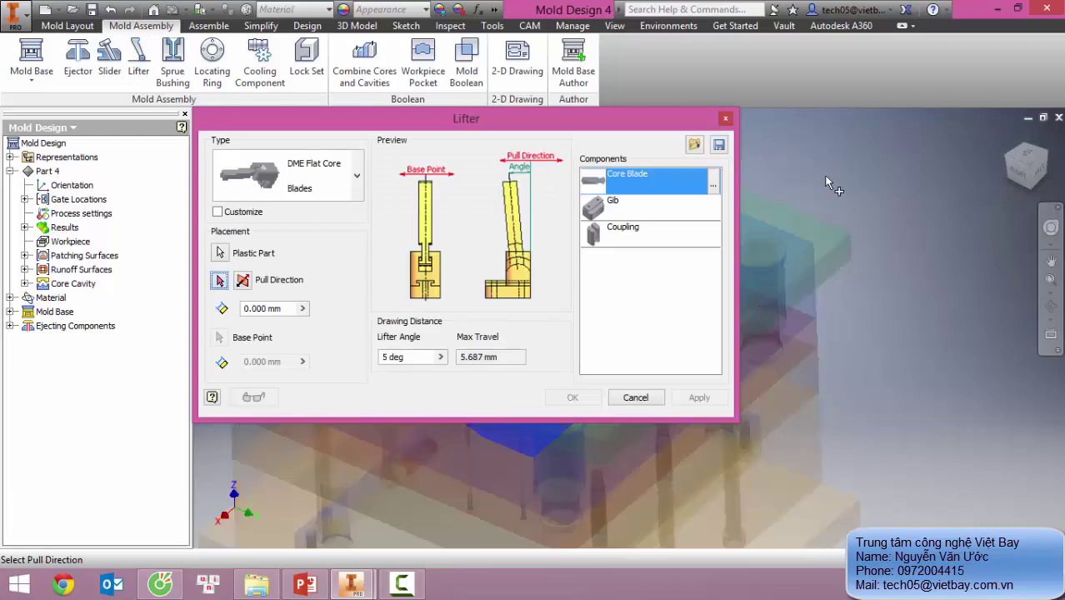
scroll(933, 256, "up", 4)
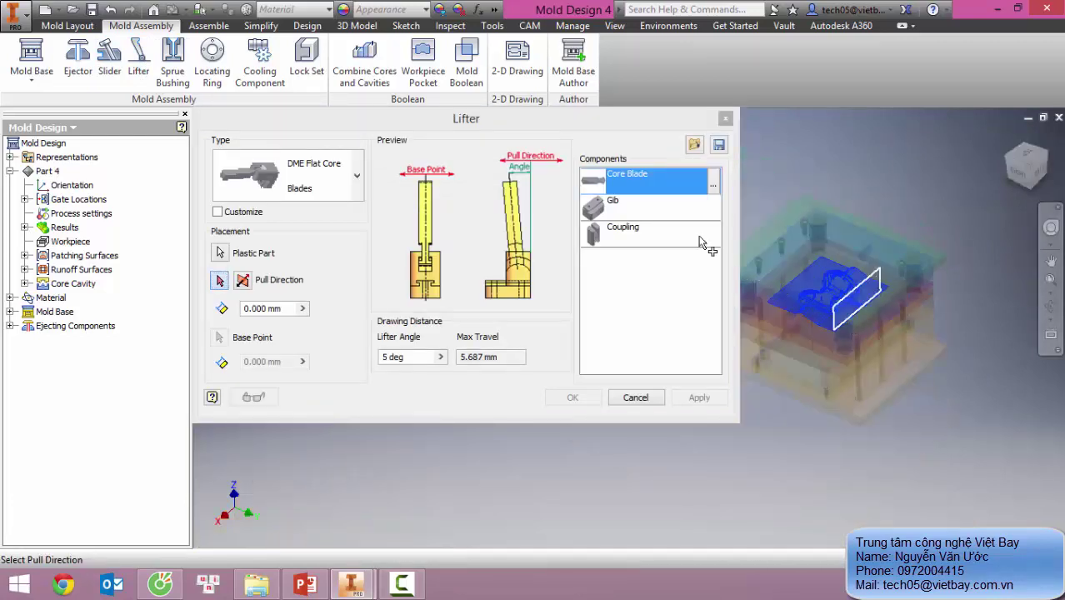
left_click_drag(474, 122, 334, 77)
middle_click_drag(745, 247, 836, 334)
scroll(793, 331, "down", 5)
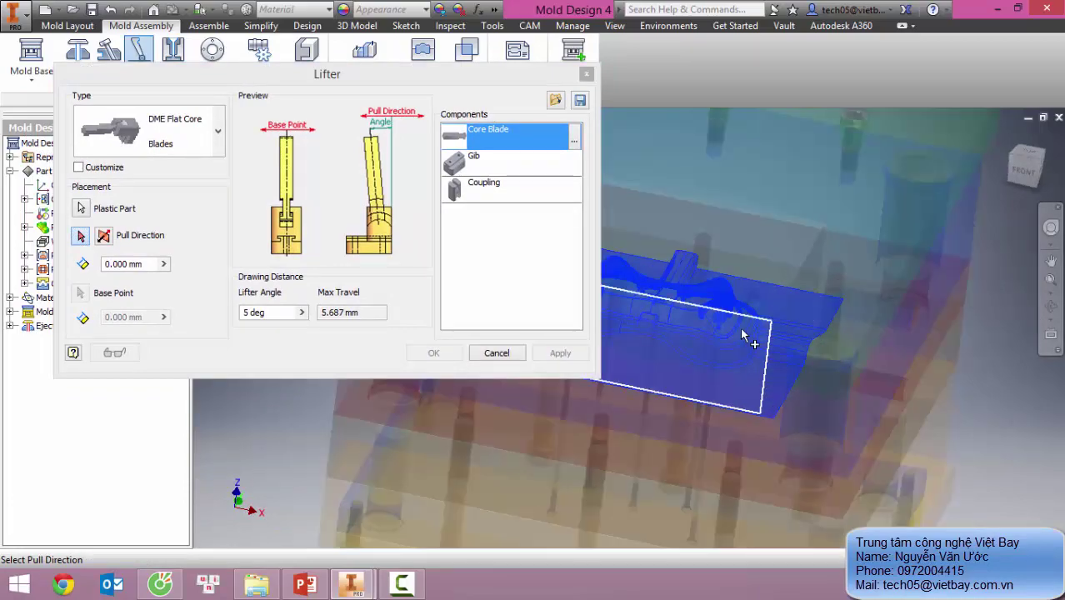
middle_click_drag(751, 338, 637, 339, "shift")
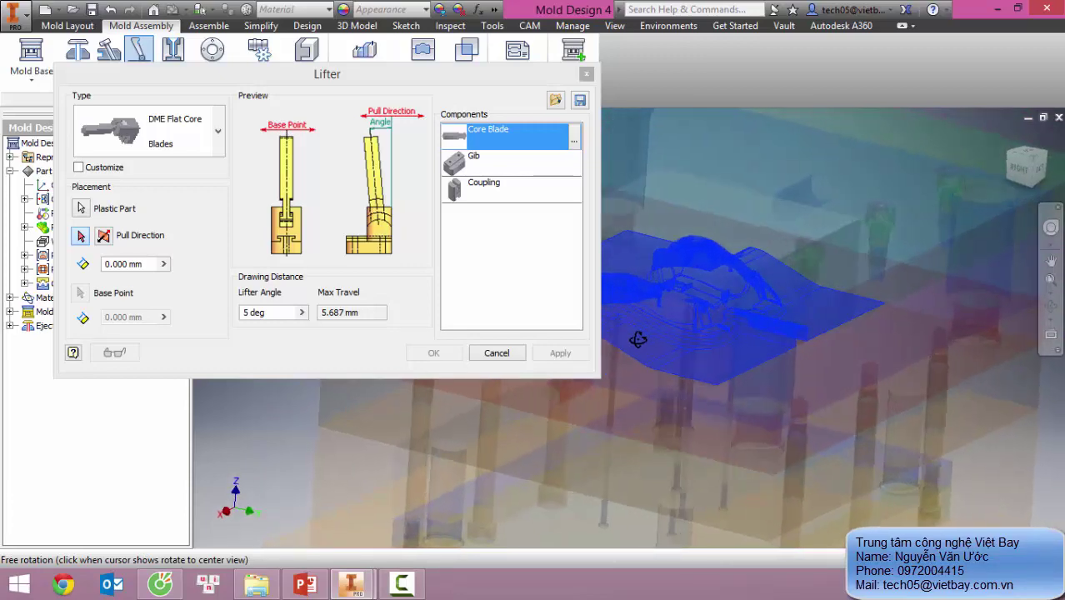
left_click(842, 269)
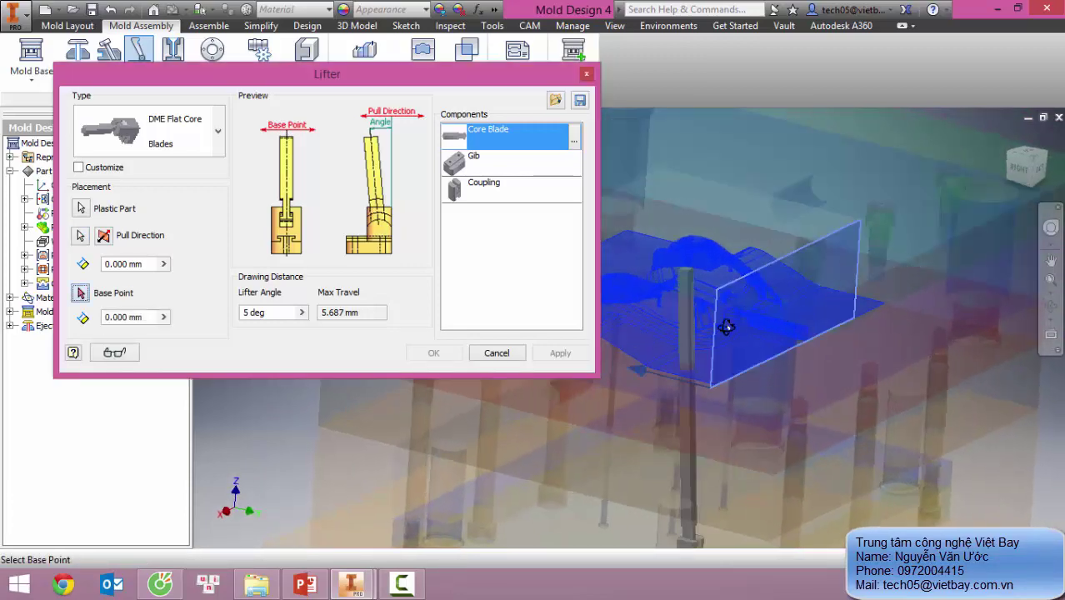
Step: Set the lifter's base point on the edge of the small rectangular opening at the part's corner
scroll(667, 329, "up", 5)
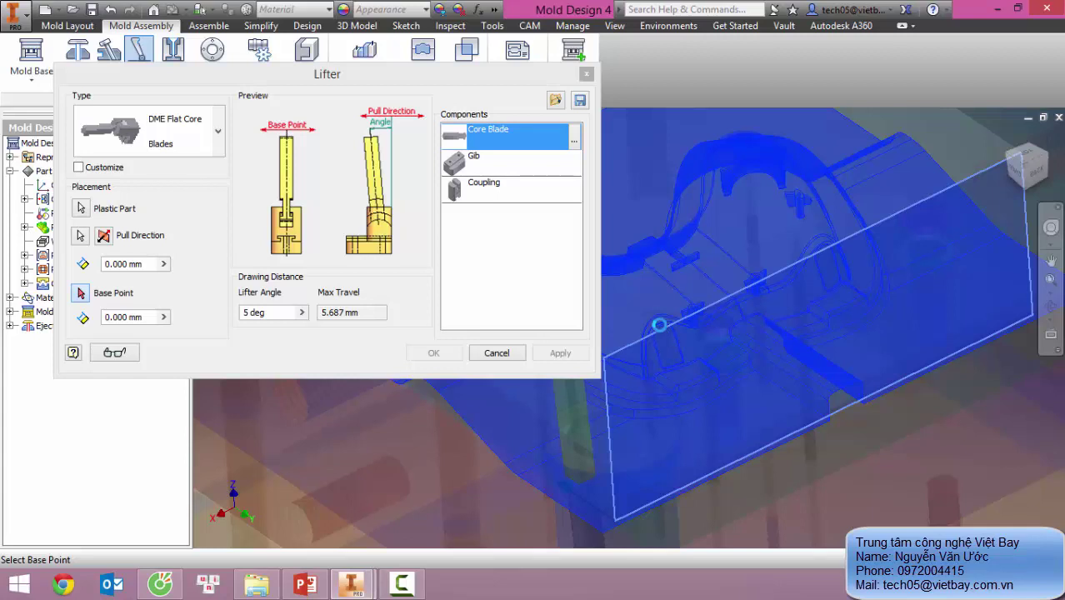
scroll(671, 327, "up", 4)
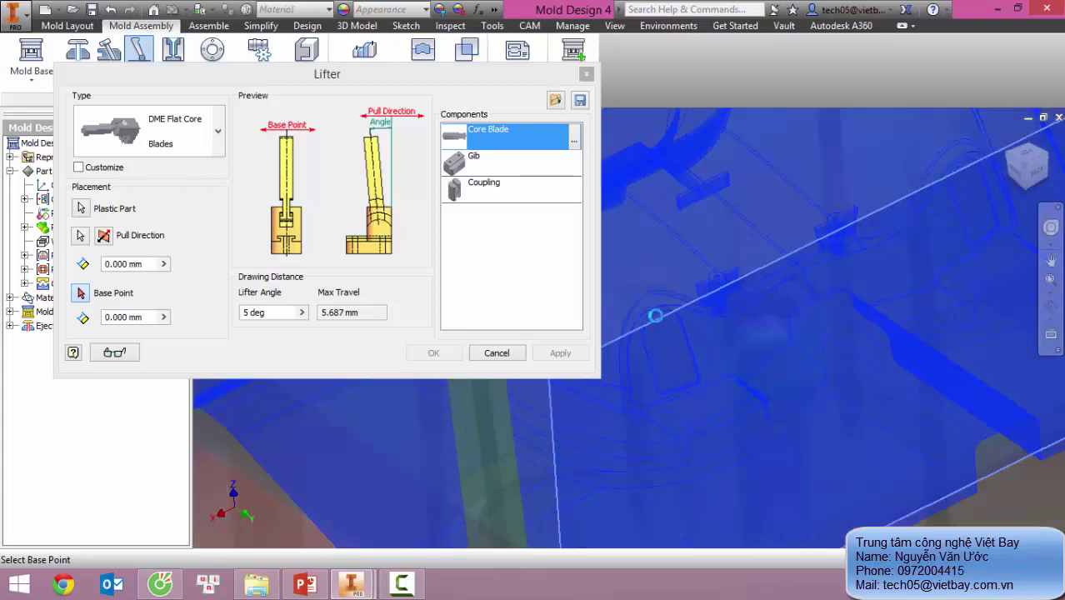
left_click(655, 282)
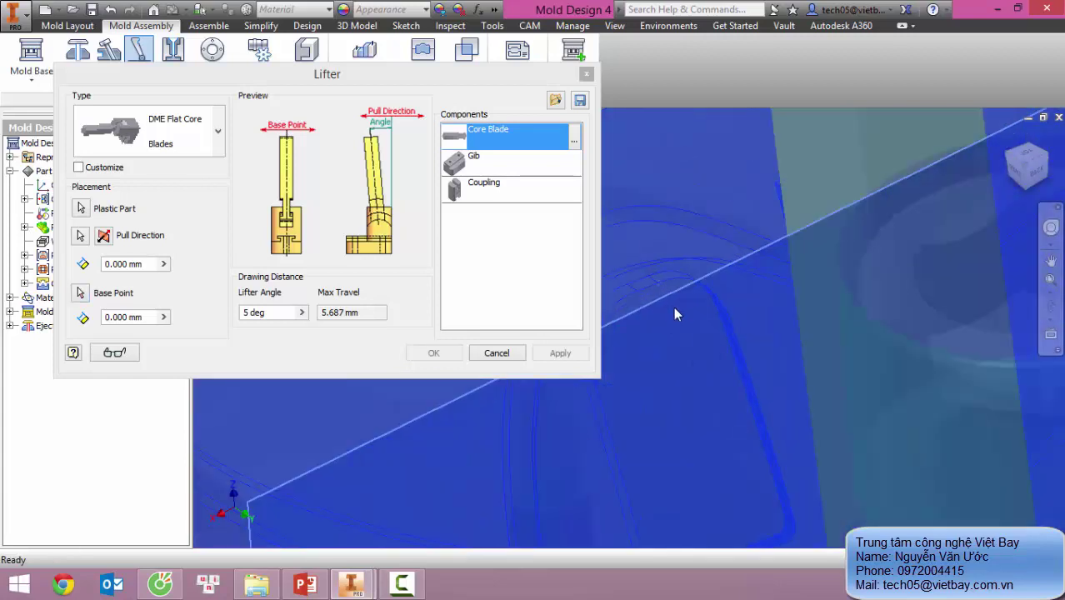
Step: Align the lifter with the corner opening by setting the pull direction offset to -28 and the base point offset to -0.8
left_click(1032, 157)
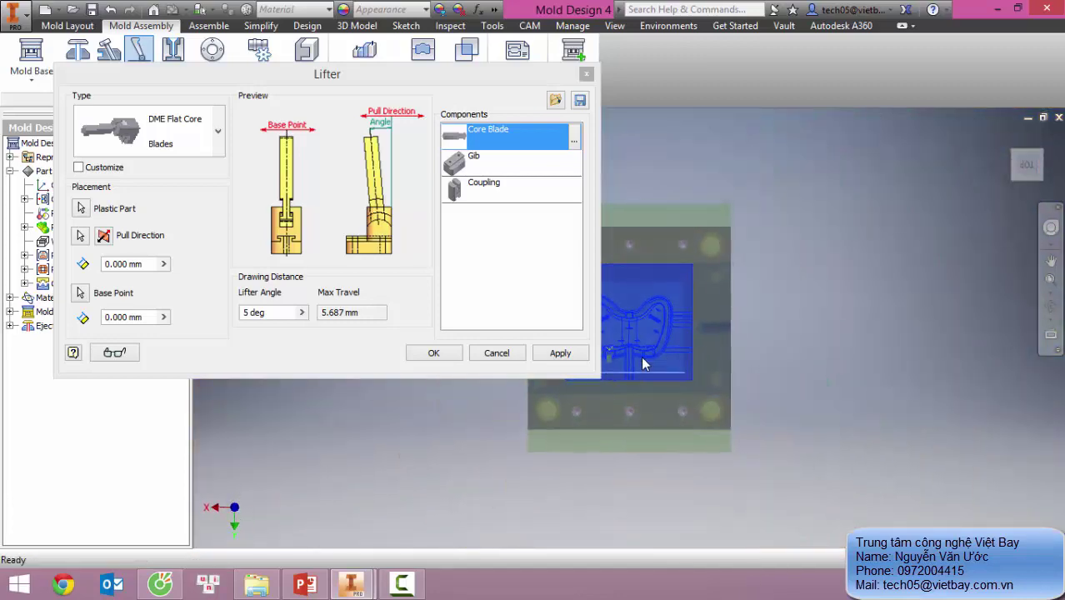
scroll(690, 334, "up", 6)
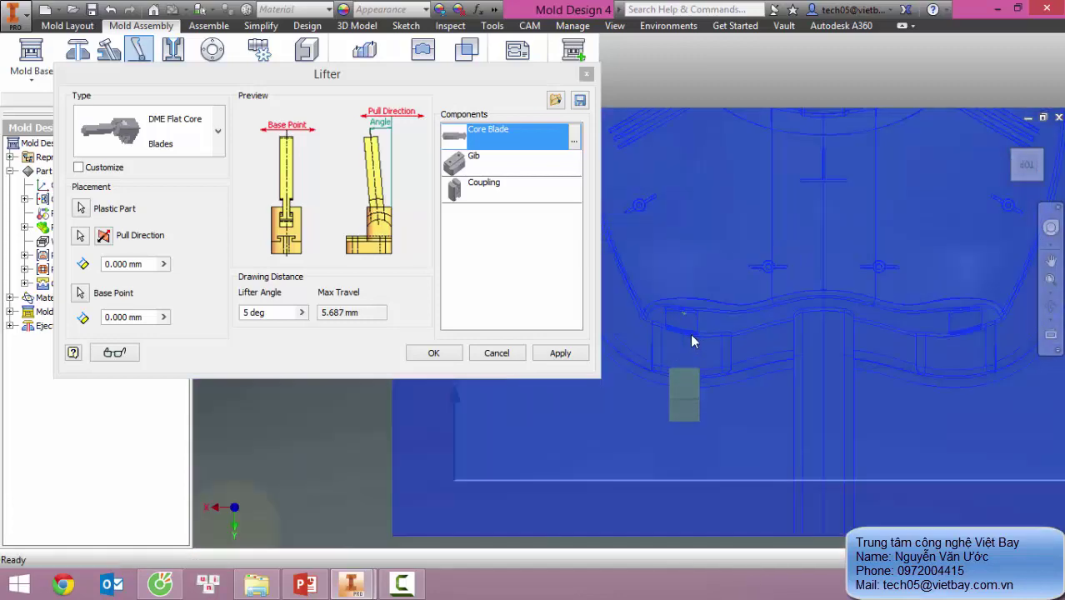
scroll(690, 334, "up", 2)
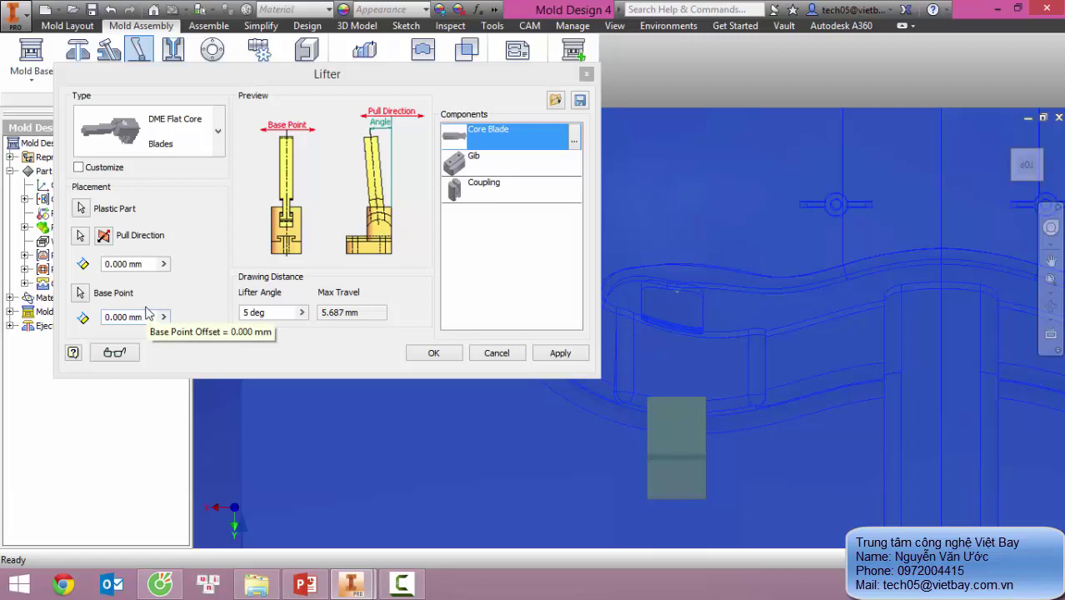
left_click(147, 263)
type("-")
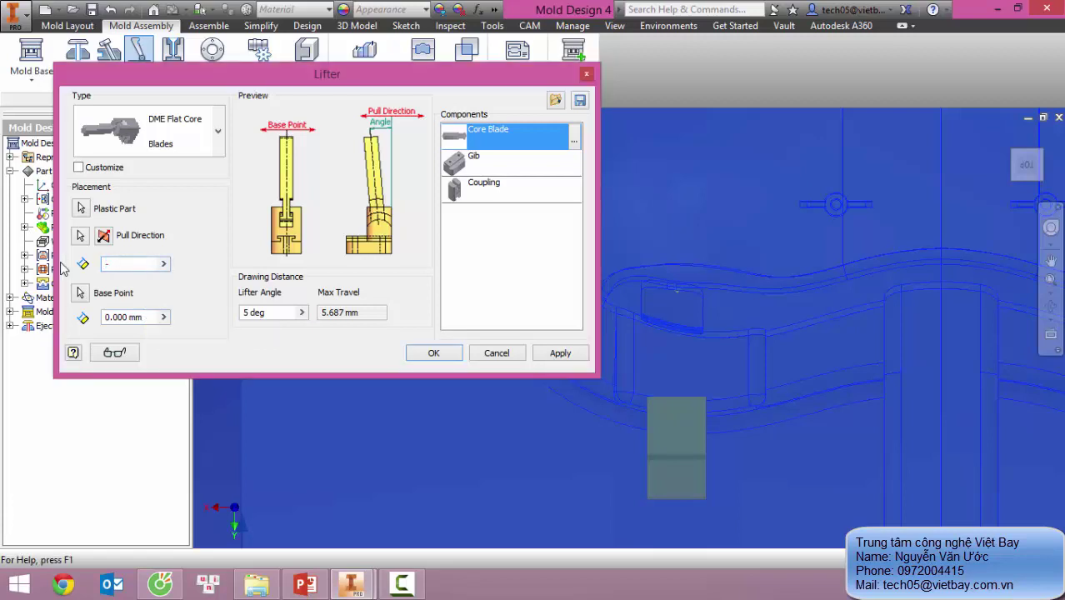
type("28")
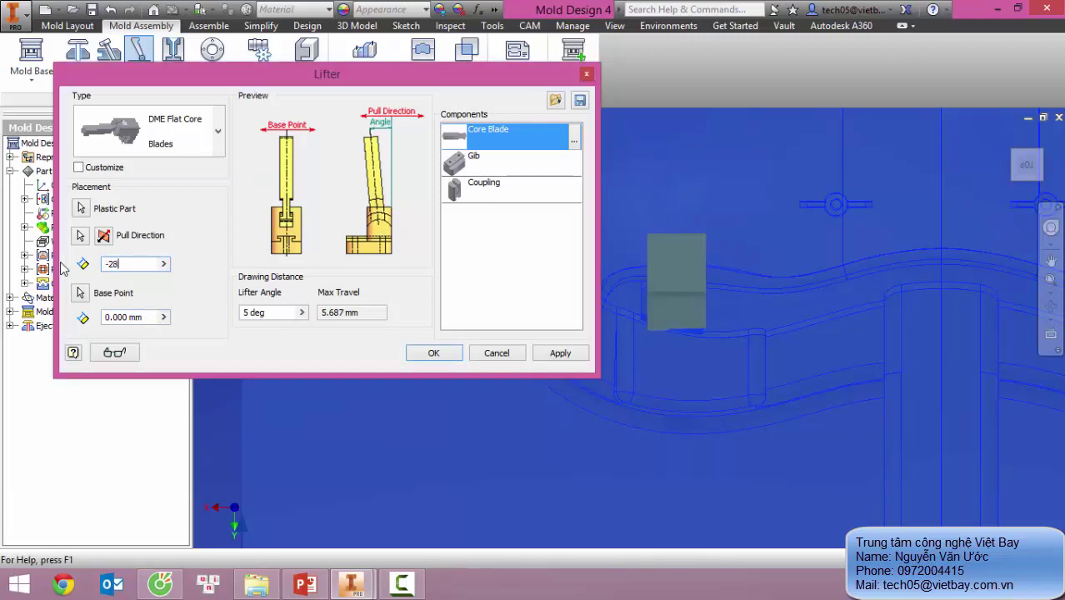
left_click(144, 318)
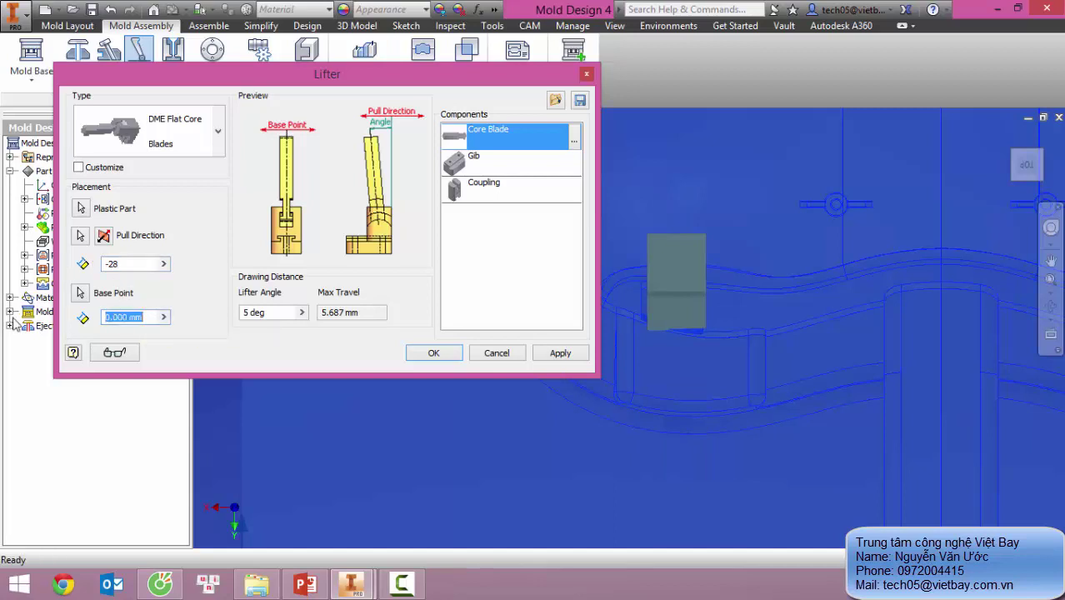
type("1")
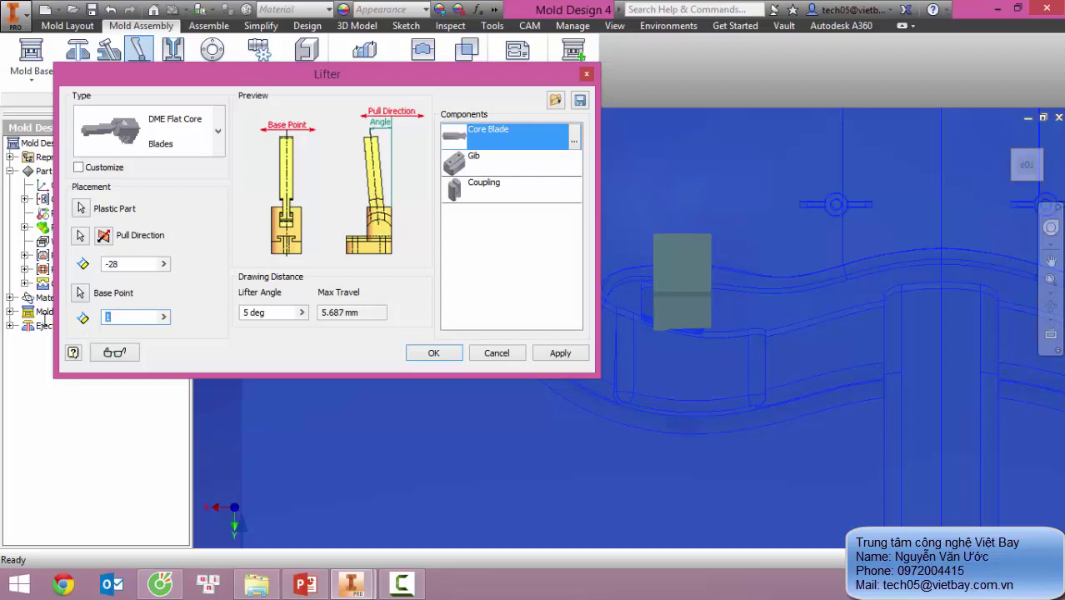
type("-0.85")
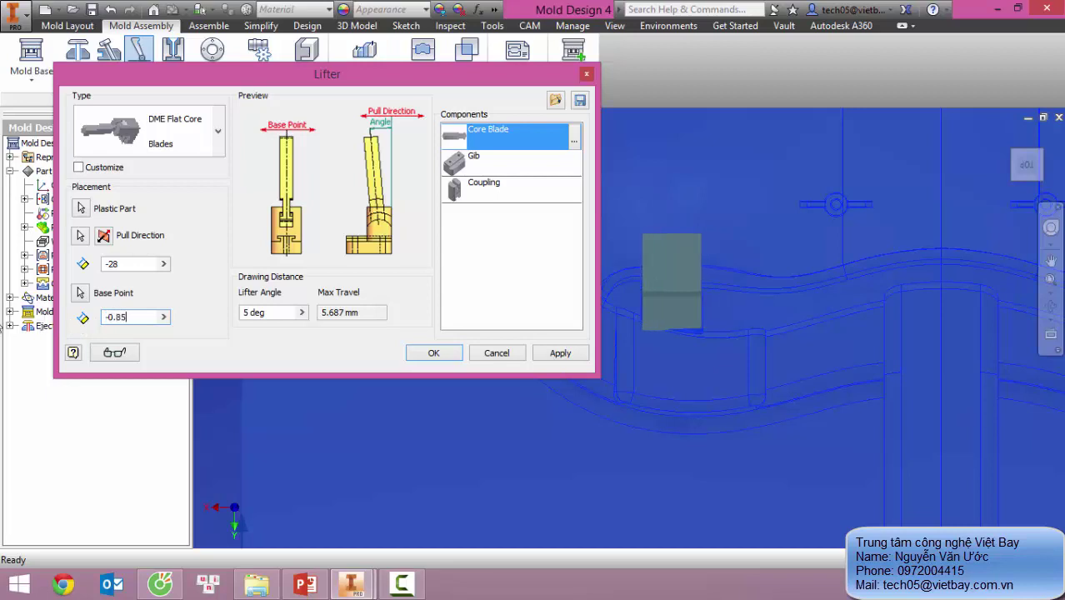
scroll(665, 284, "up", 5)
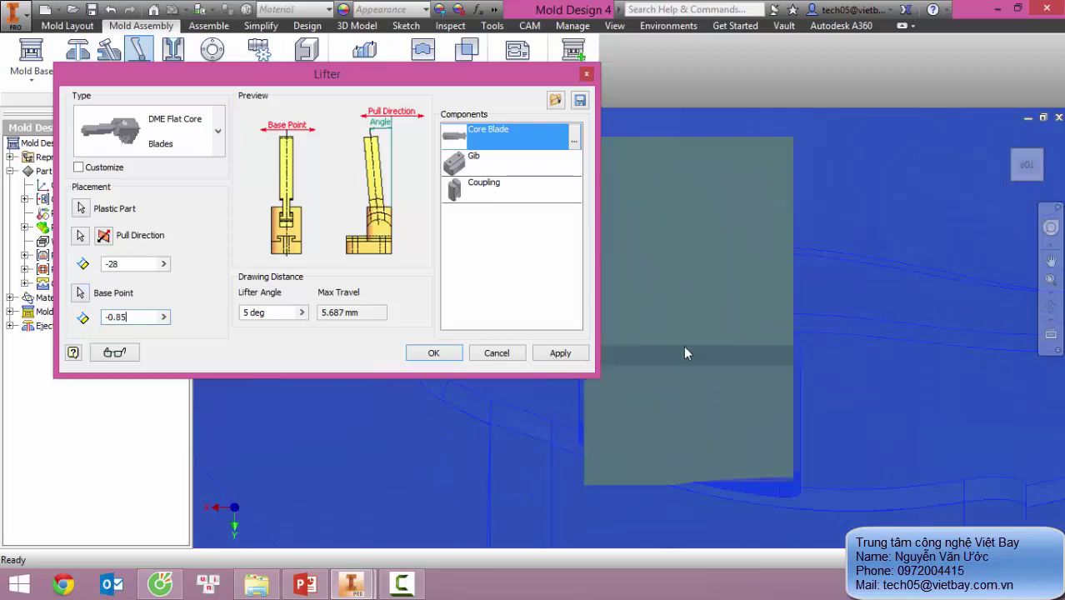
scroll(685, 354, "down", 2)
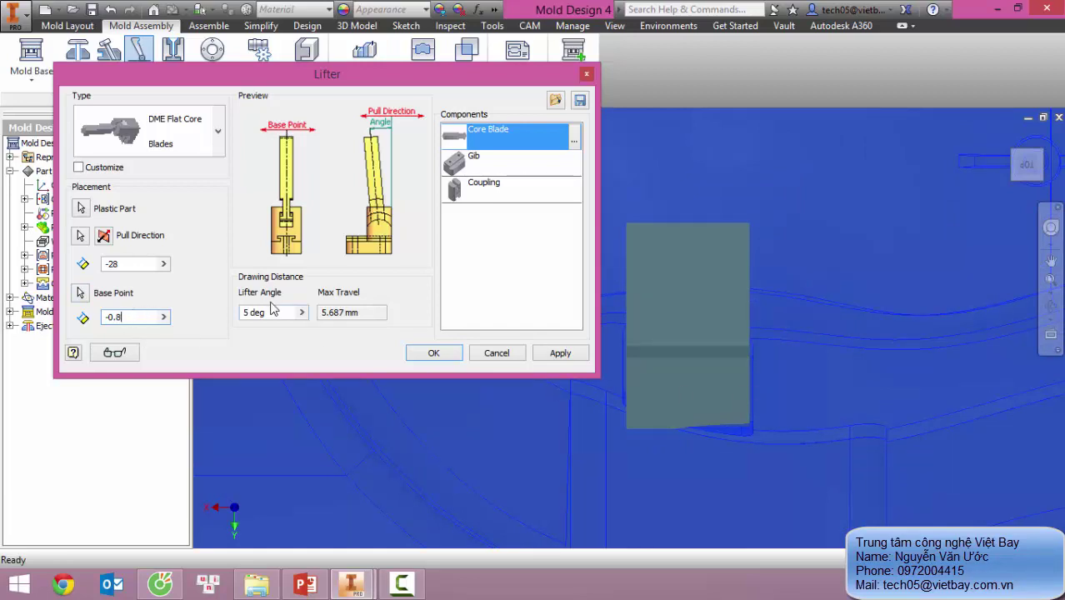
Step: Choose size 1002 for the lifter's core blade
left_click(574, 139)
left_click(563, 117)
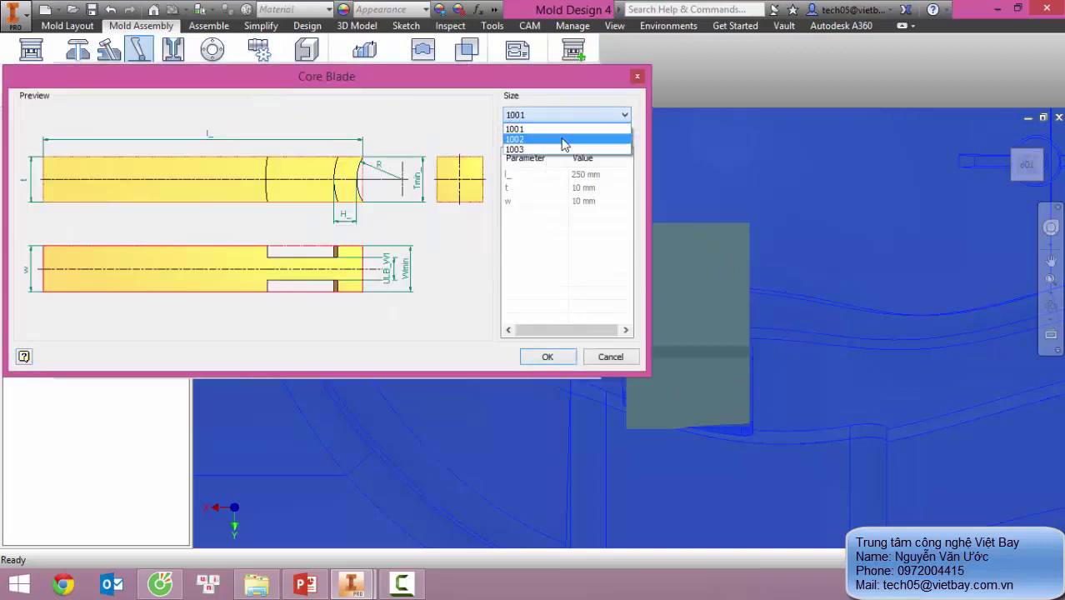
left_click(563, 140)
left_click(557, 360)
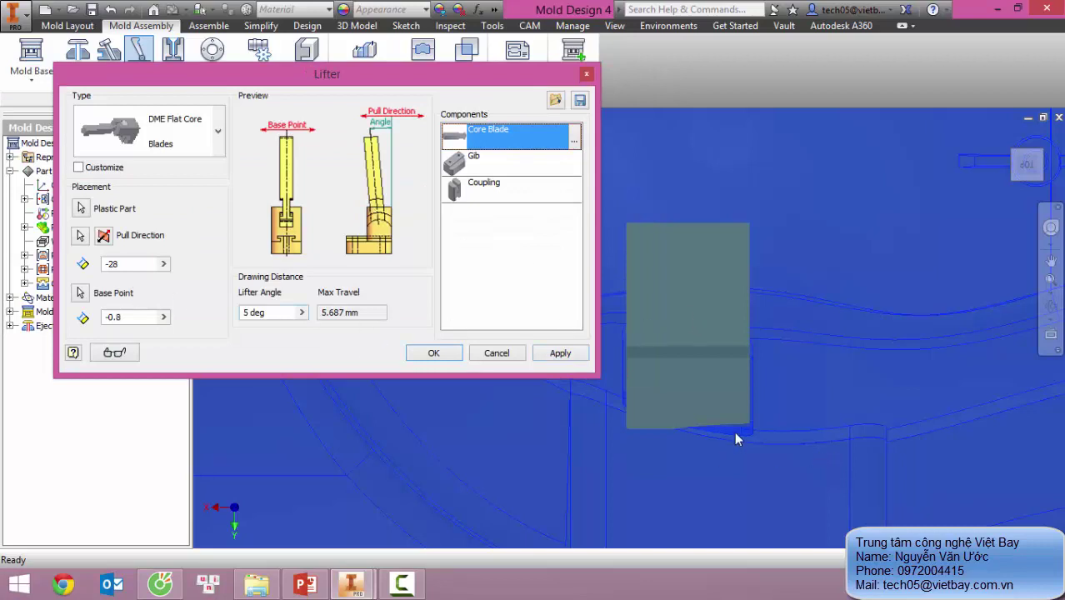
Step: Check the lifter against the part from the right side and set its pull direction offset to -26
middle_click_drag(735, 431, 809, 371)
scroll(756, 390, "up", 2)
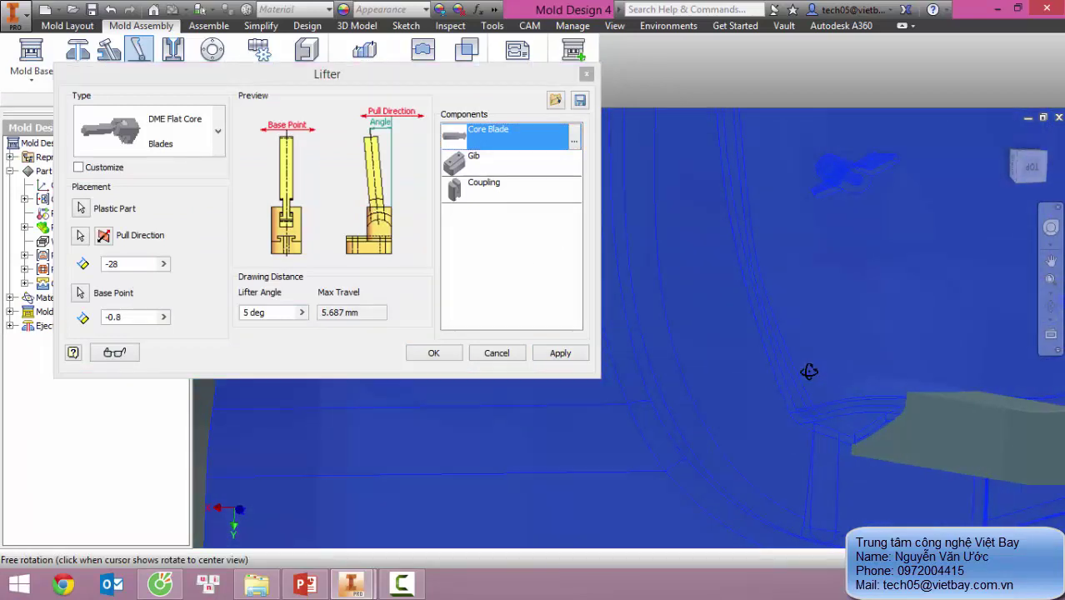
left_click(1027, 169)
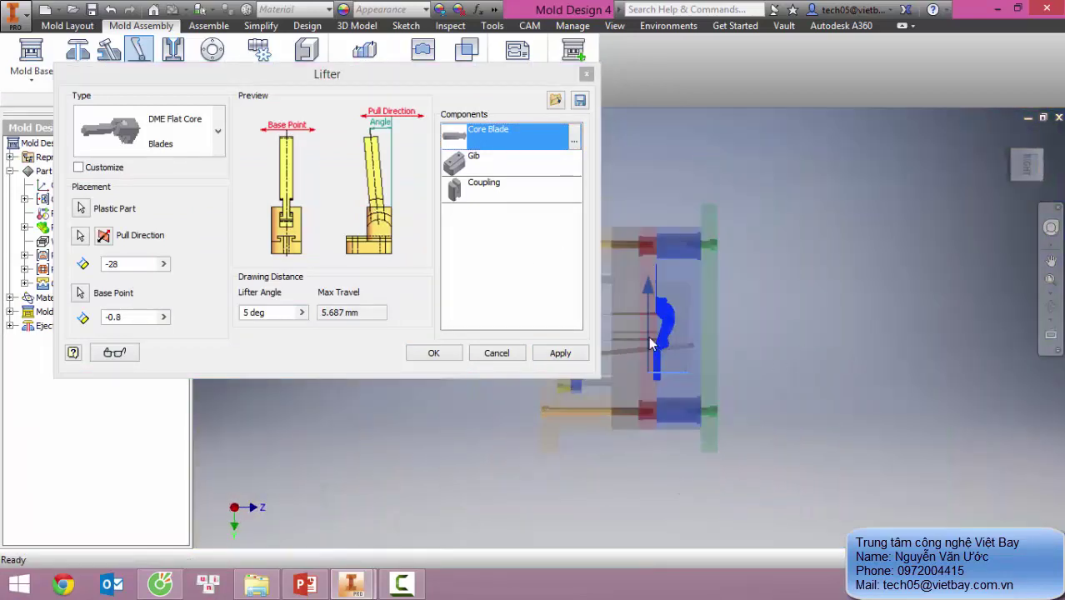
scroll(655, 346, "down", 8)
middle_click_drag(730, 336, 799, 321)
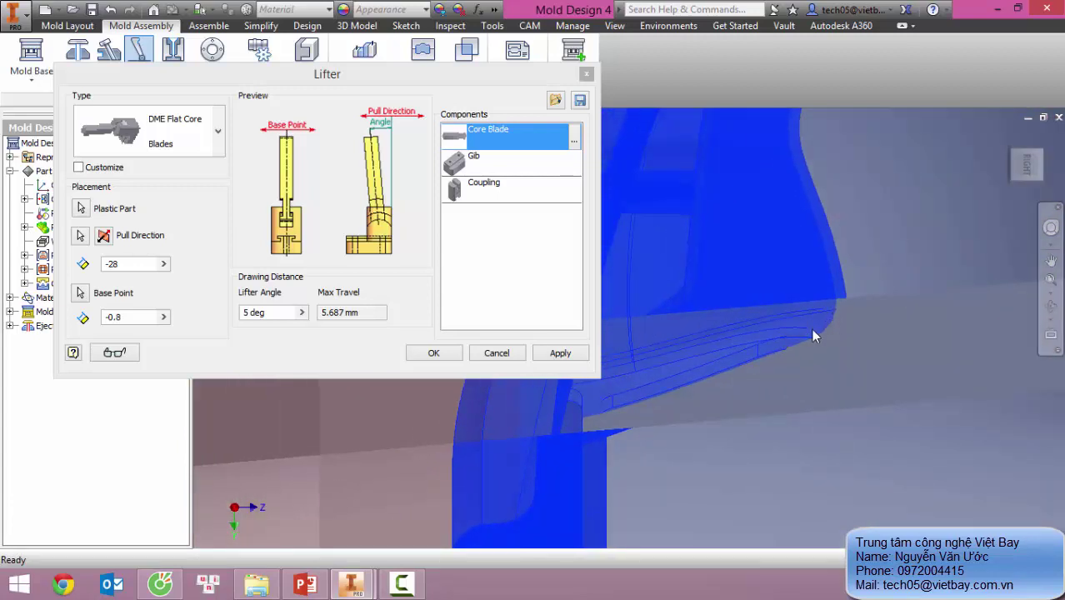
scroll(684, 394, "down", 3)
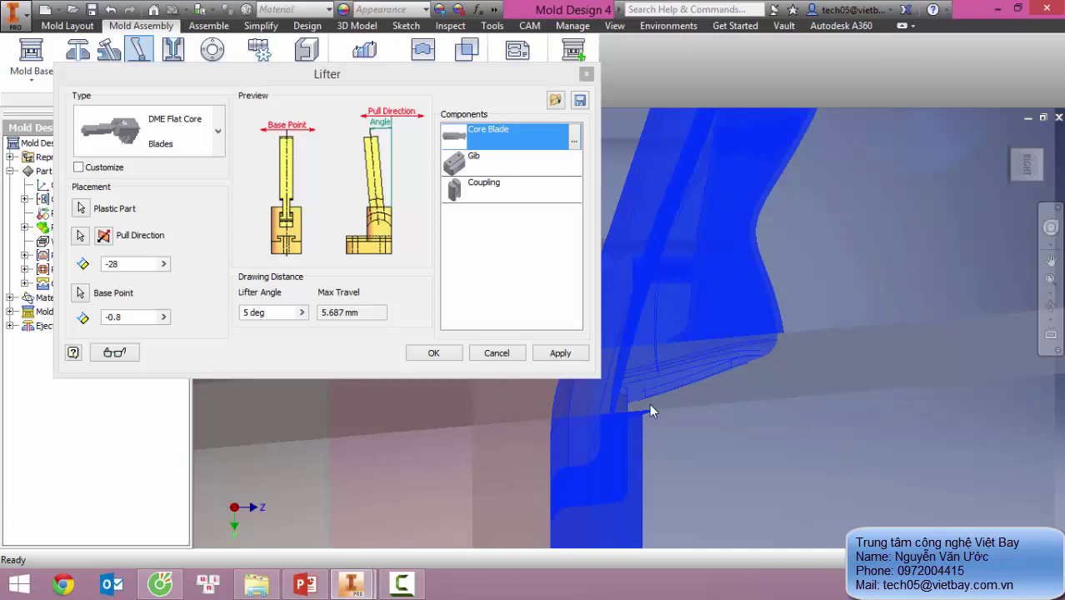
scroll(663, 383, "up", 3)
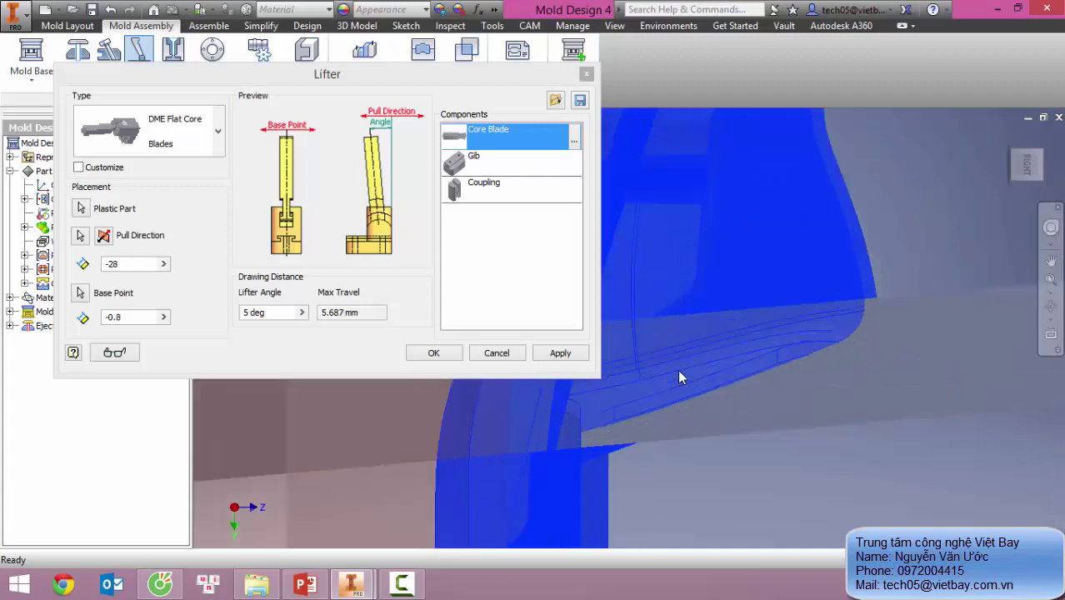
left_click(141, 263)
key("BackSpace")
type("5")
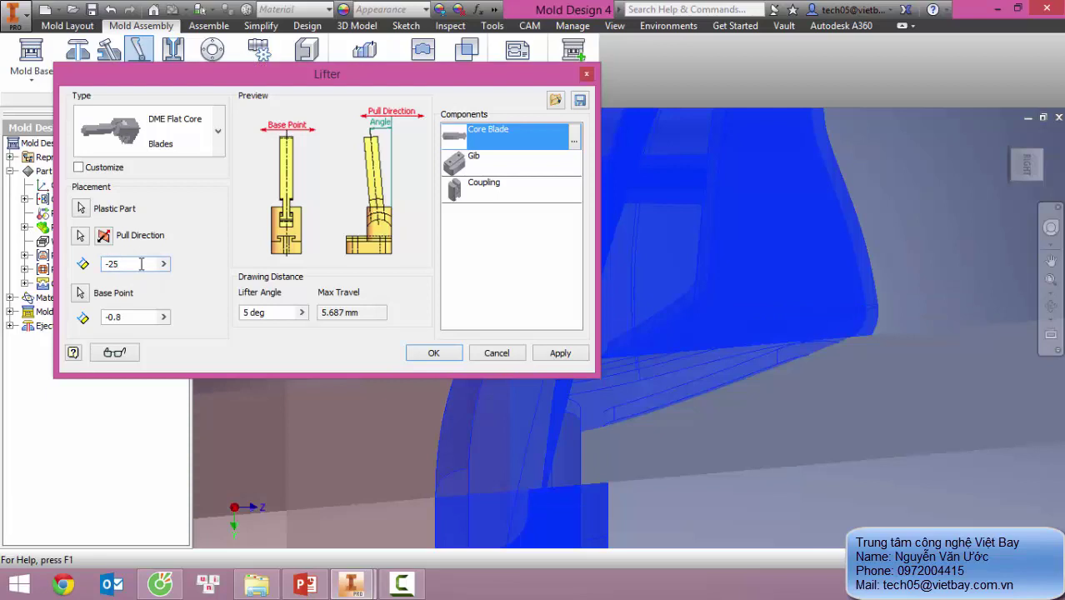
key("BackSpace")
type("6")
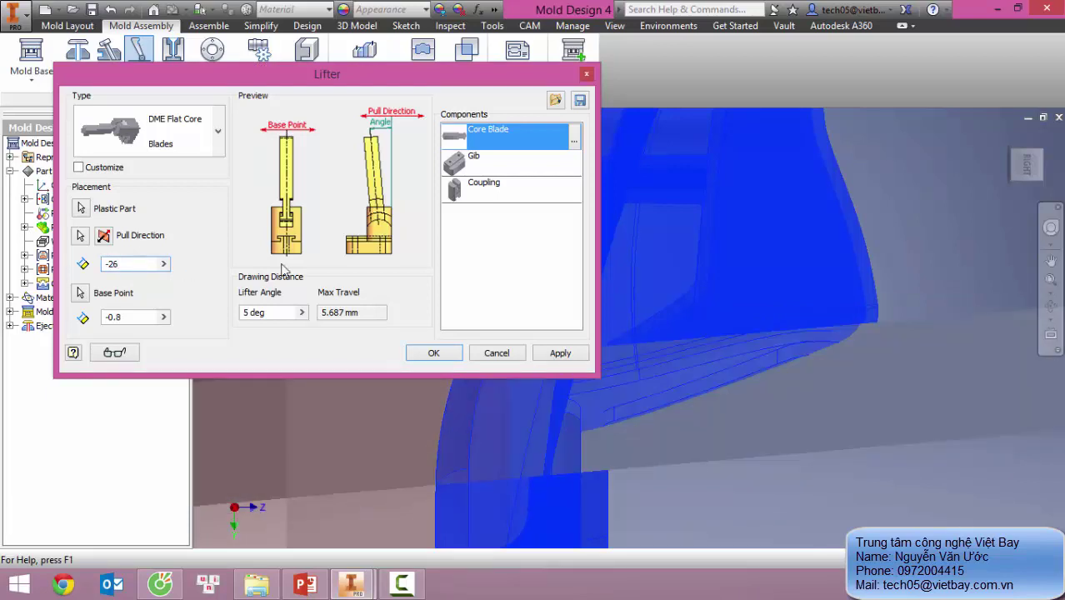
Step: Check the lifter's position in the mold and create it with the current settings, keeping the command active for another lifter
scroll(768, 263, "up", 7)
middle_click_drag(782, 261, 652, 248, "shift")
scroll(762, 226, "down", 3)
left_click(551, 360)
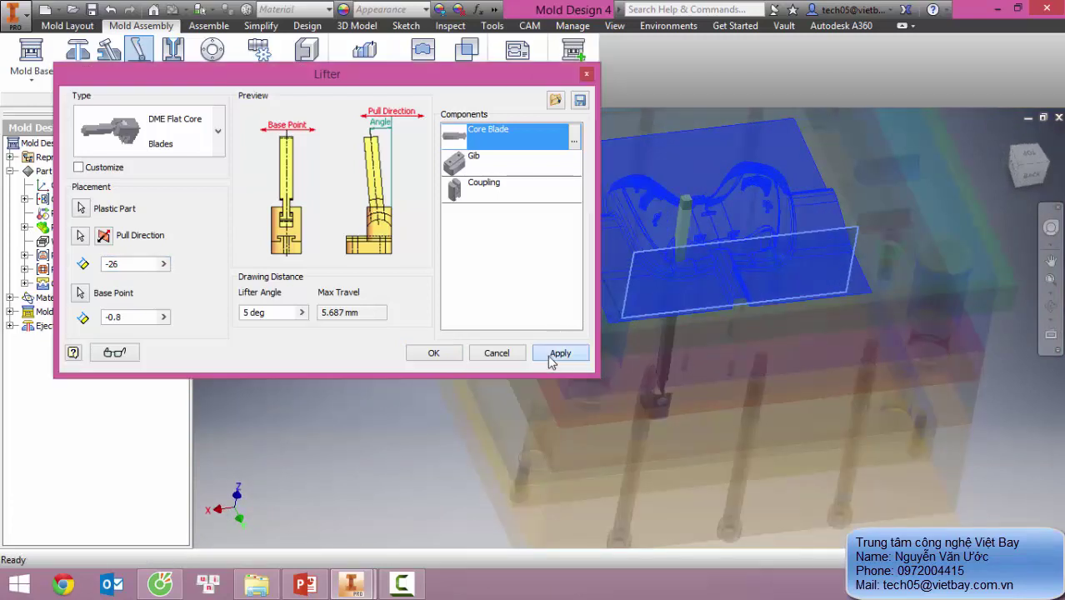
left_click(550, 359)
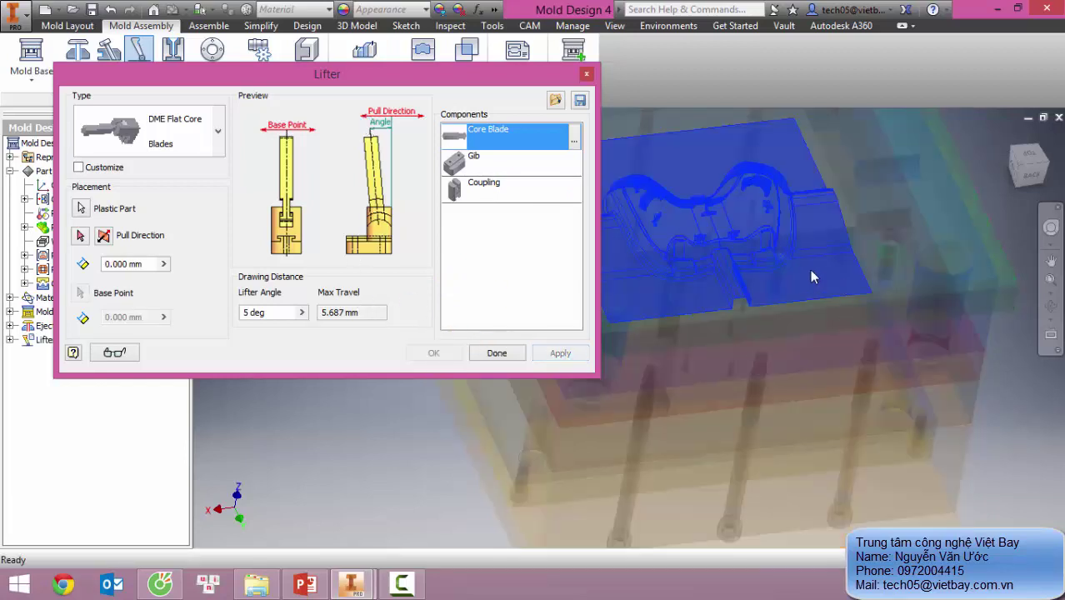
Step: Select the block enclosing the molded shape as the plastic part and its side face at the runner slot as the pull direction
middle_click_drag(797, 280, 853, 380, "shift")
middle_click_drag(381, 411, 504, 423)
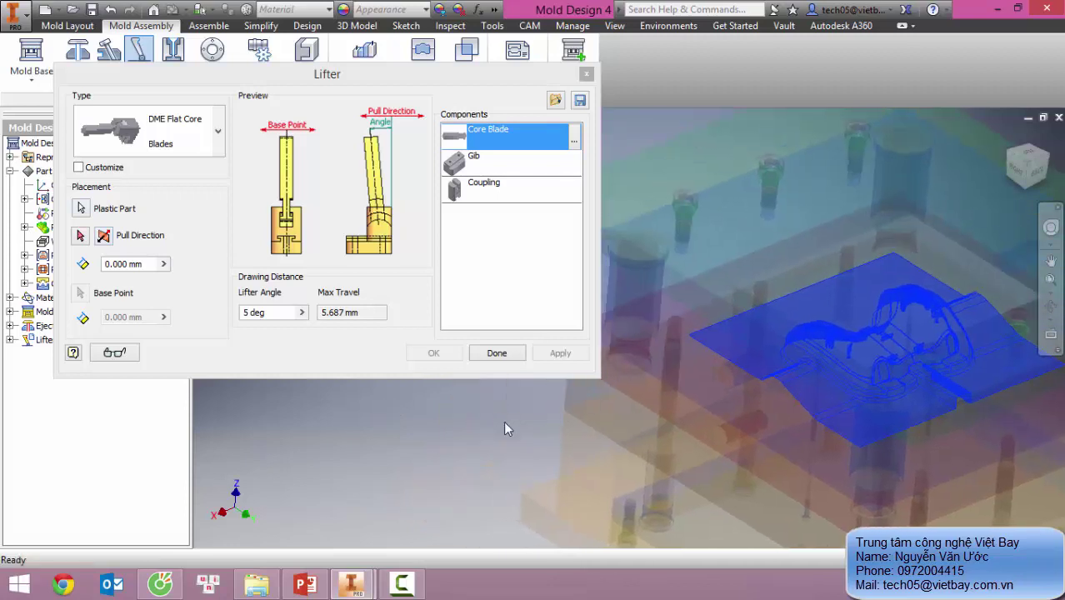
left_click(81, 209)
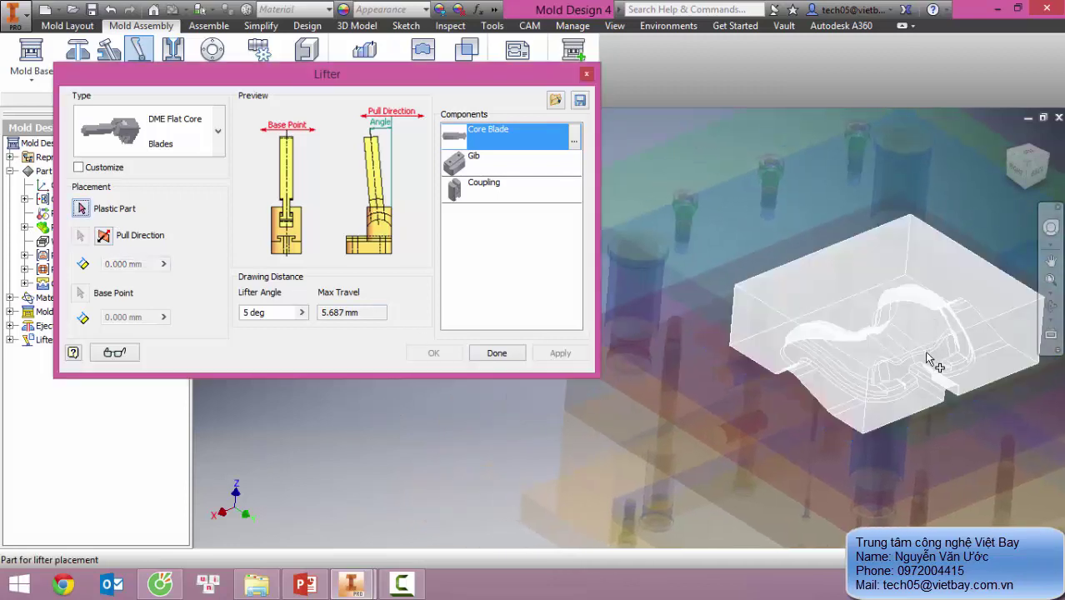
left_click(911, 393)
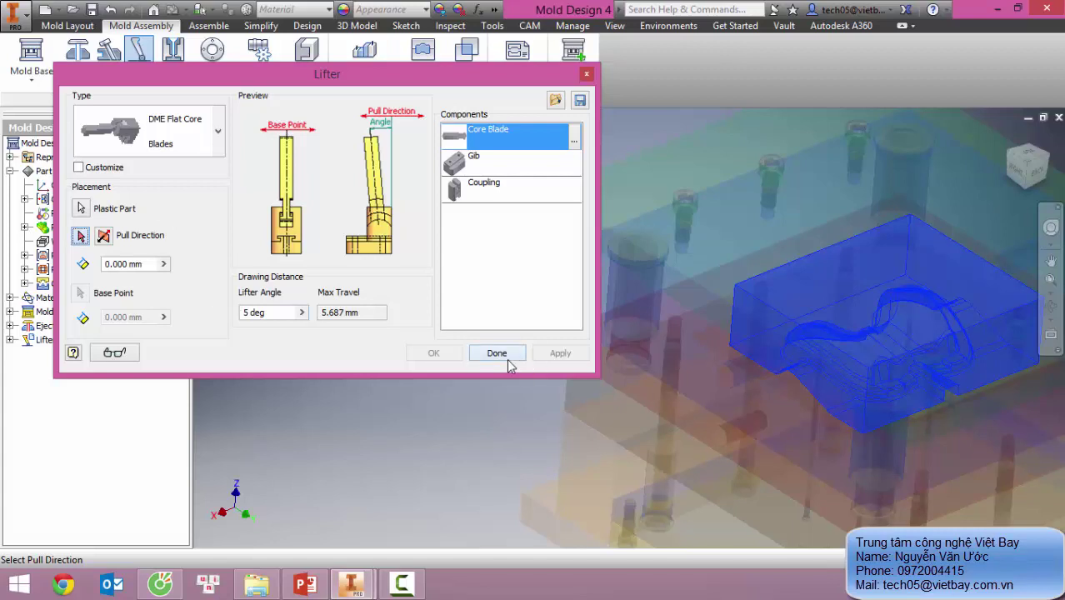
middle_click_drag(956, 362, 844, 358)
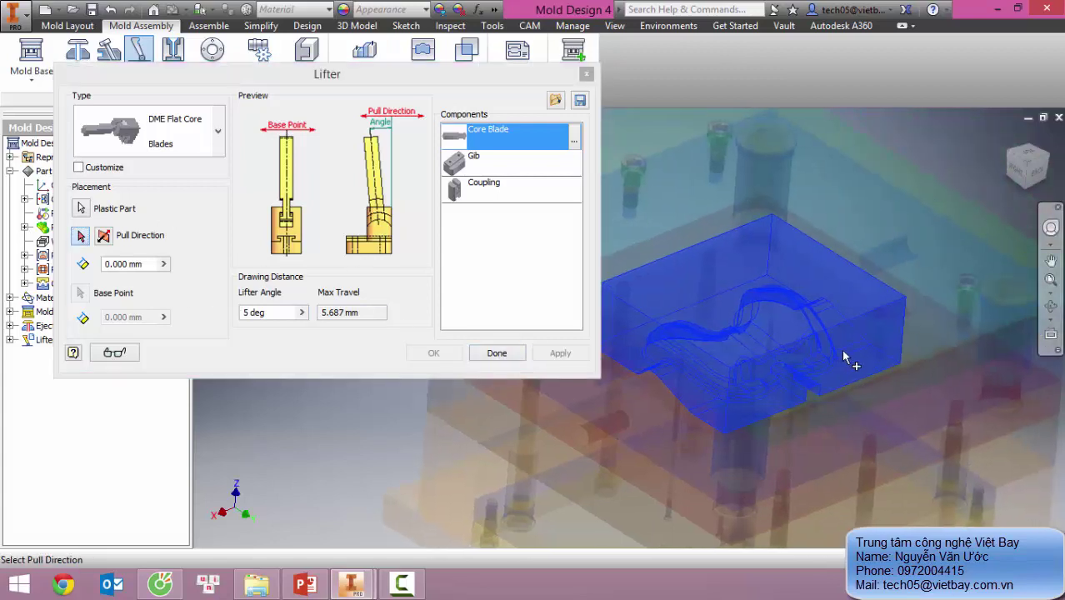
left_click(867, 343)
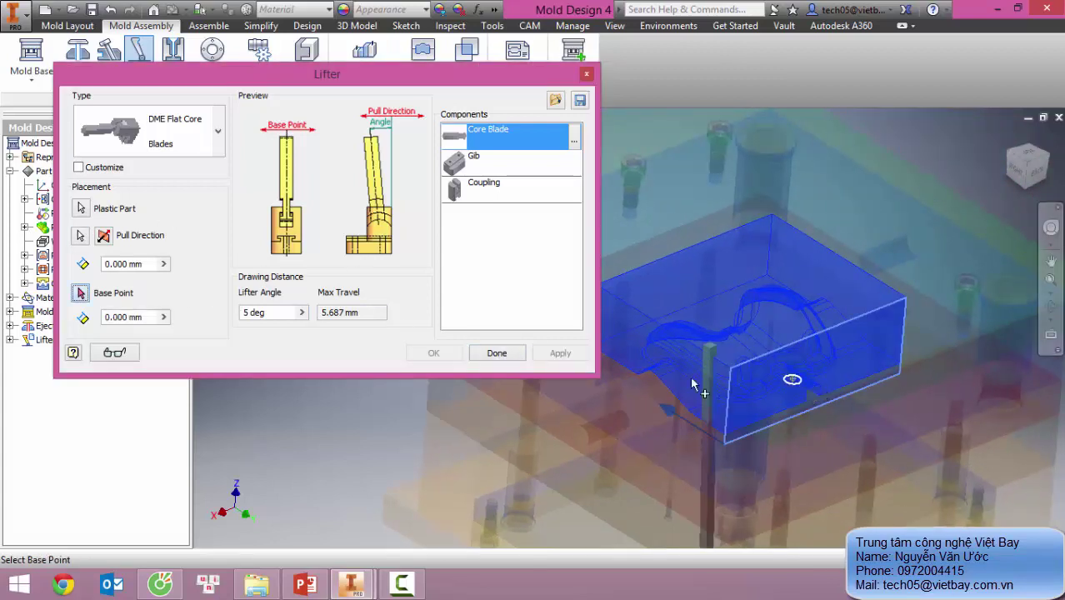
Step: Set the second lifter's base point on the edge beside the part's other small corner opening
middle_click_drag(804, 356, 770, 363, "shift")
scroll(771, 362, "down", 3)
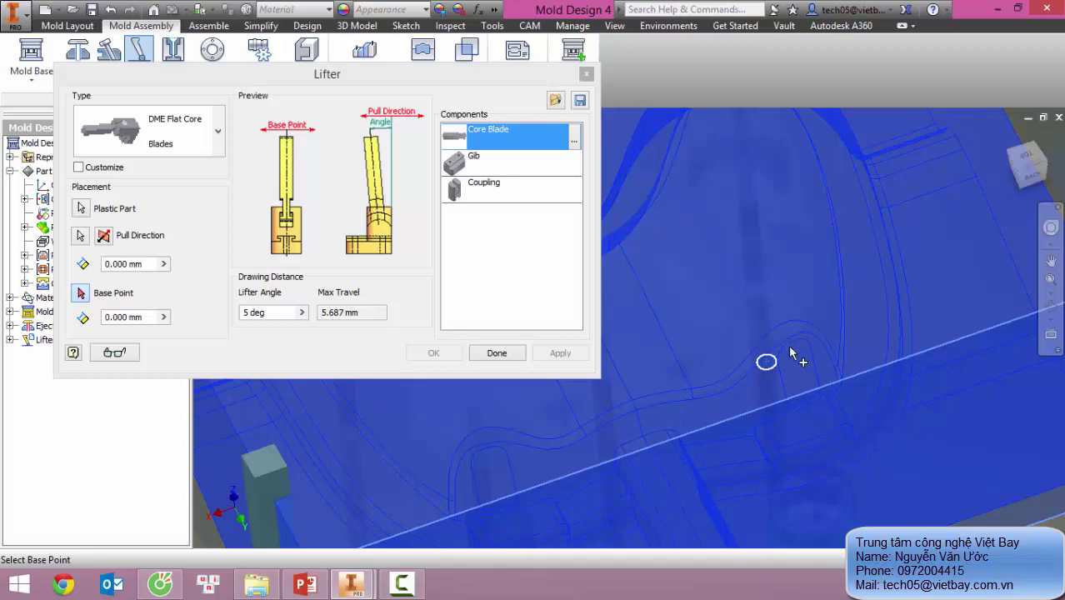
scroll(798, 338, "down", 2)
left_click(785, 315)
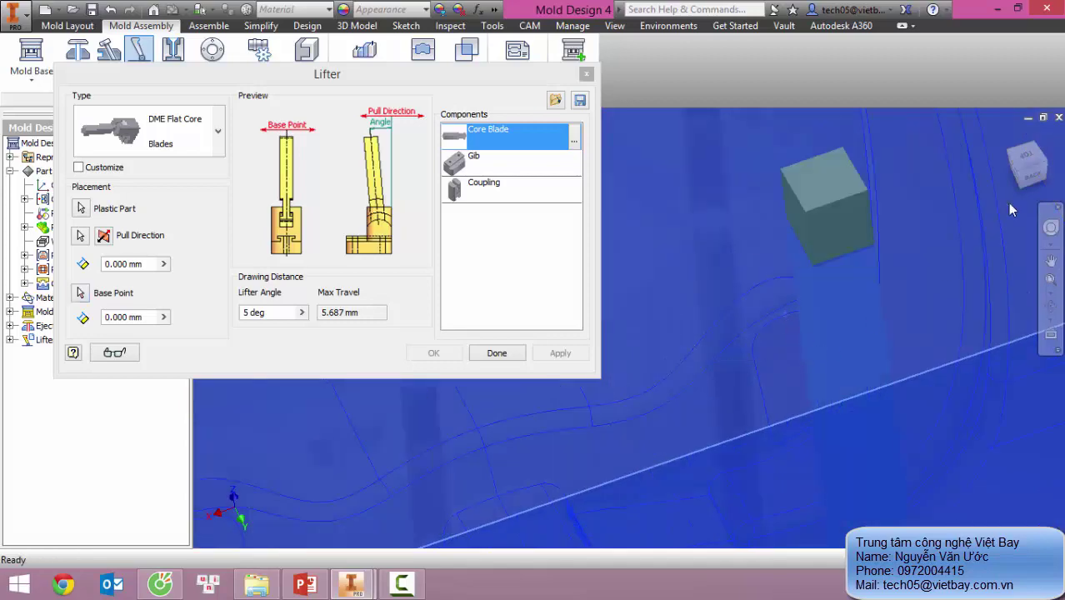
Step: Set the second lifter's pull direction offset to -26 and check it against the opening from above
left_click(1023, 158)
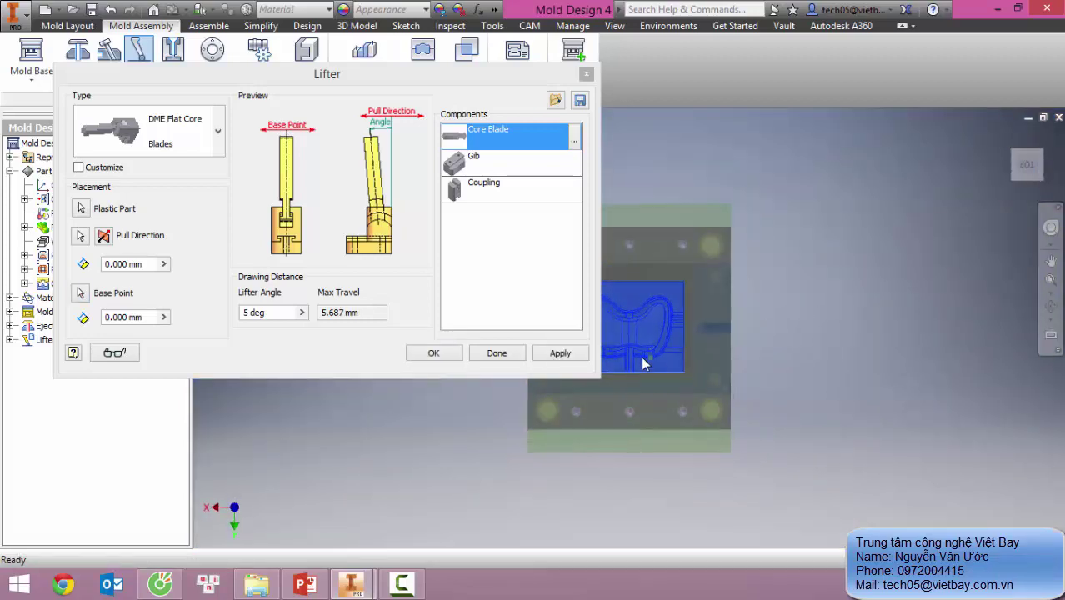
scroll(641, 356, "down", 4)
left_click(154, 265)
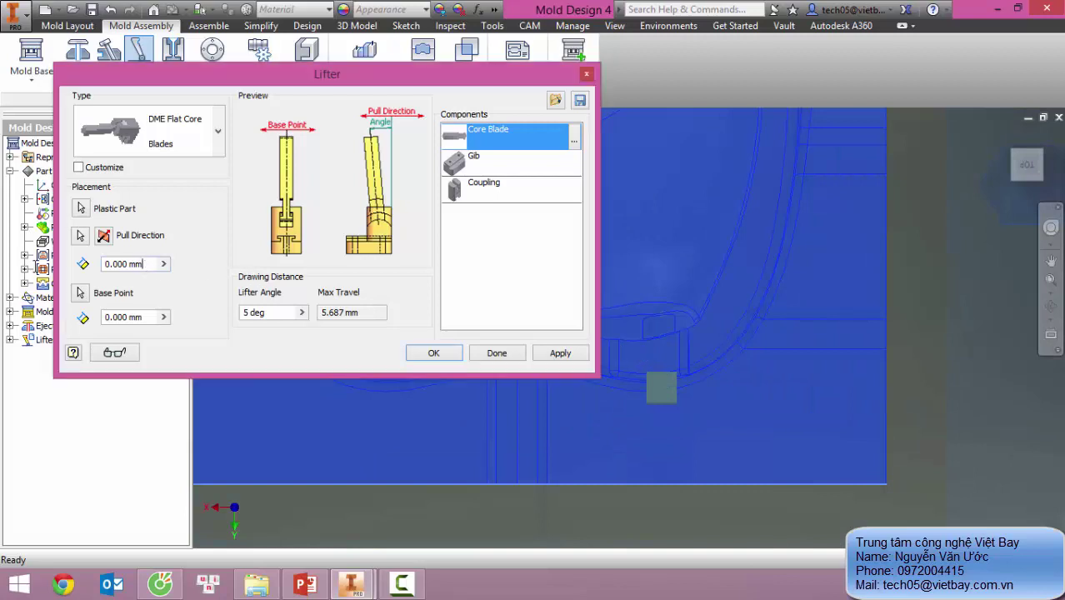
type("-26")
scroll(651, 319, "down", 4)
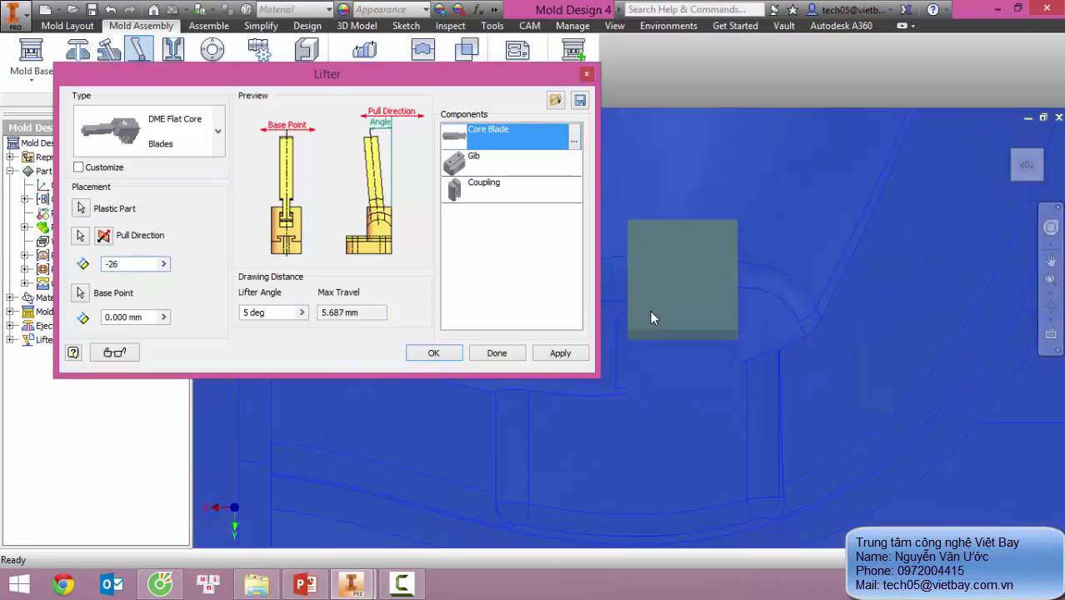
middle_click_drag(649, 310, 698, 311)
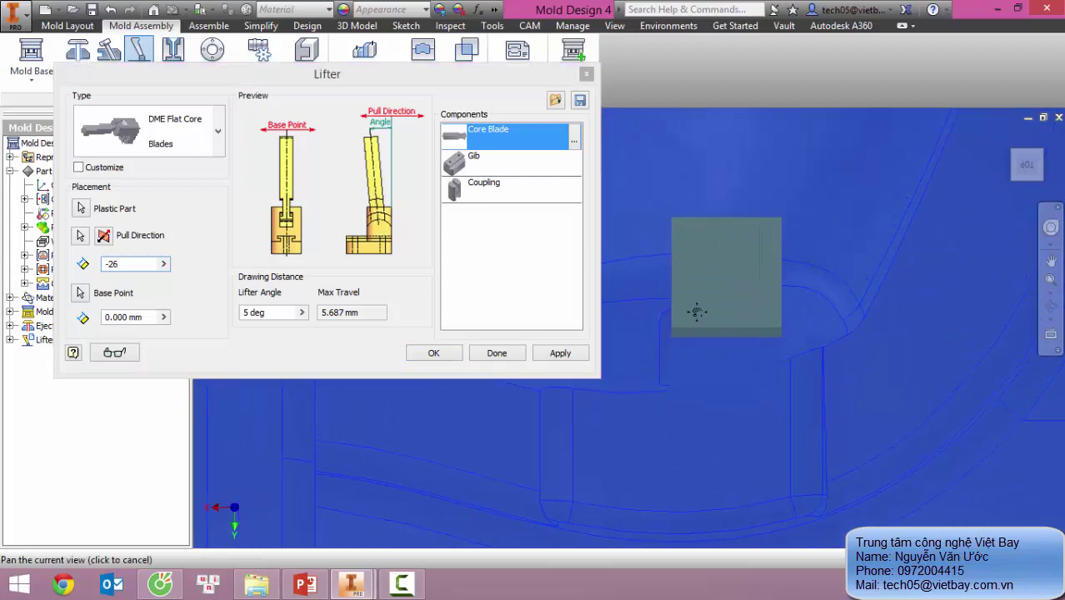
Step: Set the base point offset to -0.8, create the second lifter and finish the lifter command
left_click(142, 317)
type("0")
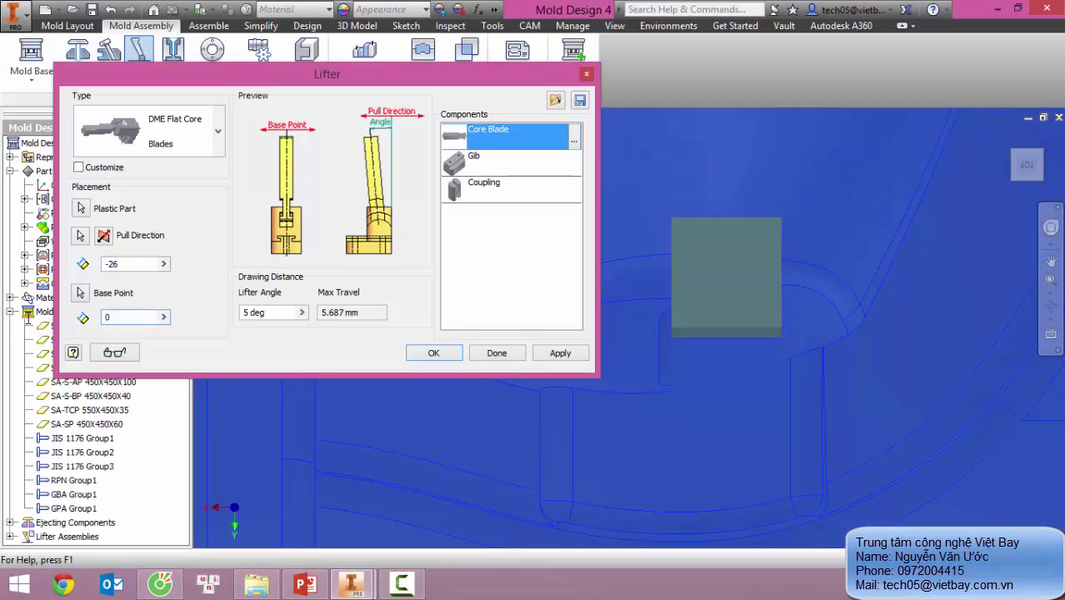
type(".8")
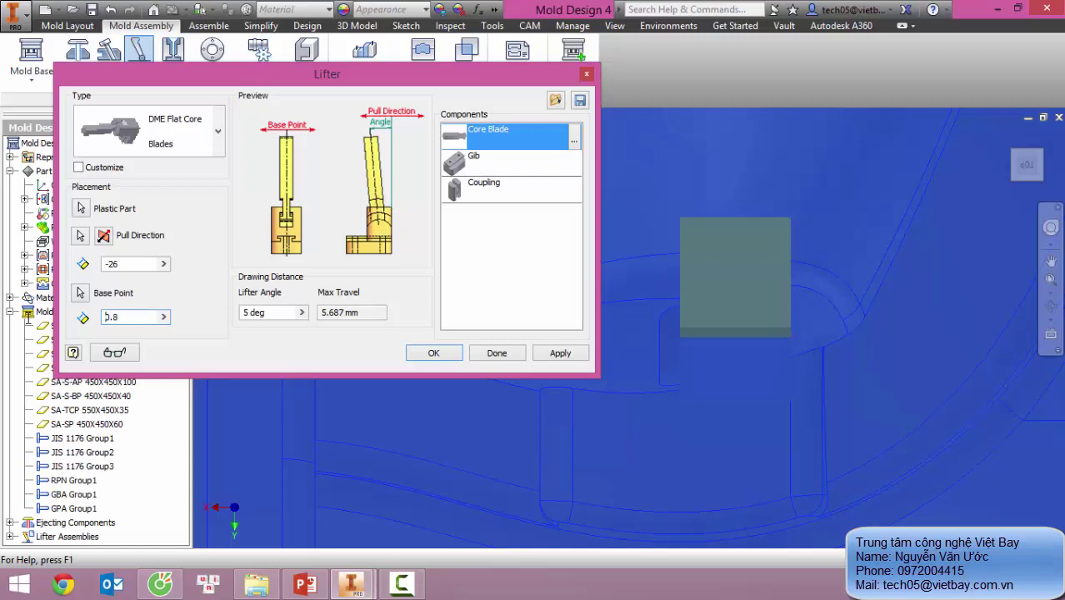
type("-")
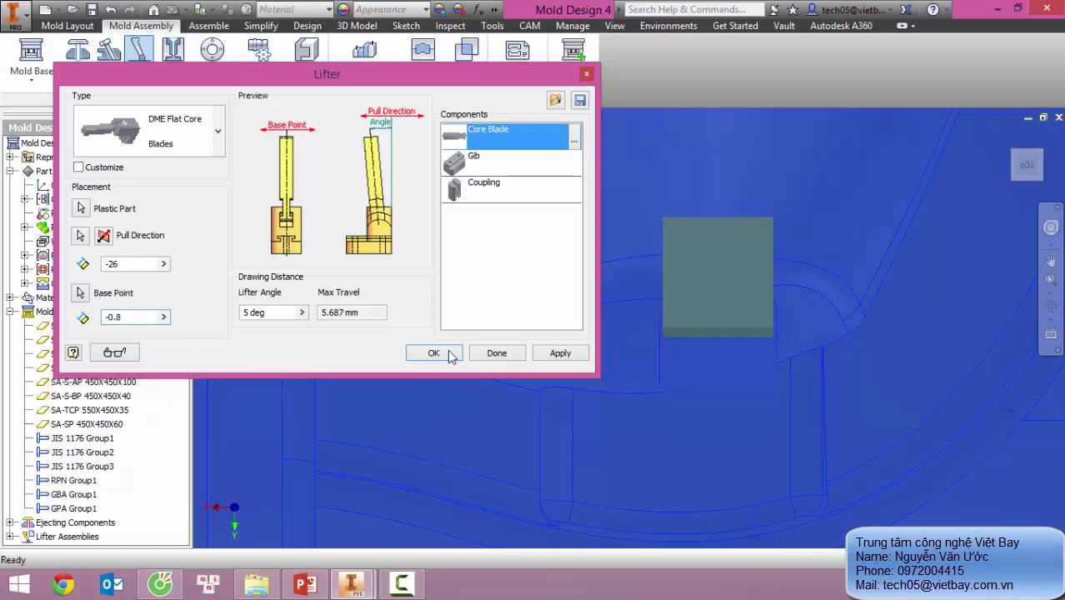
left_click(560, 353)
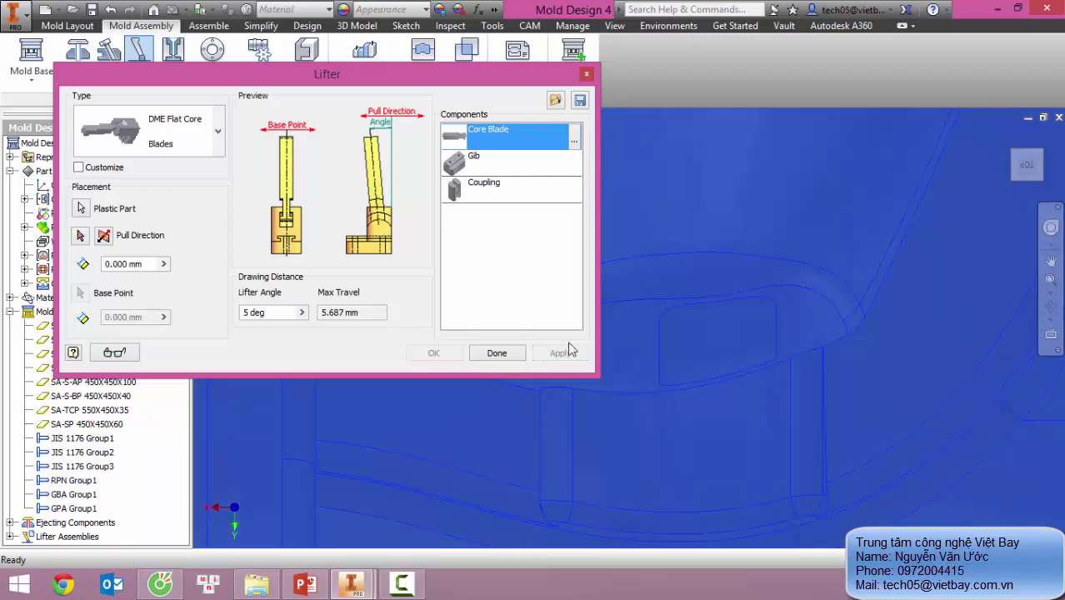
left_click(497, 353)
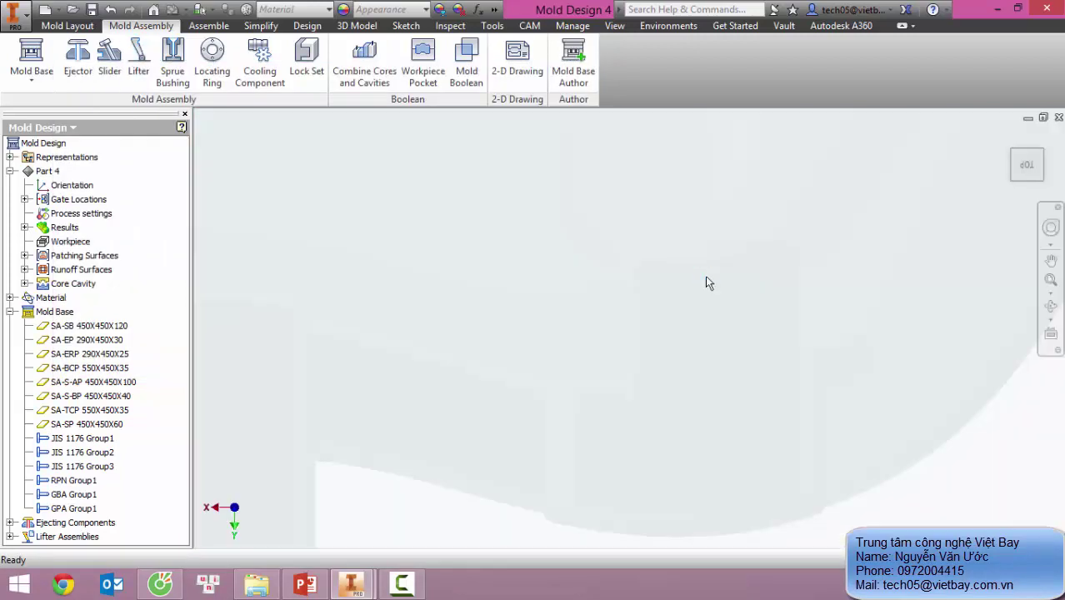
Step: Start a DME AGK sprue bushing with linear placement and reference it to two adjacent edges of the top clamping plate
scroll(730, 271, "down", 5)
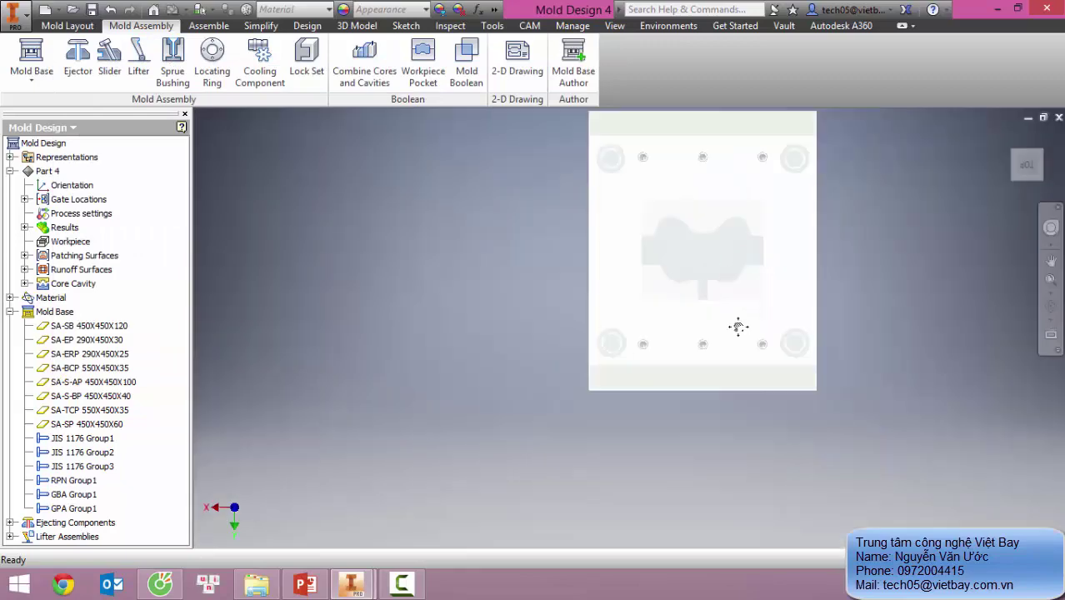
middle_click_drag(738, 326, 863, 308, "shift")
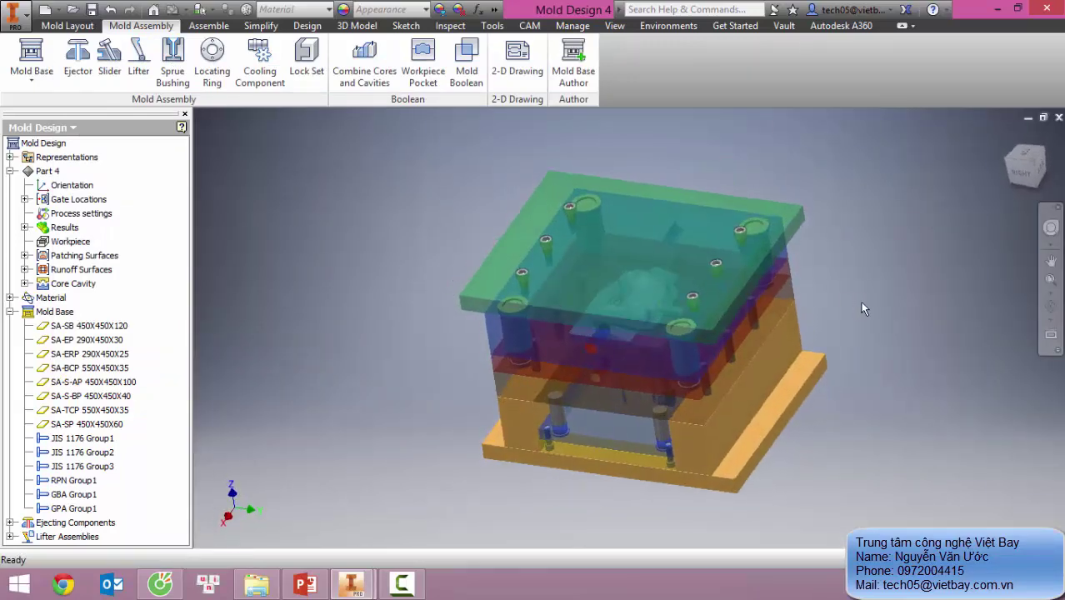
scroll(660, 289, "up", 5)
mouse_move(662, 300)
middle_mouse_down("shift")
mouse_move(697, 307)
mouse_move(663, 296)
middle_mouse_up("shift")
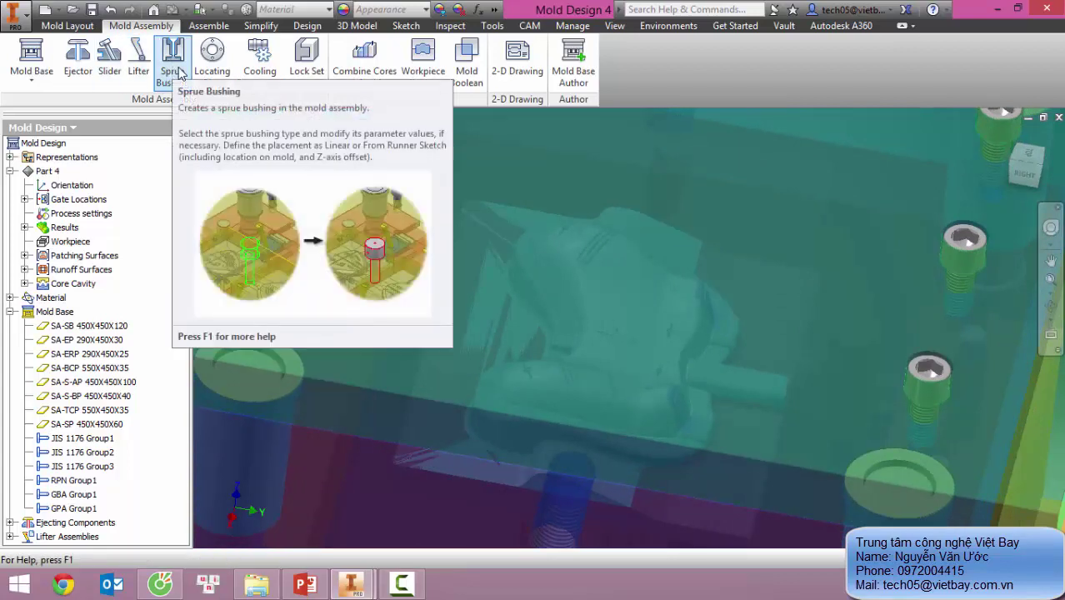
left_click(173, 74)
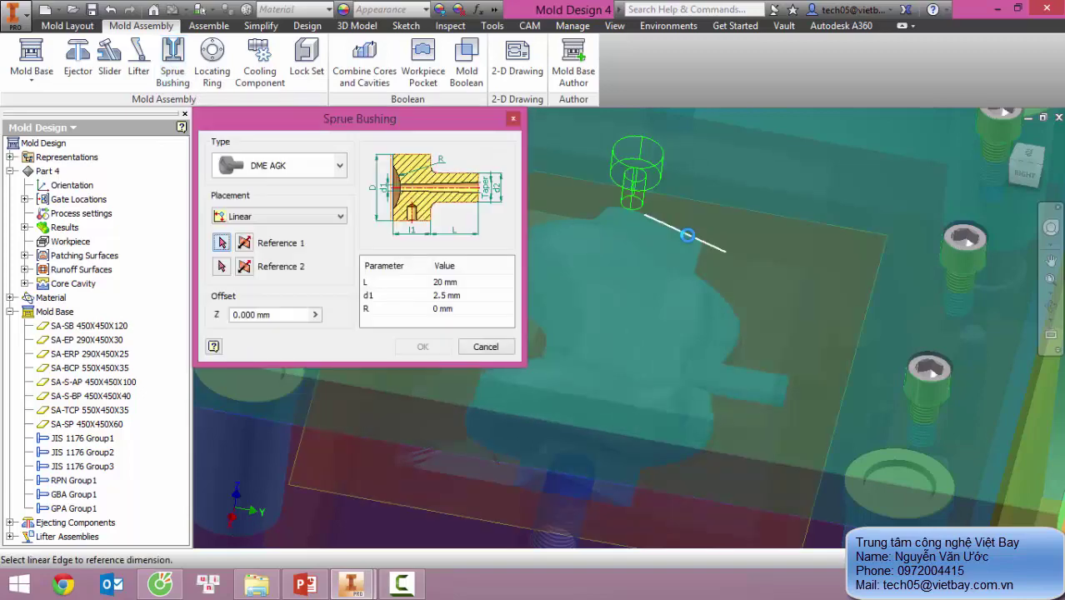
scroll(735, 279, "up", 4)
middle_click_drag(722, 279, 771, 310, "shift")
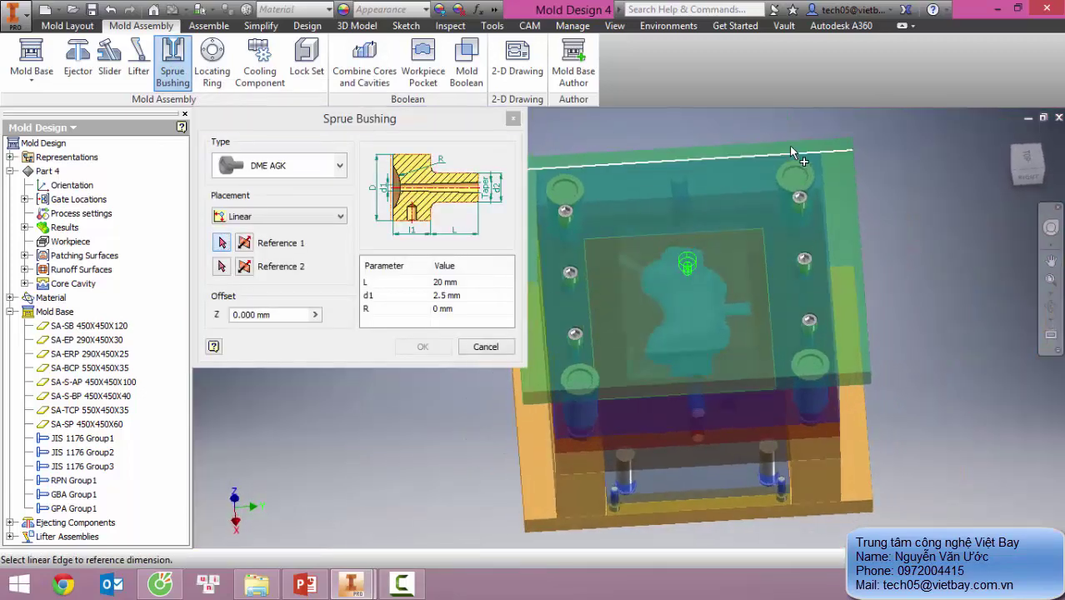
left_click(795, 143)
left_click(857, 176)
left_click(866, 250)
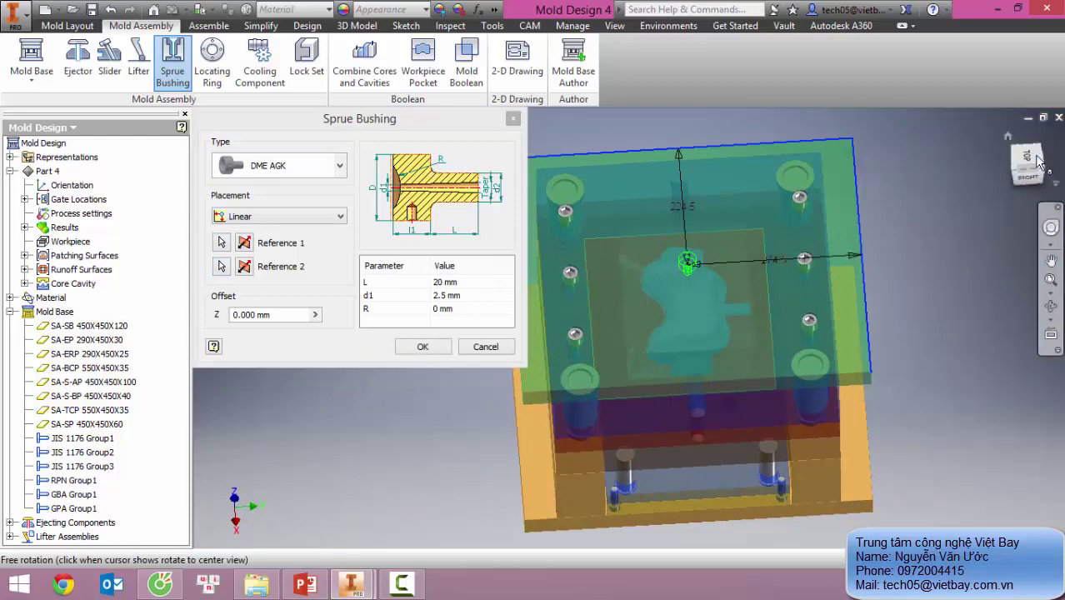
Step: Set the sprue bushing's distance from the plate edge on the runner side to 190 mm
left_click(1027, 154)
scroll(632, 293, "down", 3)
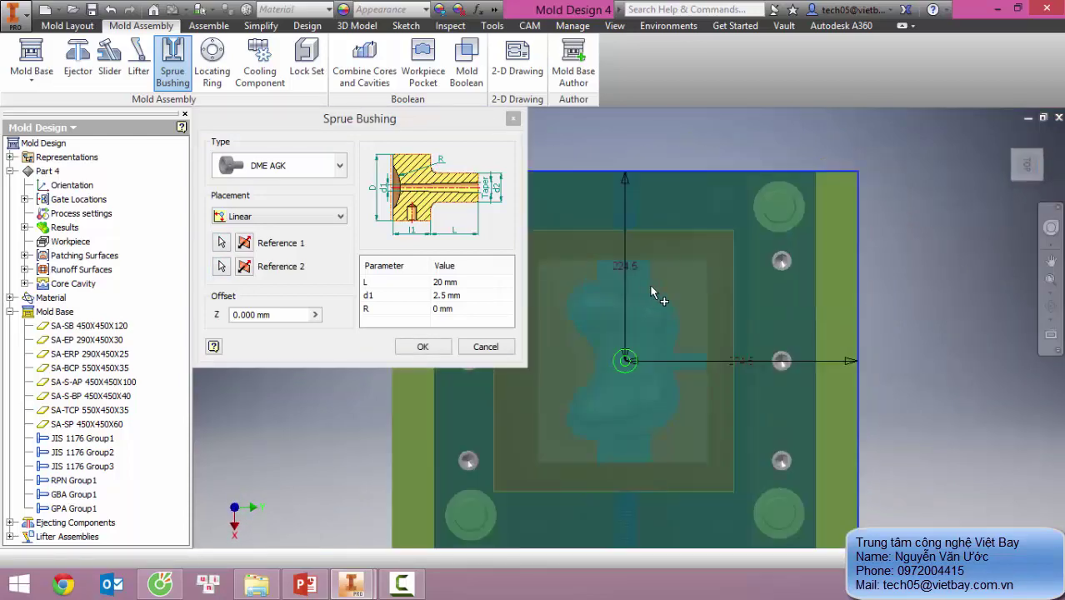
left_click(732, 403)
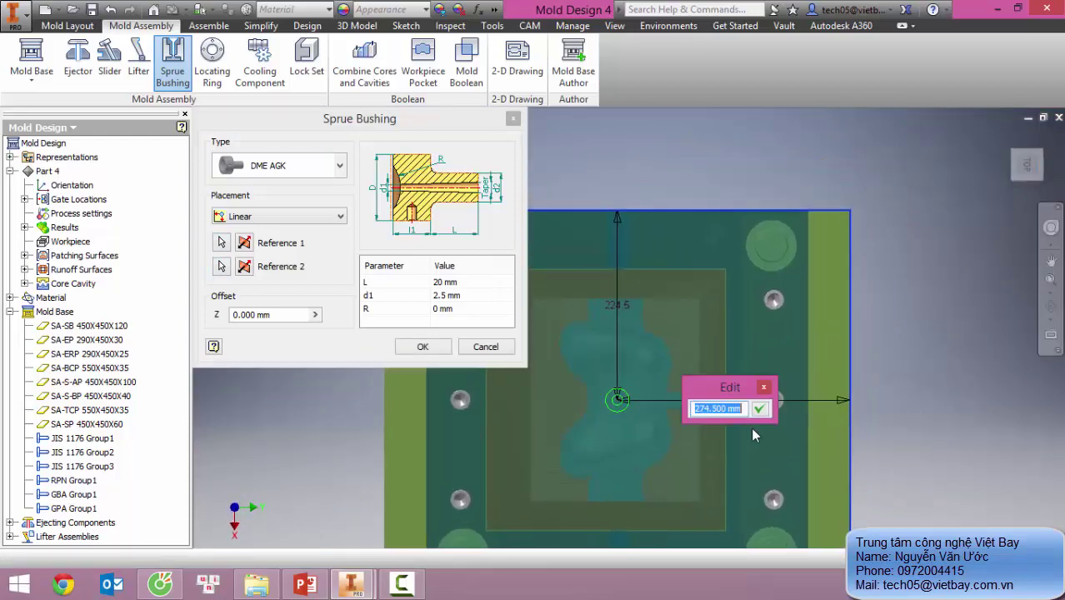
type("190")
left_click(758, 411)
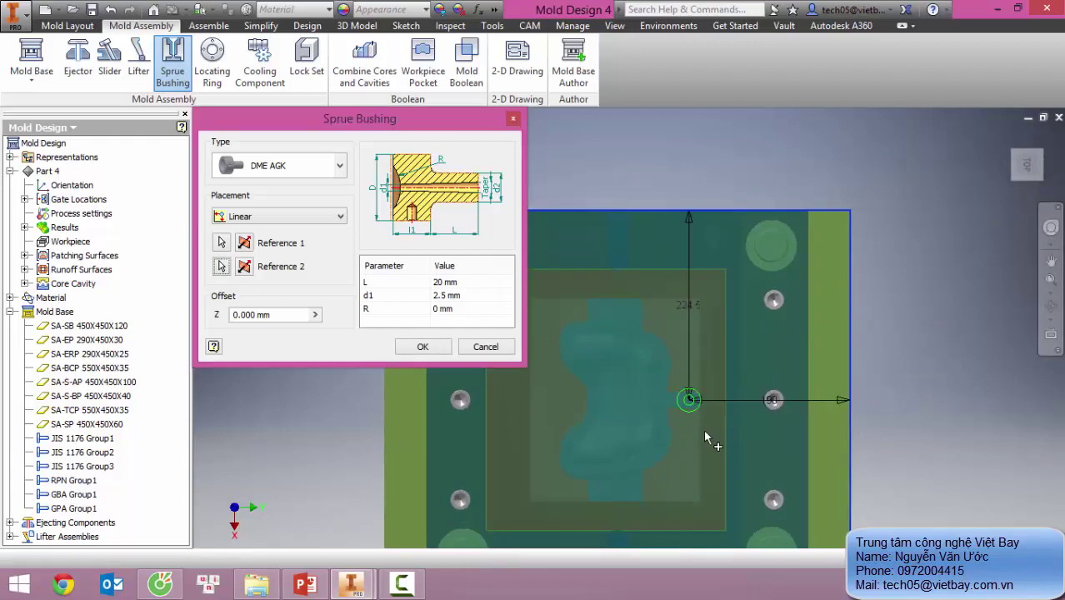
Step: Check the bushing over the runner end, try a distance of 185 mm from the plate edge and restore 190 mm
scroll(696, 413, "down", 3)
scroll(686, 397, "down", 3)
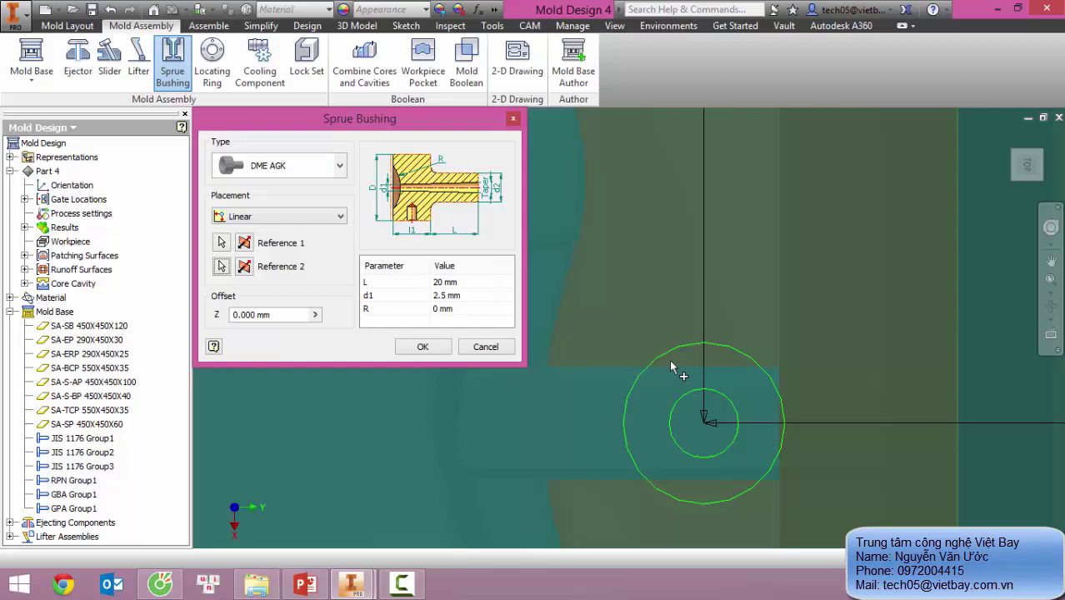
scroll(669, 360, "up", 2)
middle_click_drag(646, 350, 655, 361)
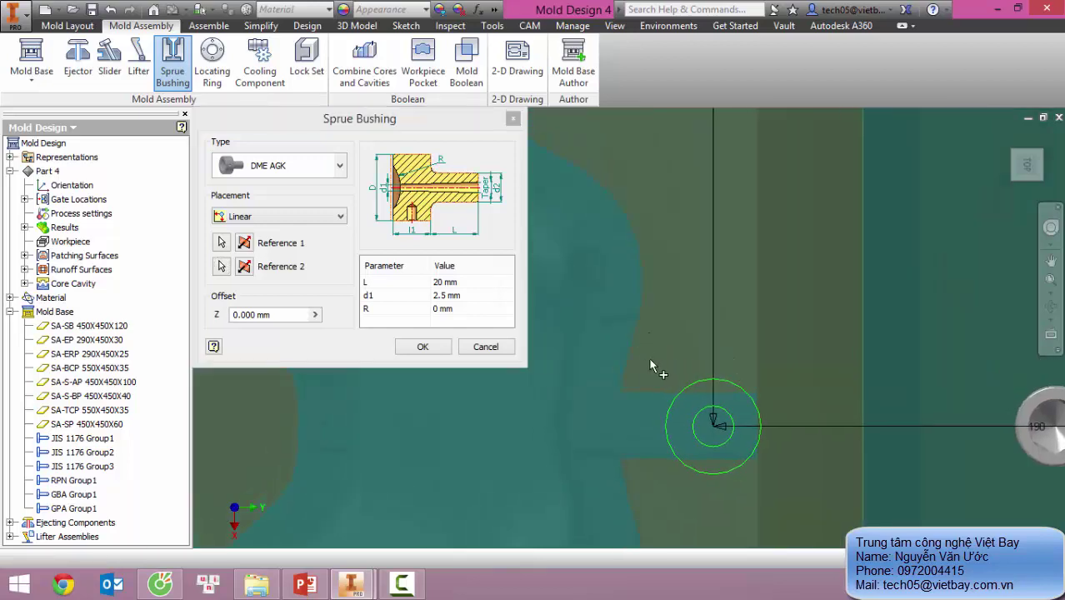
scroll(645, 357, "up", 2)
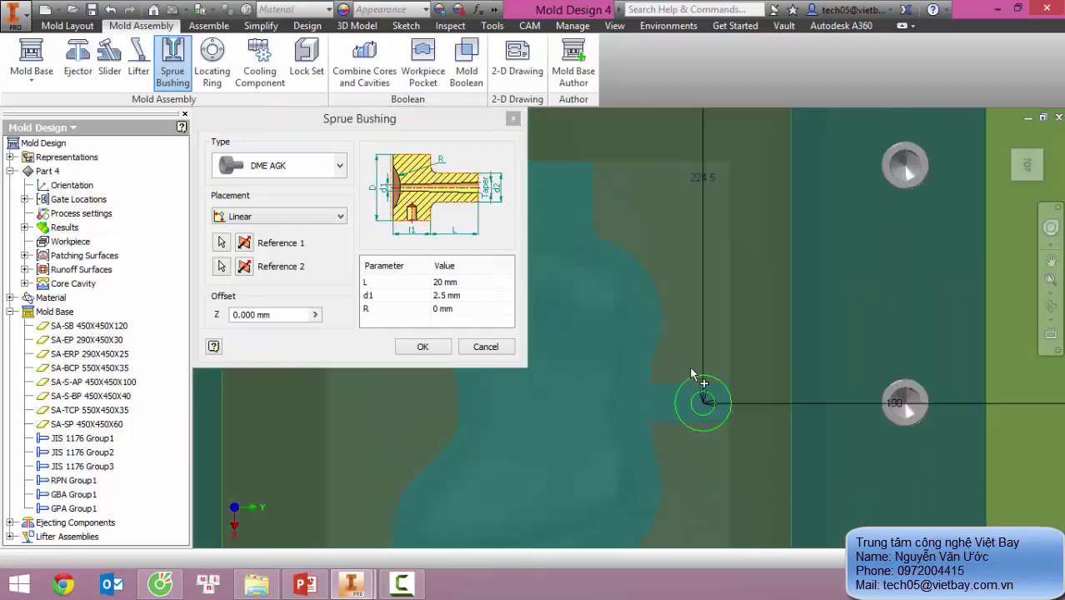
left_click(900, 403)
type("185")
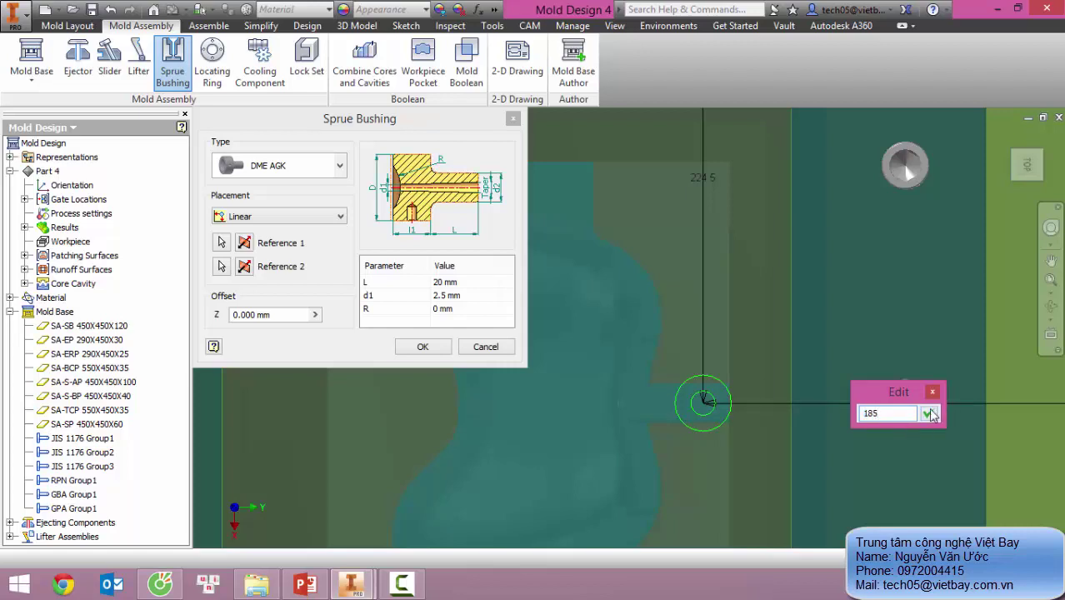
left_click(928, 414)
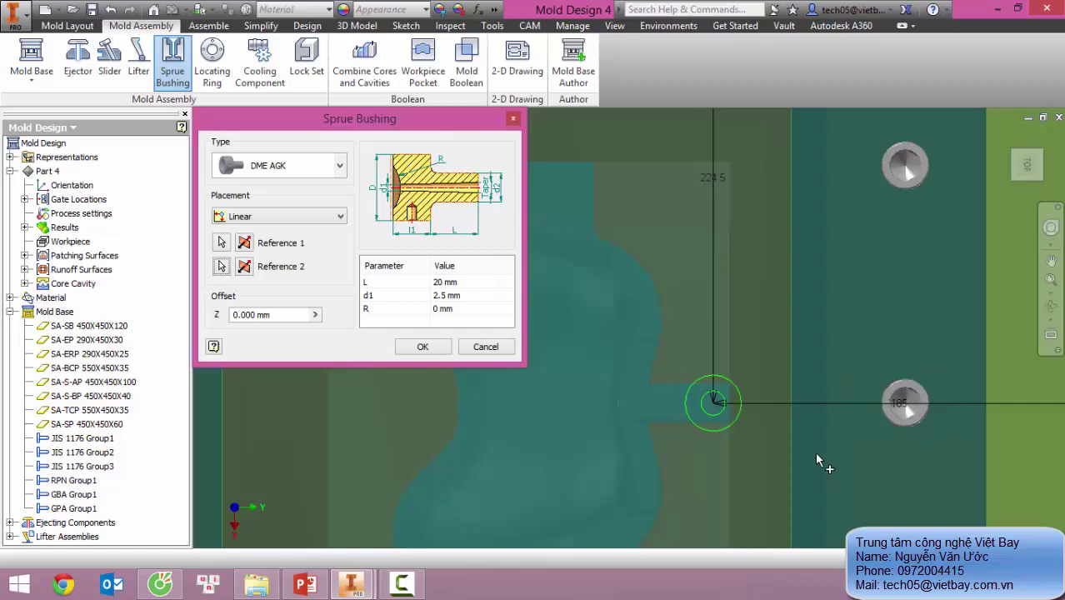
left_click(902, 406)
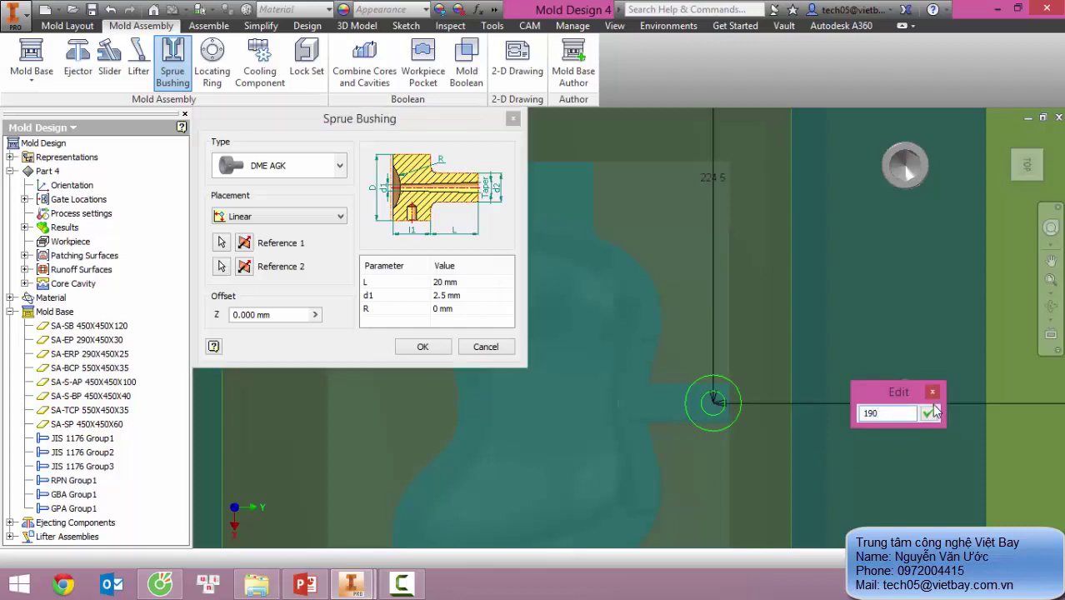
left_click(928, 413)
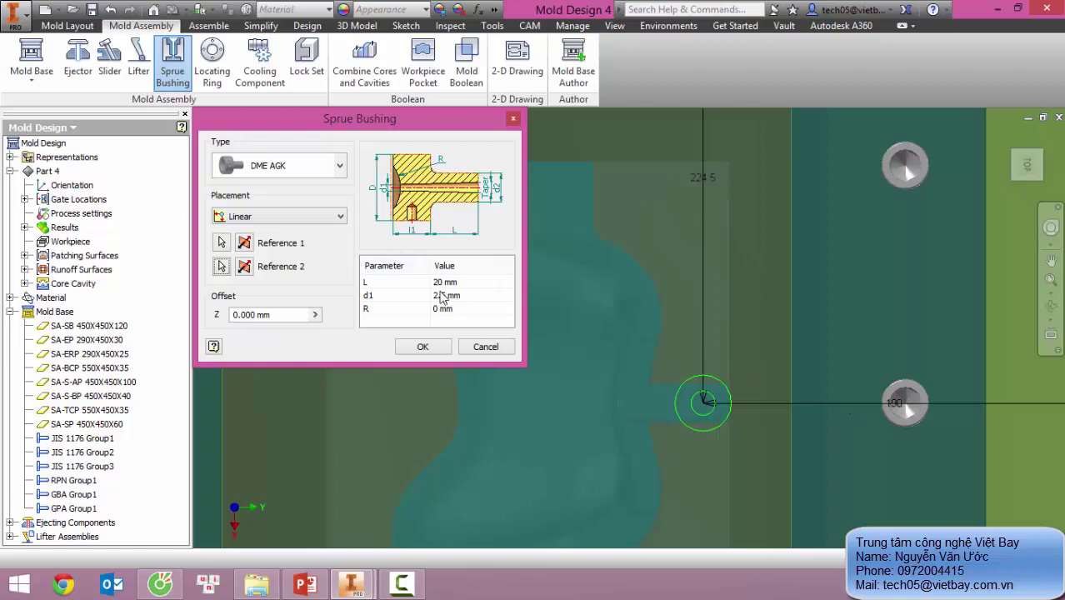
Step: Review the d1 and L sizes available for the DME AGK sprue bushing
left_click(472, 297)
left_click(473, 297)
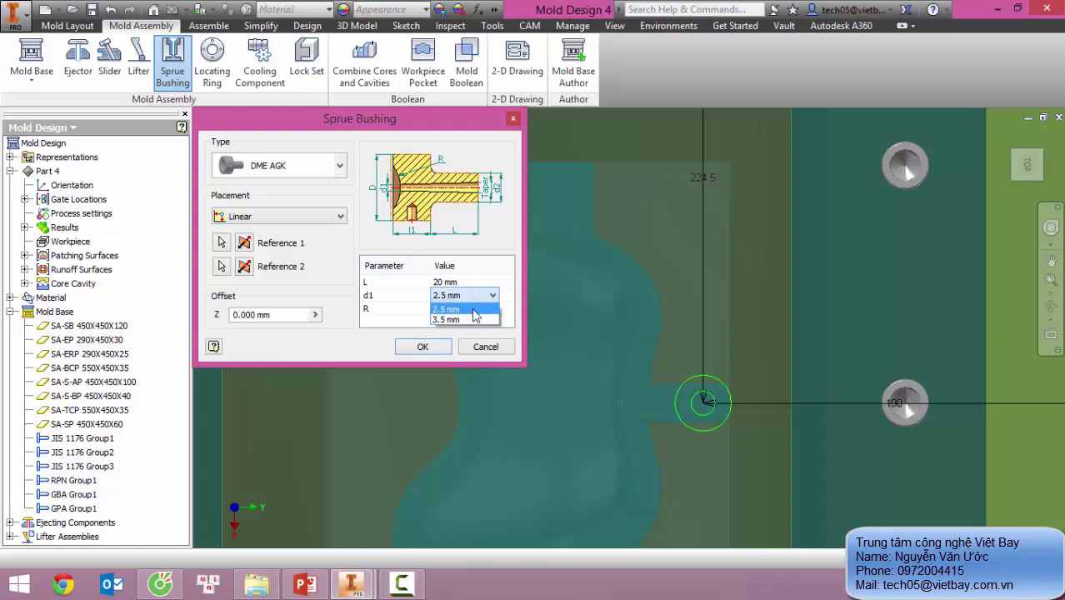
left_click(474, 310)
left_click(473, 283)
left_click(473, 283)
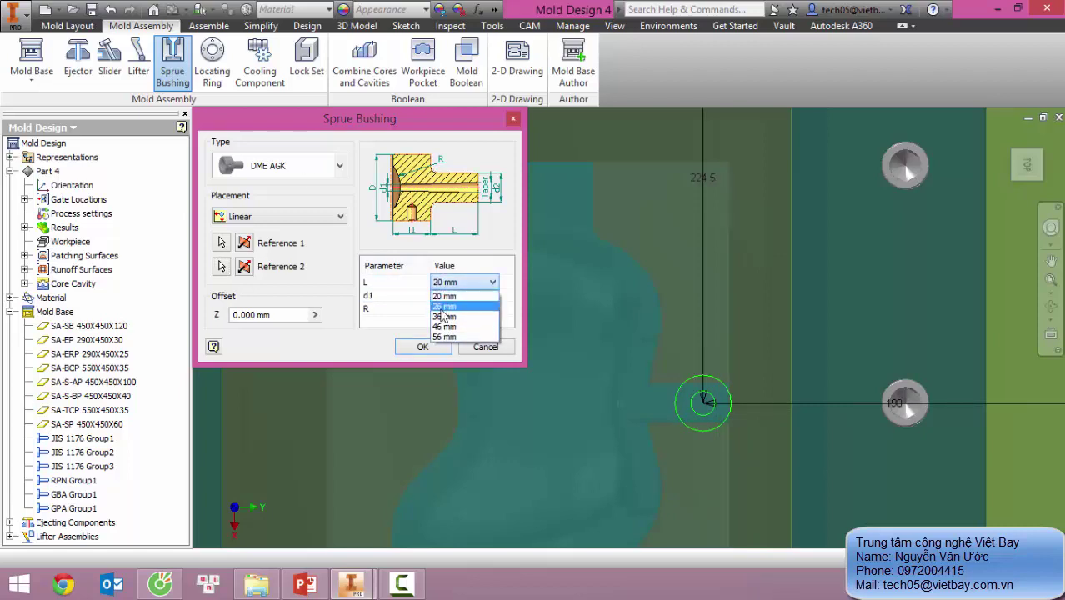
left_click(399, 304)
Step: Try a DME AGN sprue bushing with d1 3.5 mm and L 76 mm, and check its reach toward the runner from the right side
left_click(337, 170)
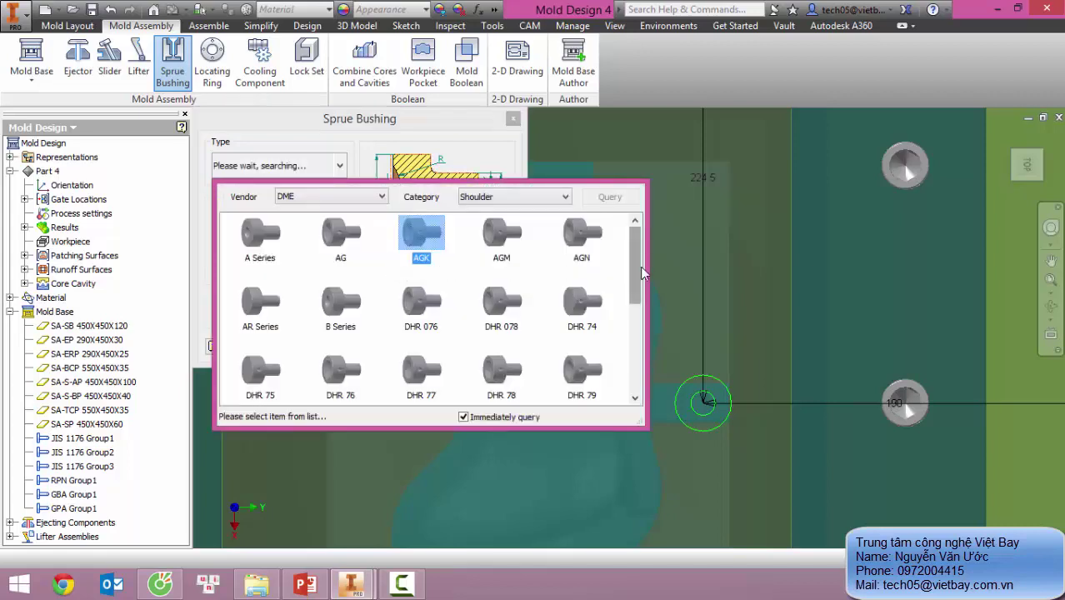
scroll(641, 276, "down", 1)
double_click(582, 230)
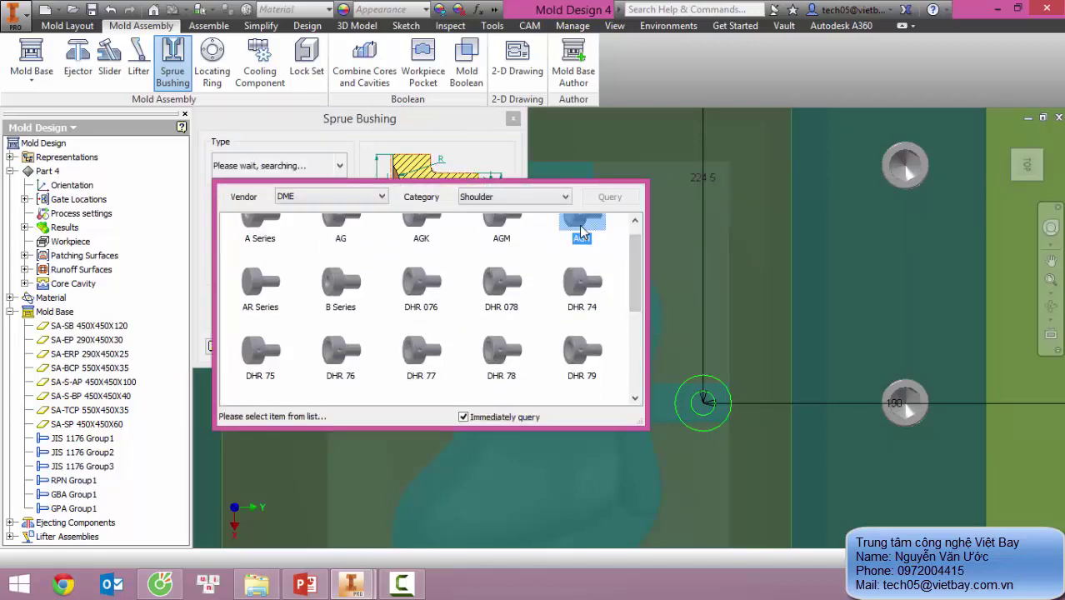
left_click(488, 295)
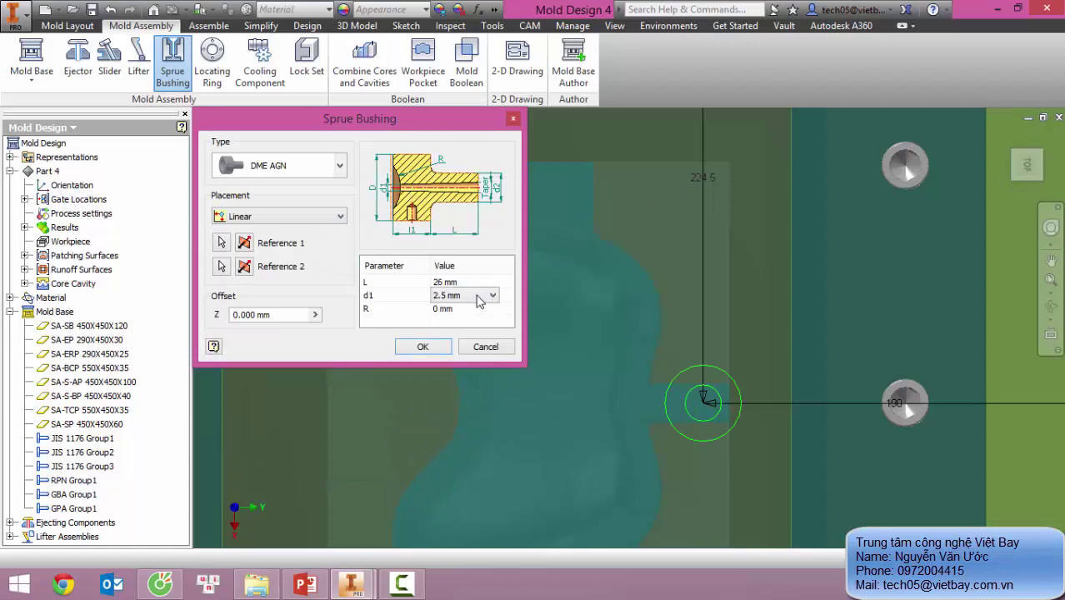
left_click(493, 295)
left_click(477, 320)
left_click(480, 284)
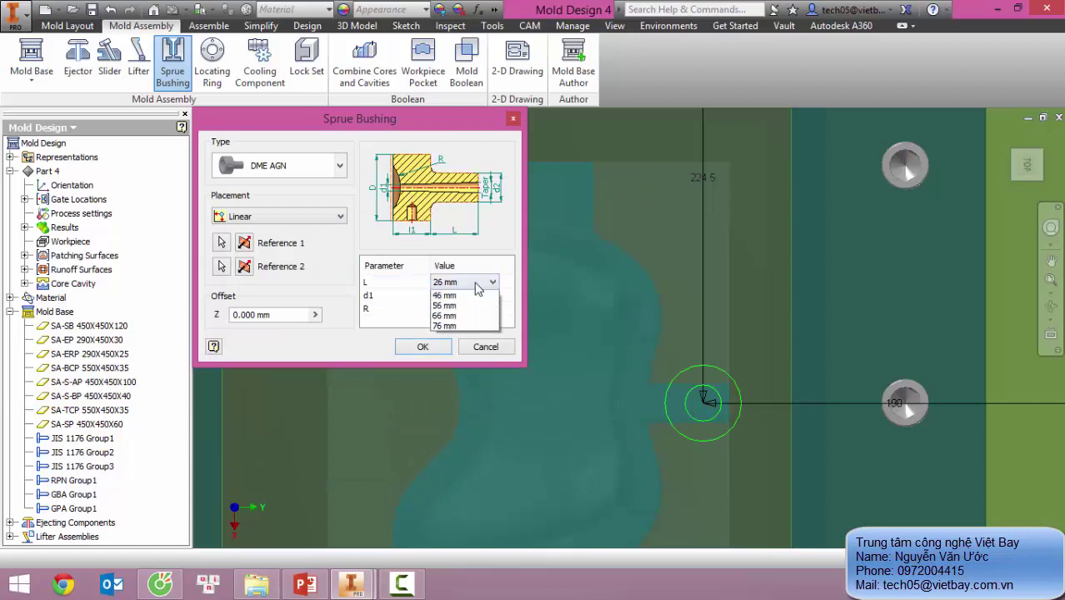
left_click(493, 282)
left_click(457, 347)
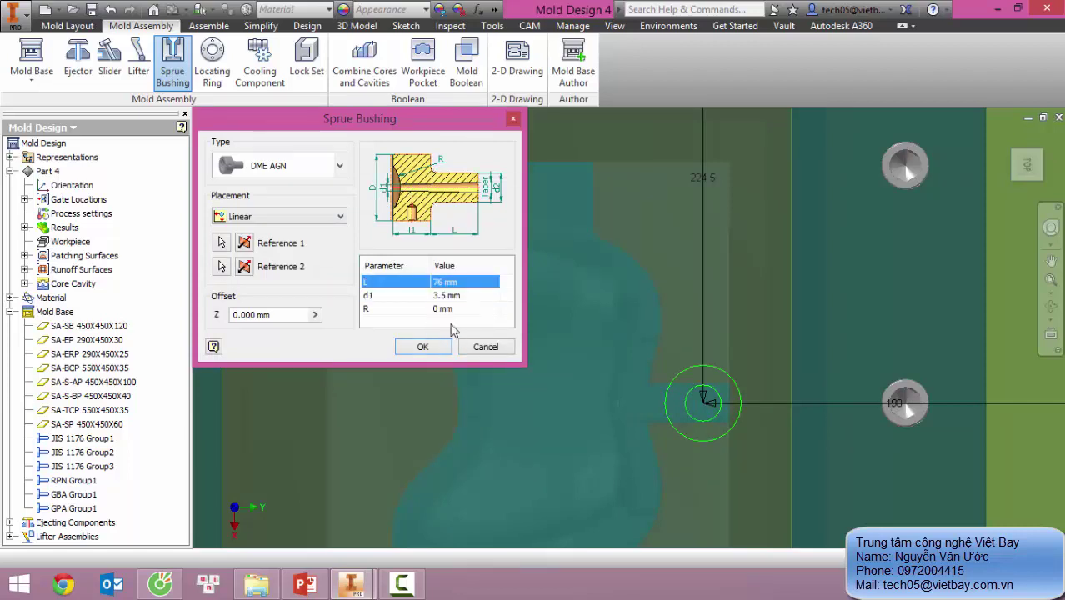
middle_click_drag(701, 305, 1032, 215, "shift")
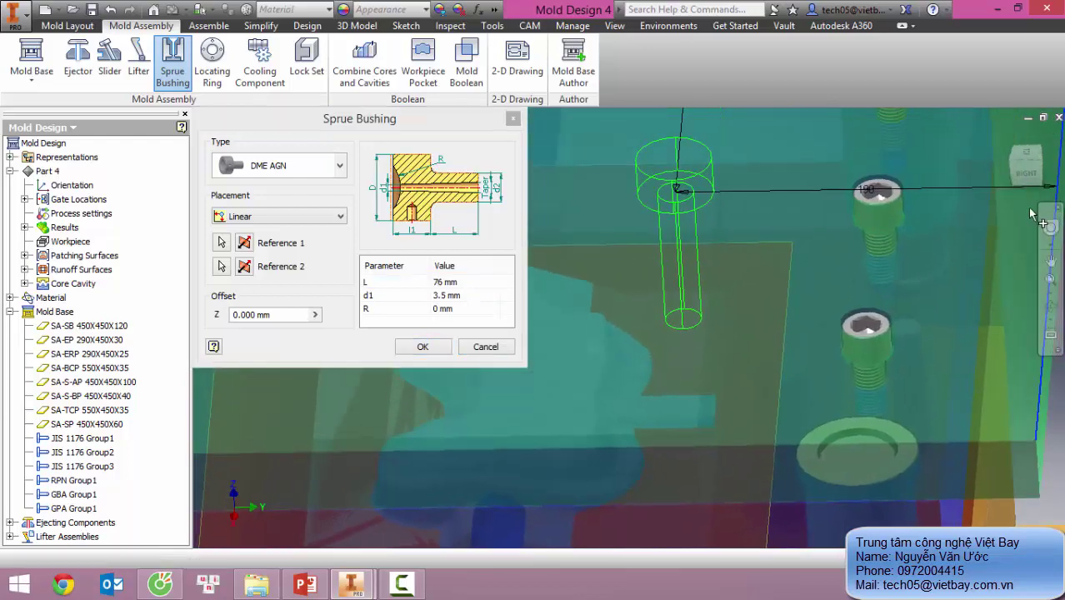
left_click(1027, 165)
scroll(676, 246, "up", 3)
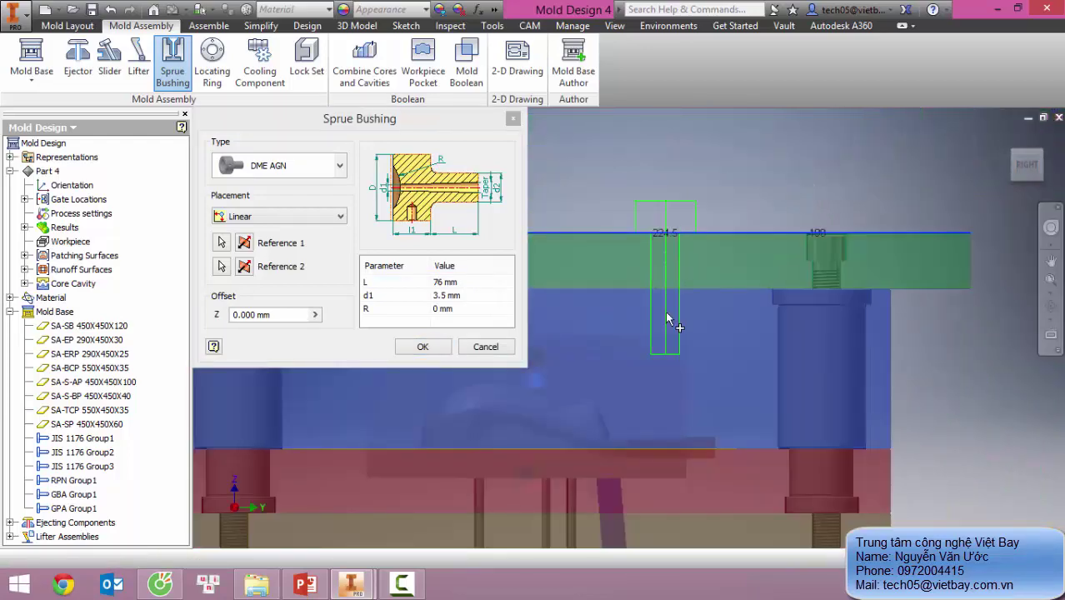
scroll(670, 312, "up", 2)
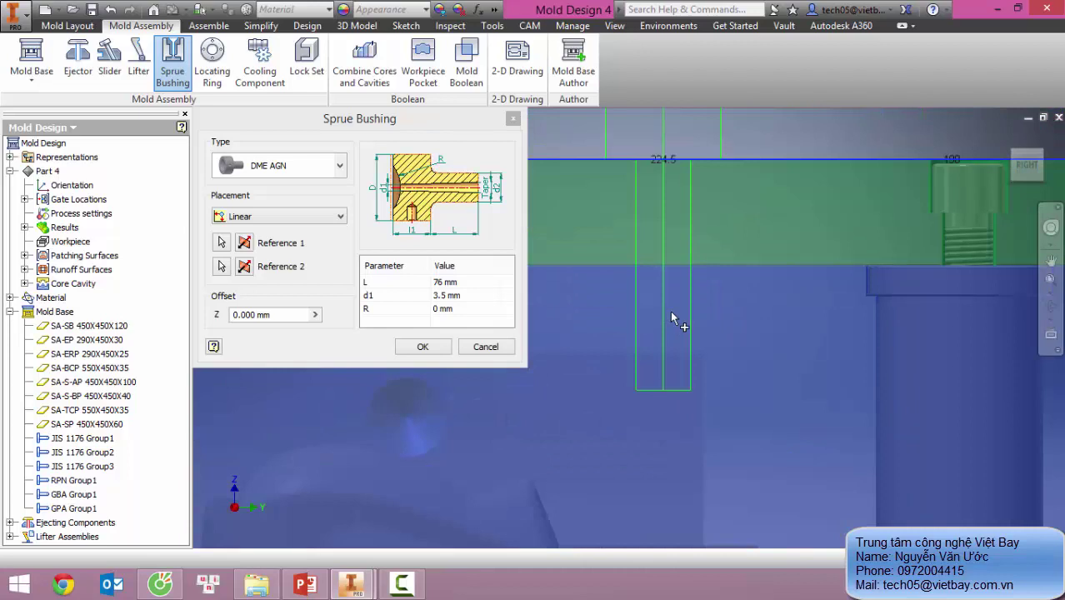
Step: Try the DME AR Series sprue bushing and look at its length parameters
left_click(339, 166)
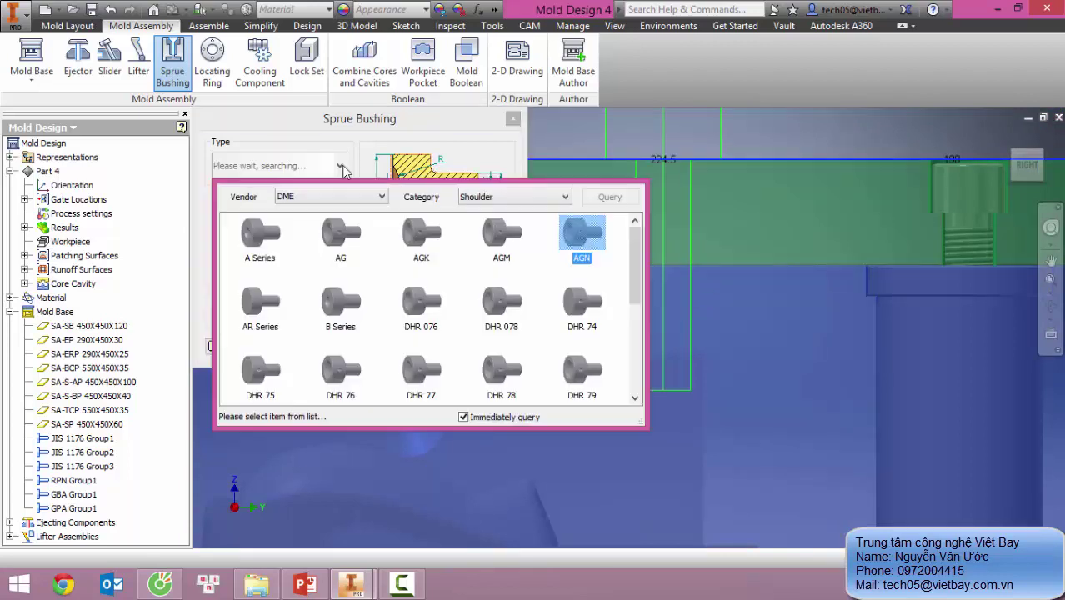
left_click(355, 311)
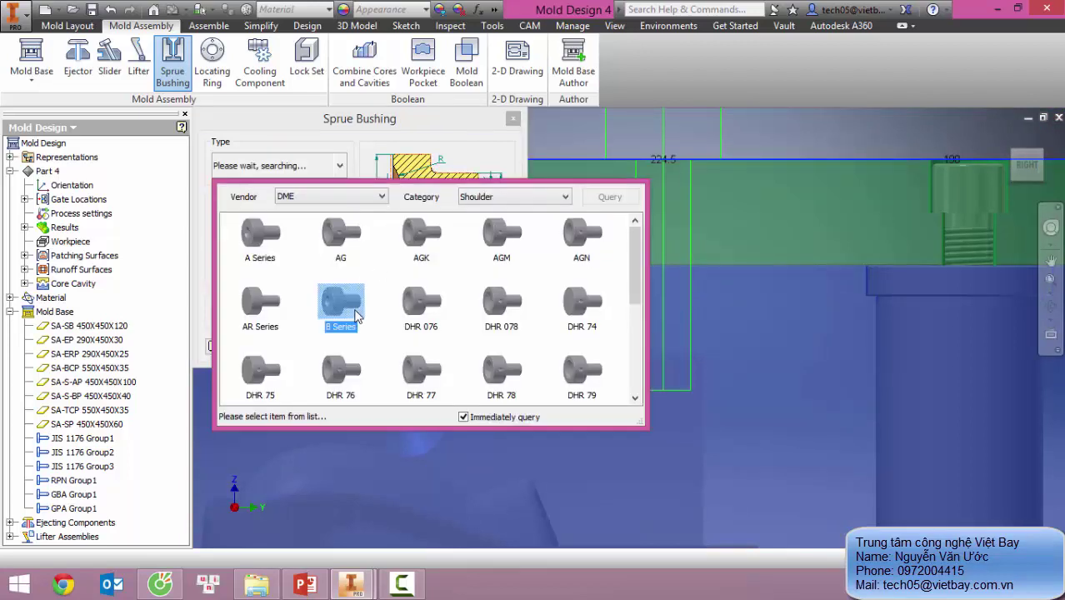
left_click(267, 313)
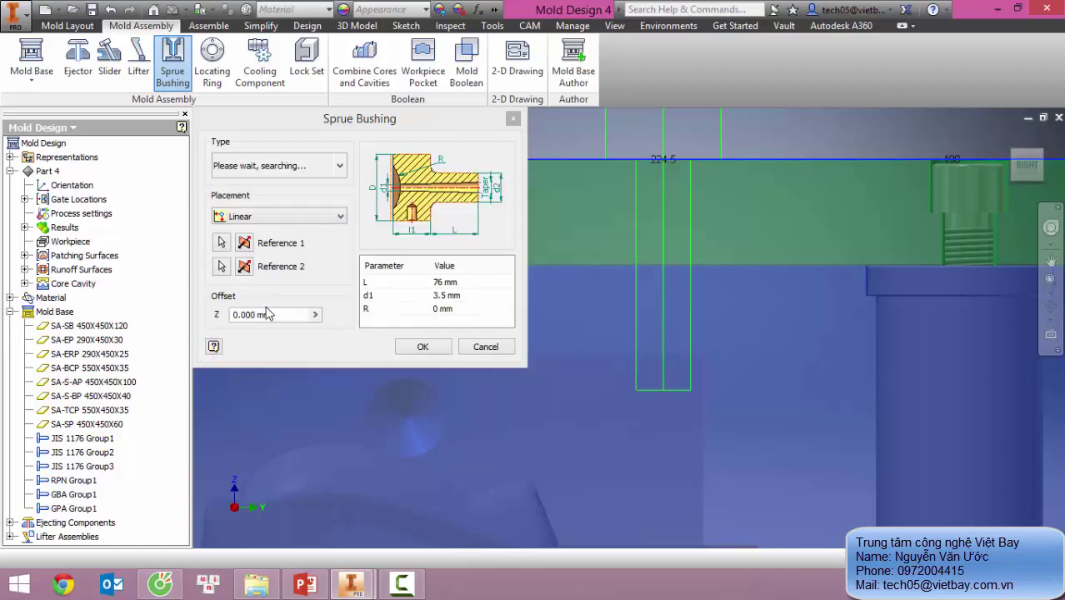
left_click(476, 296)
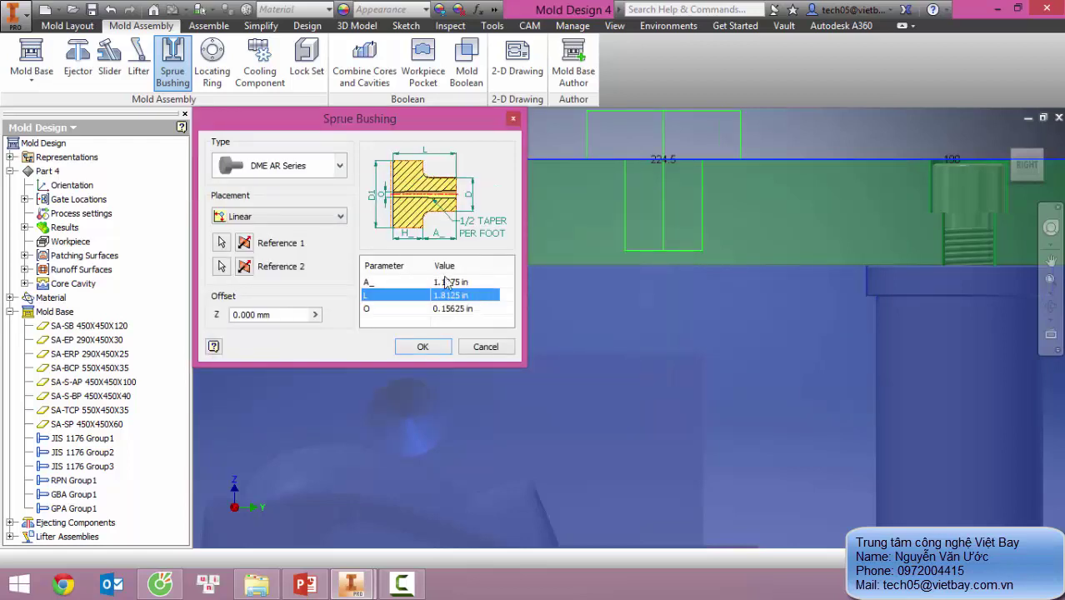
Step: Switch the sprue bushing type to DME AG and set its length L to 86 mm
left_click(338, 166)
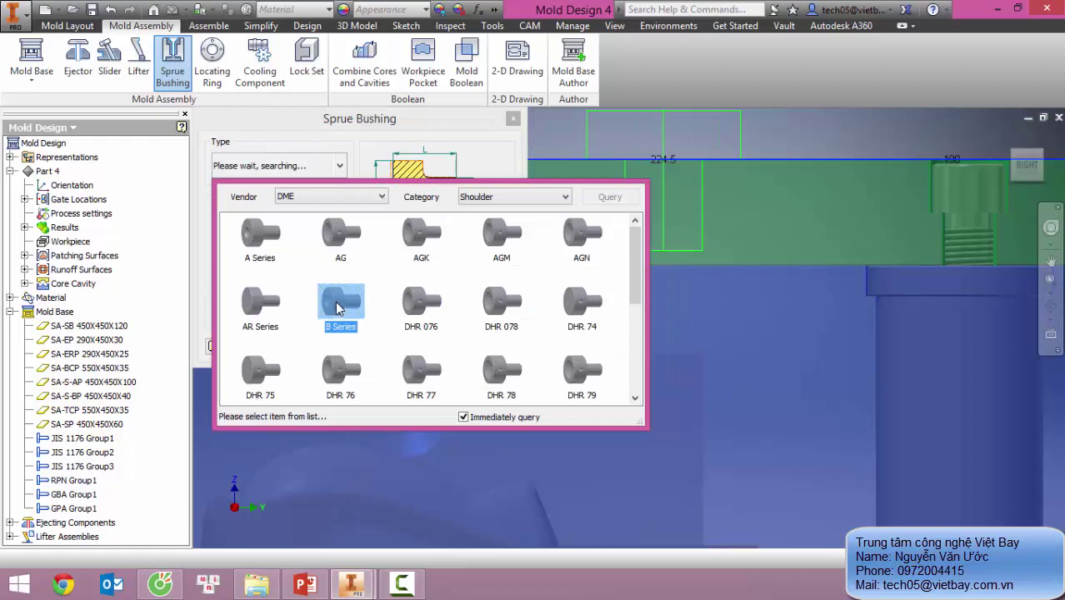
left_click(341, 239)
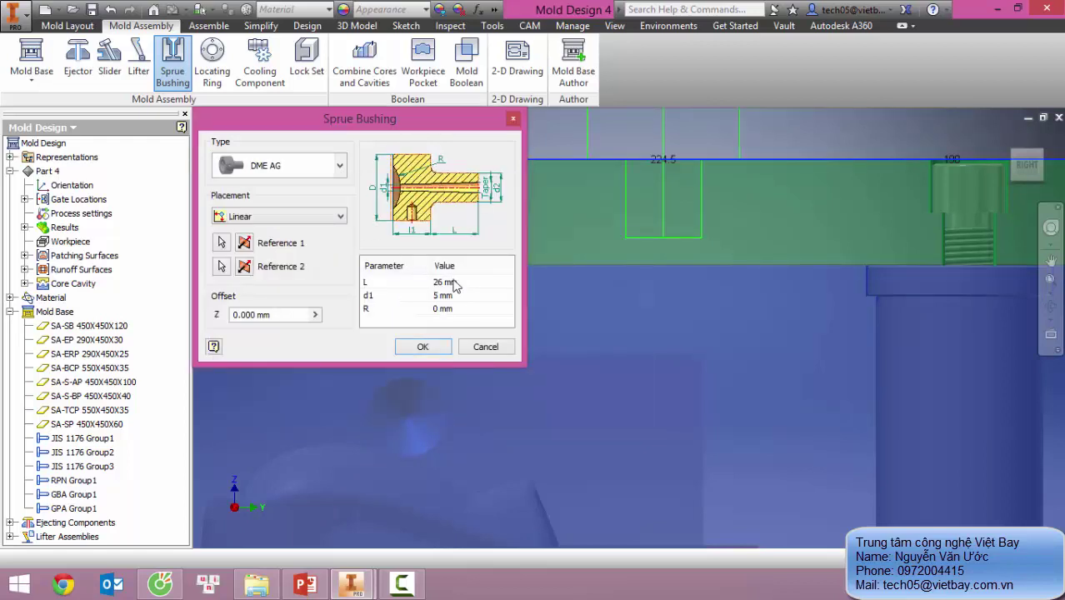
left_click(469, 294)
left_click(467, 282)
left_click(493, 282)
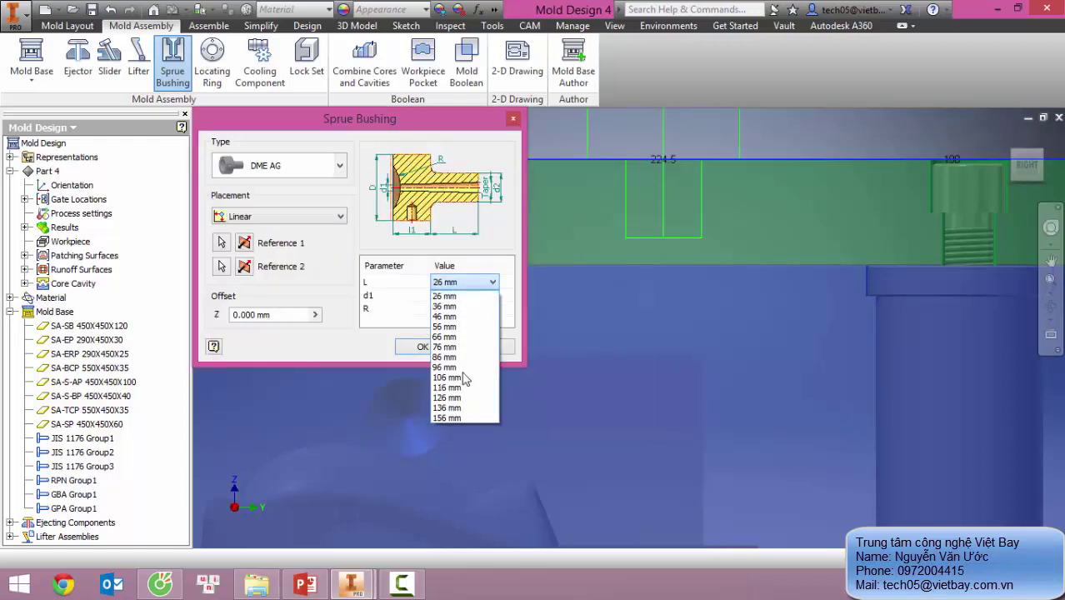
left_click(457, 356)
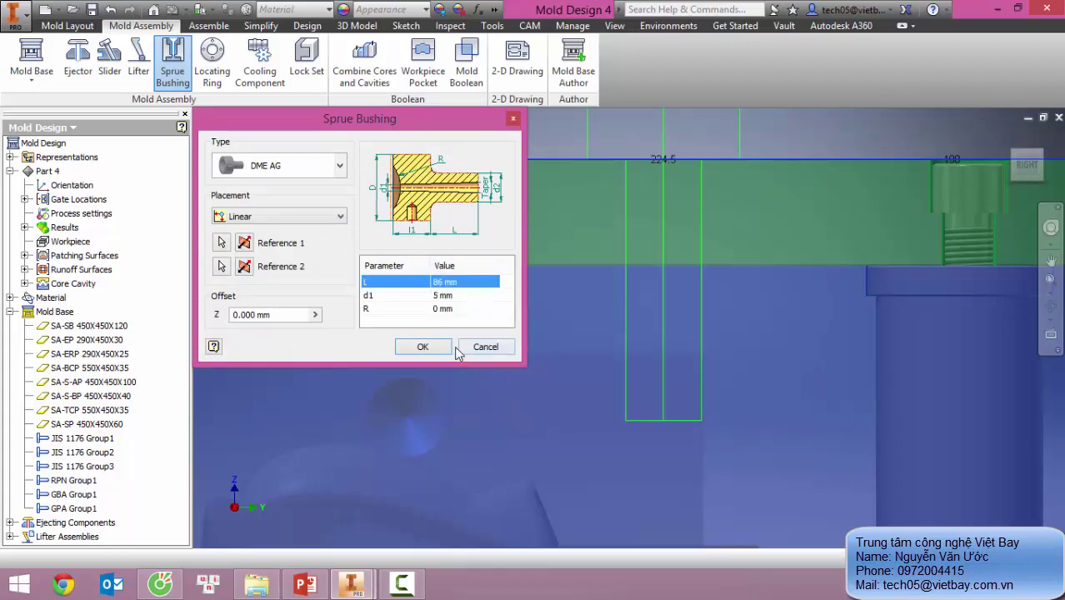
Step: Set the sprue bushing's distance from the runner-side plate edge to 185 mm
middle_click_drag(715, 344, 730, 341)
scroll(732, 345, "down", 3)
scroll(736, 349, "up", 2)
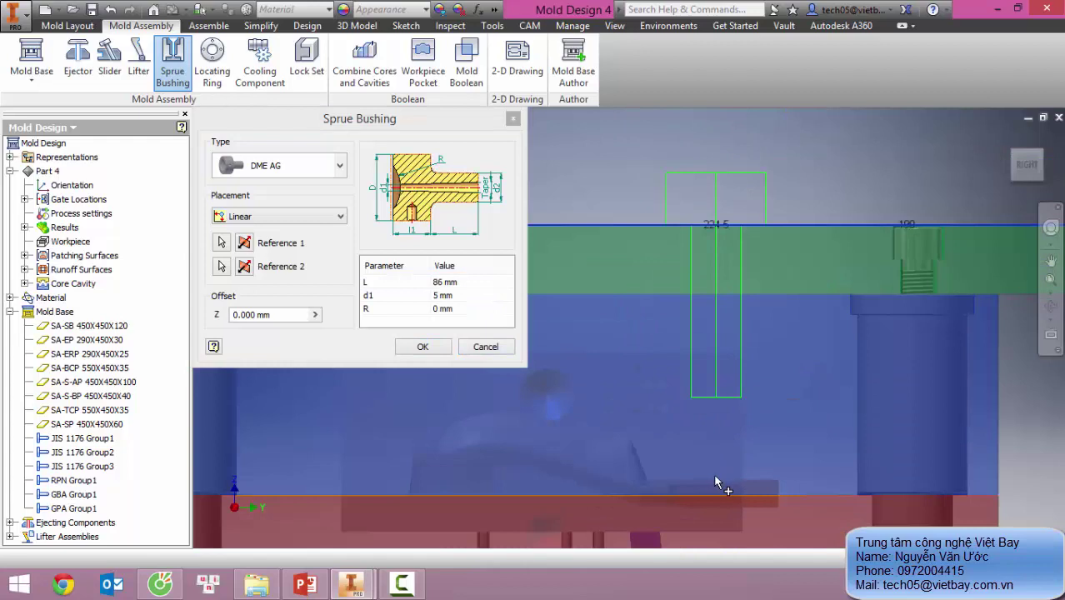
left_click(912, 230)
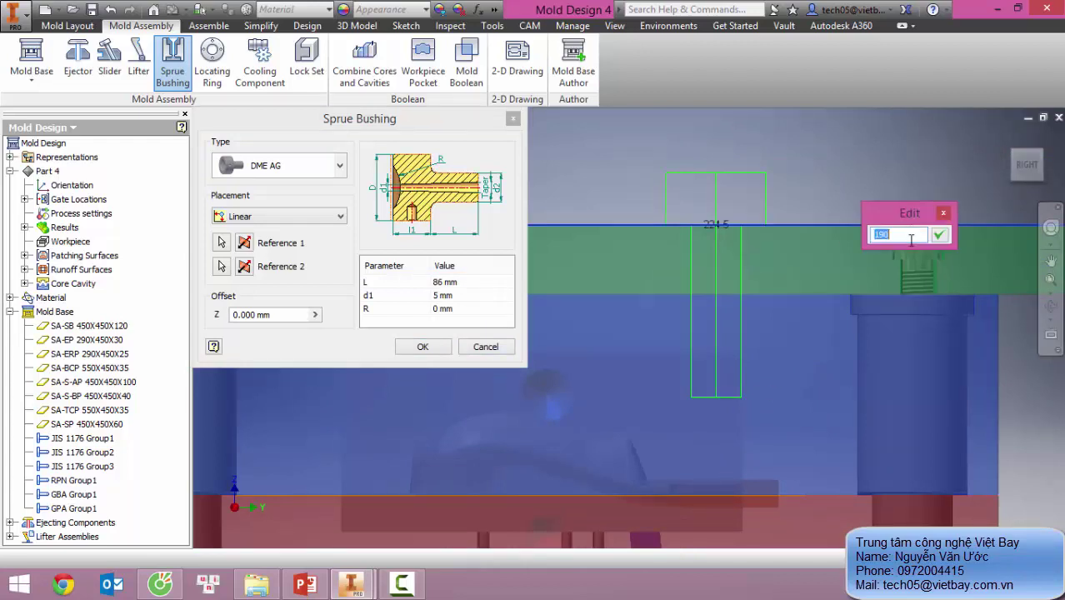
type("1")
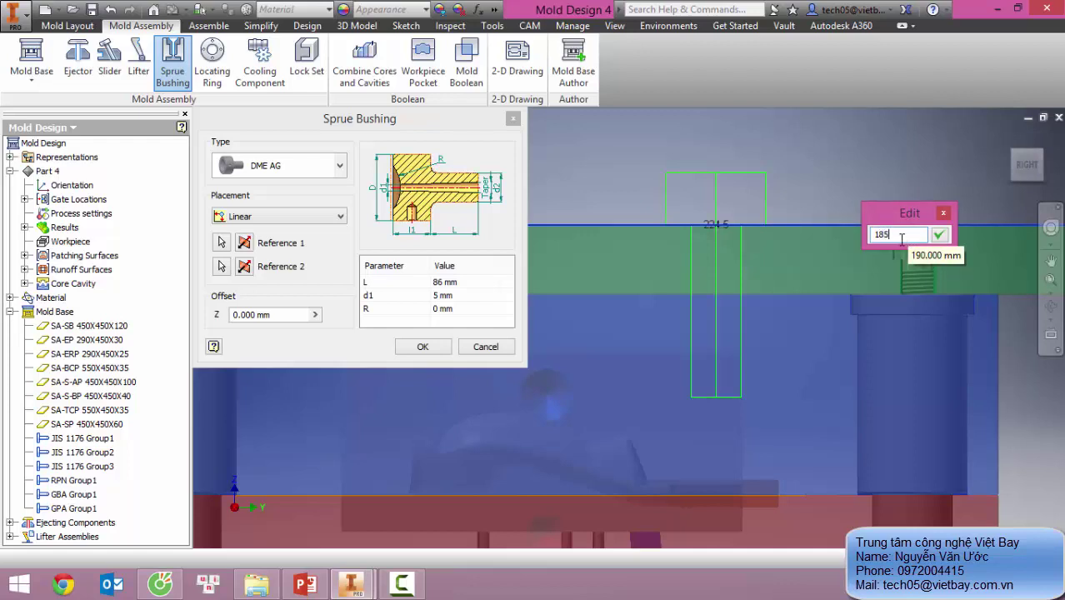
type("85")
left_click(939, 235)
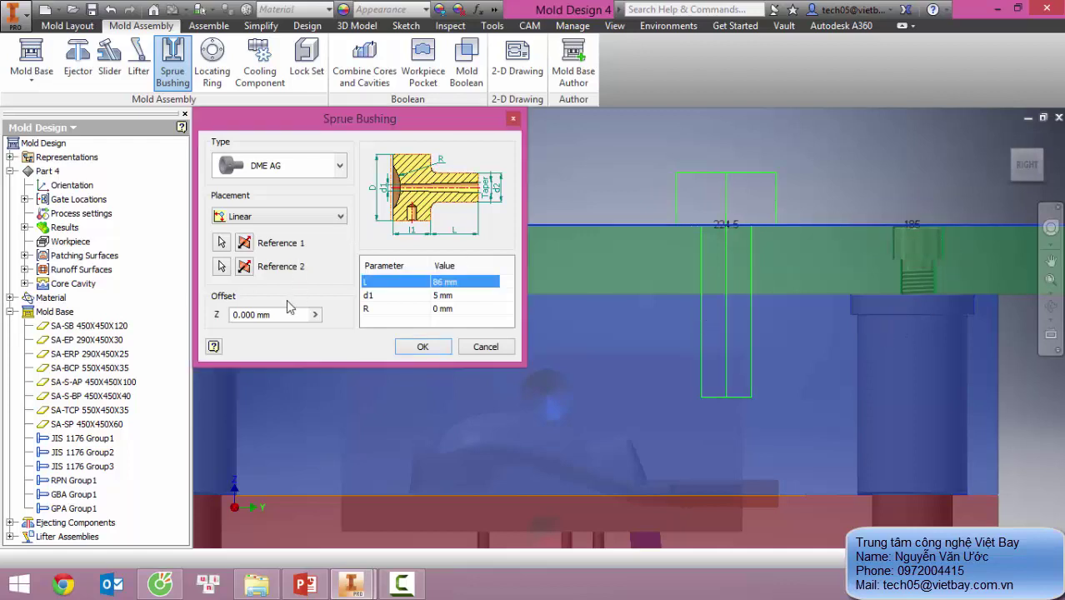
Step: Lower the sprue bushing with a Z offset of -30 mm and set its length L to 96 mm
left_click_drag(280, 315, 189, 320)
type("-30")
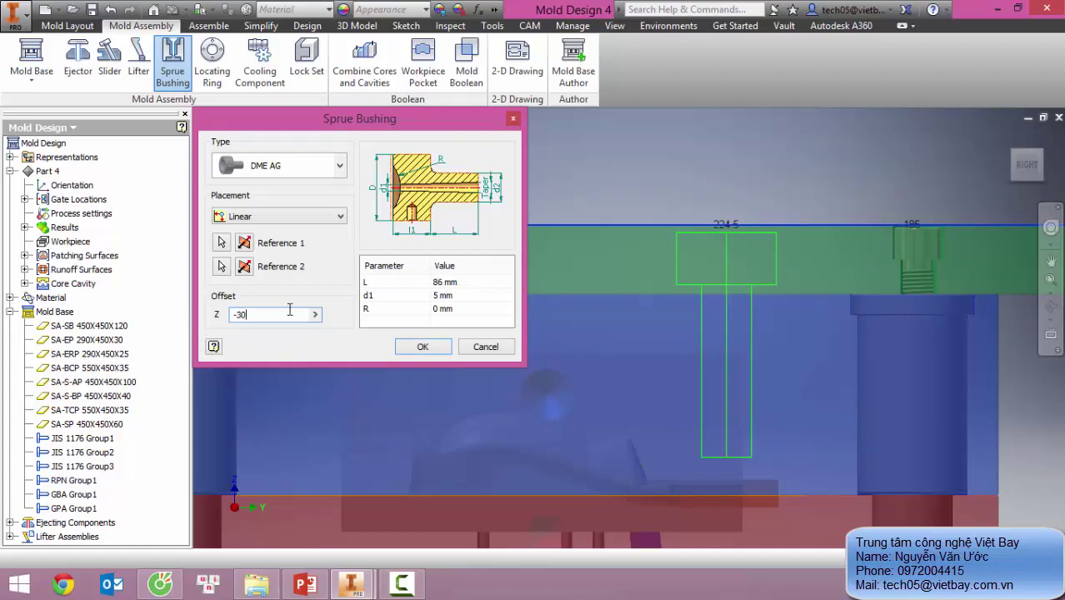
left_click(461, 289)
left_click(496, 282)
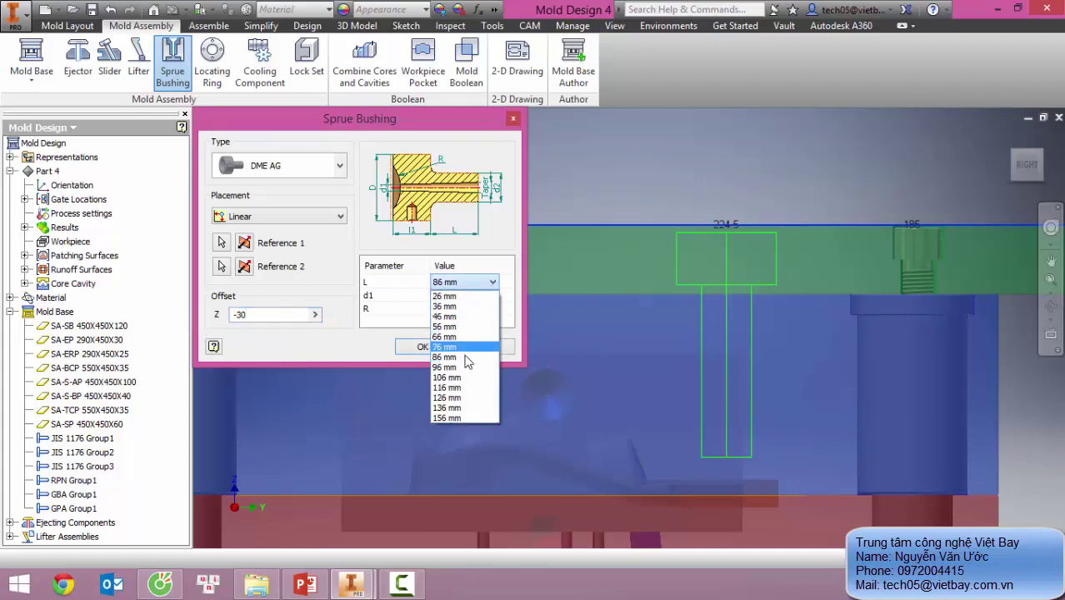
left_click(460, 363)
scroll(736, 427, "down", 4)
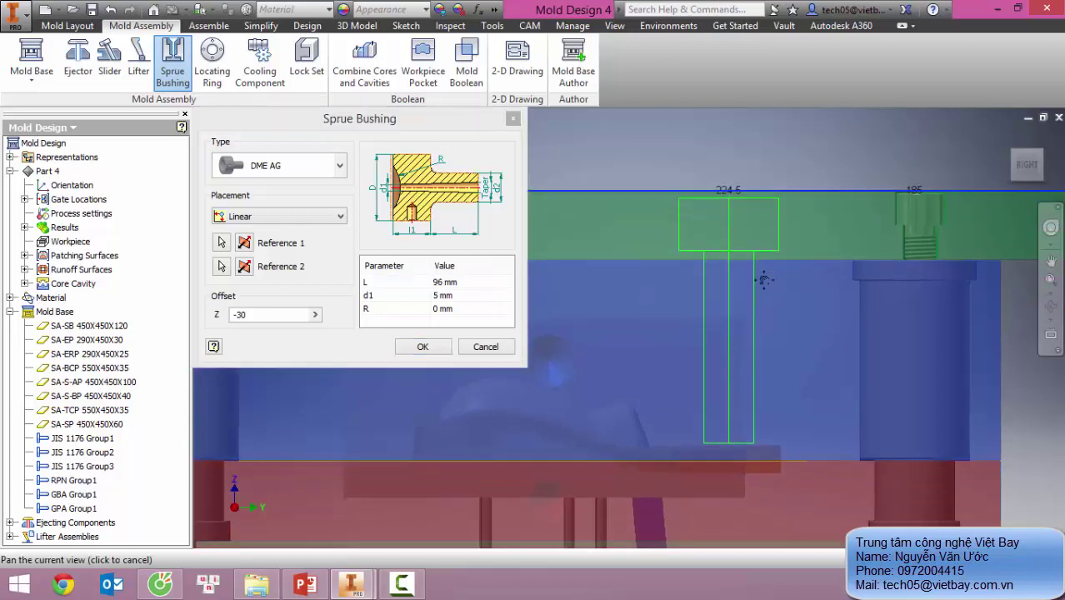
Step: Try a Z offset of -32 mm for the sprue bushing, then set it to -31 mm
left_click(275, 314)
key("BackSpace")
type("2")
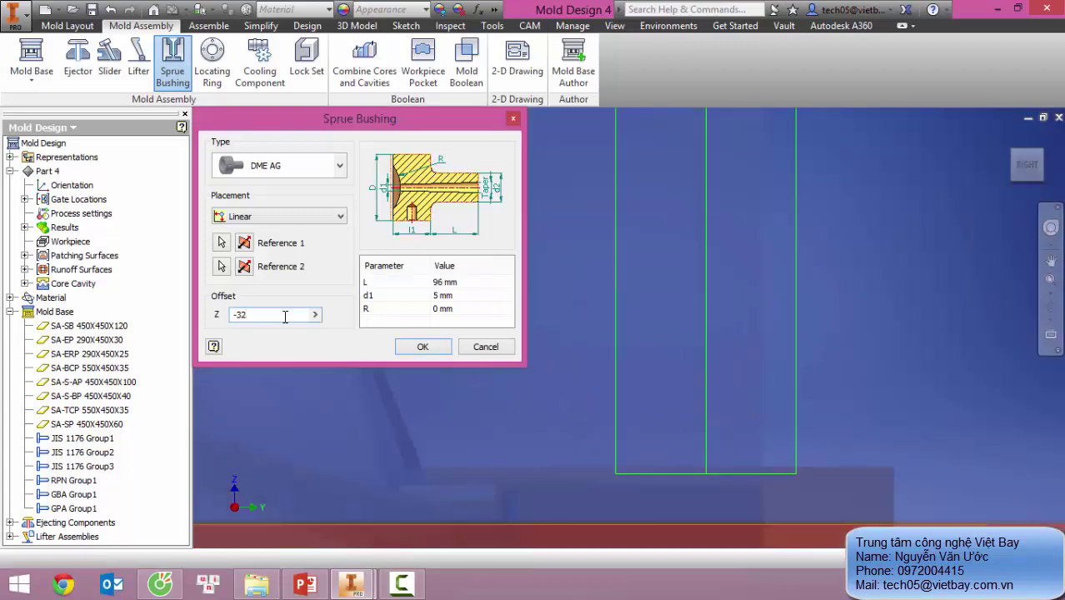
key("BackSpace")
type("1")
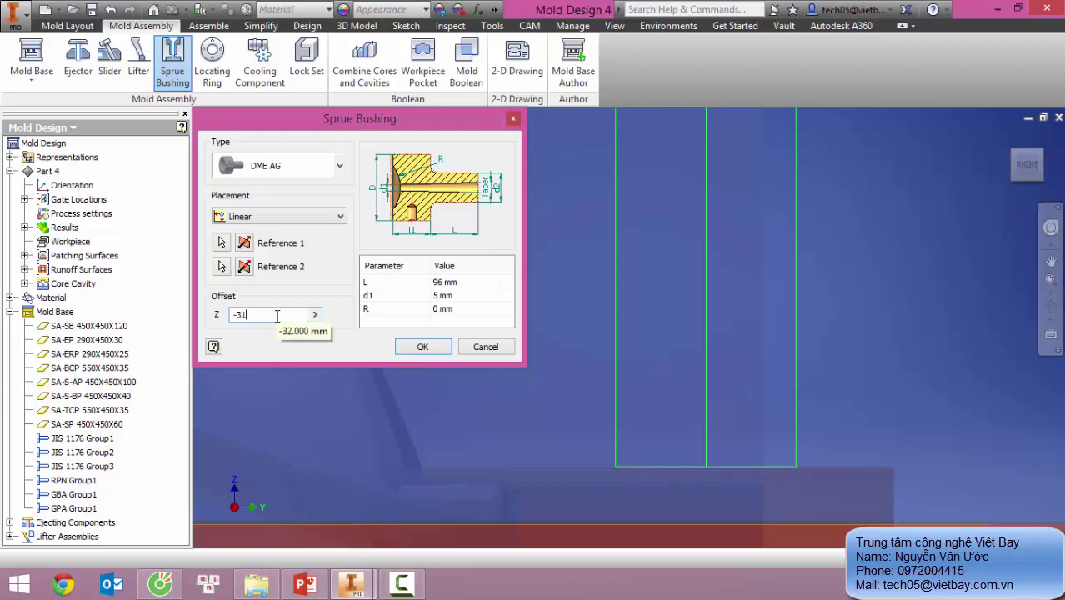
Step: Check the bushing tip against the runner and create the DME AG sprue bushing
scroll(667, 367, "up", 3)
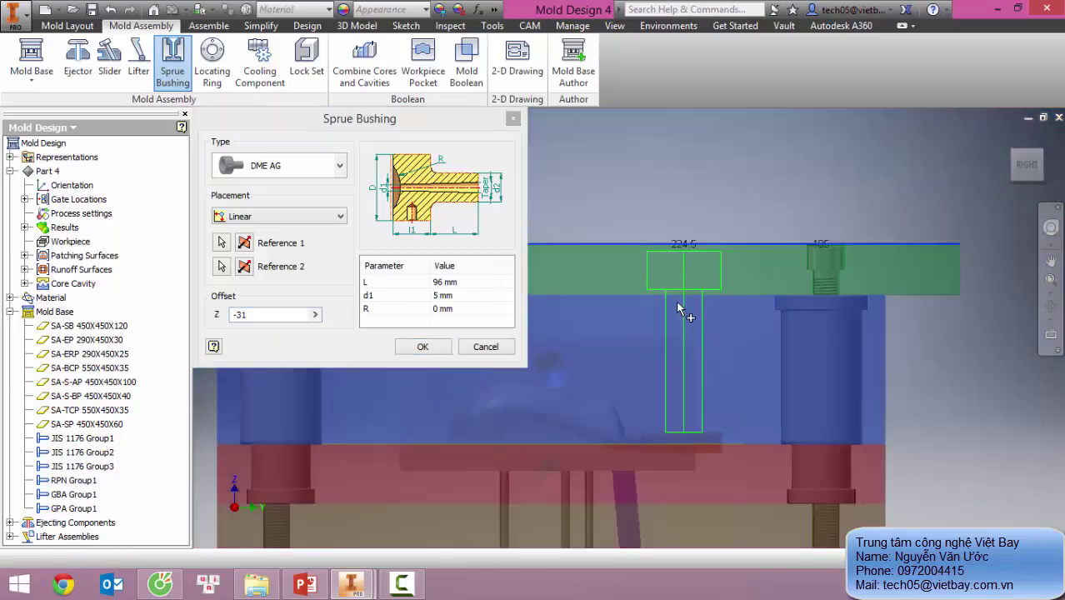
middle_click_drag(678, 309, 702, 334)
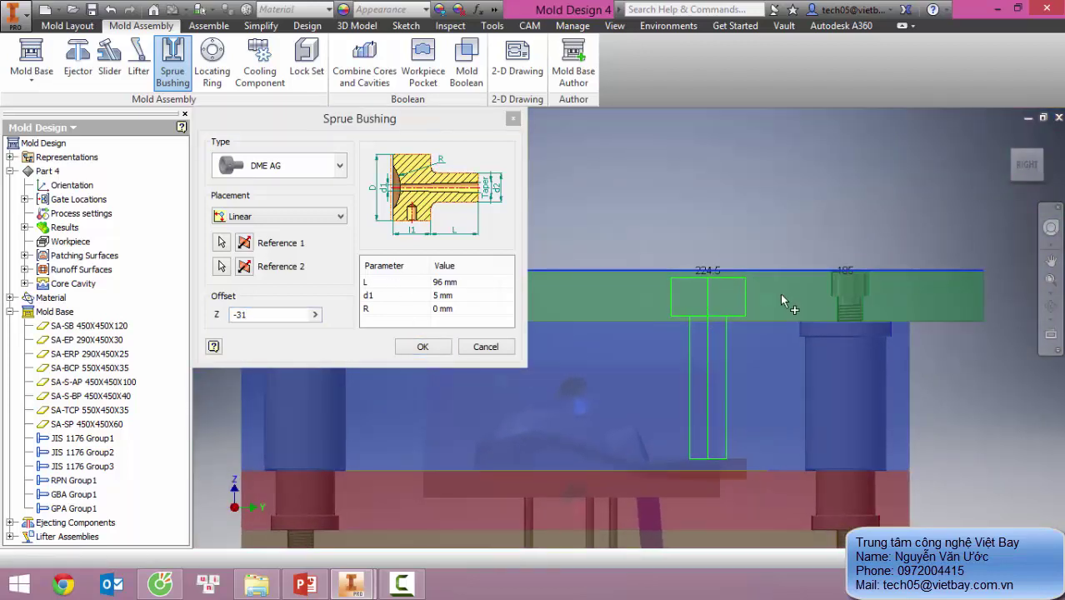
scroll(729, 465, "down", 3)
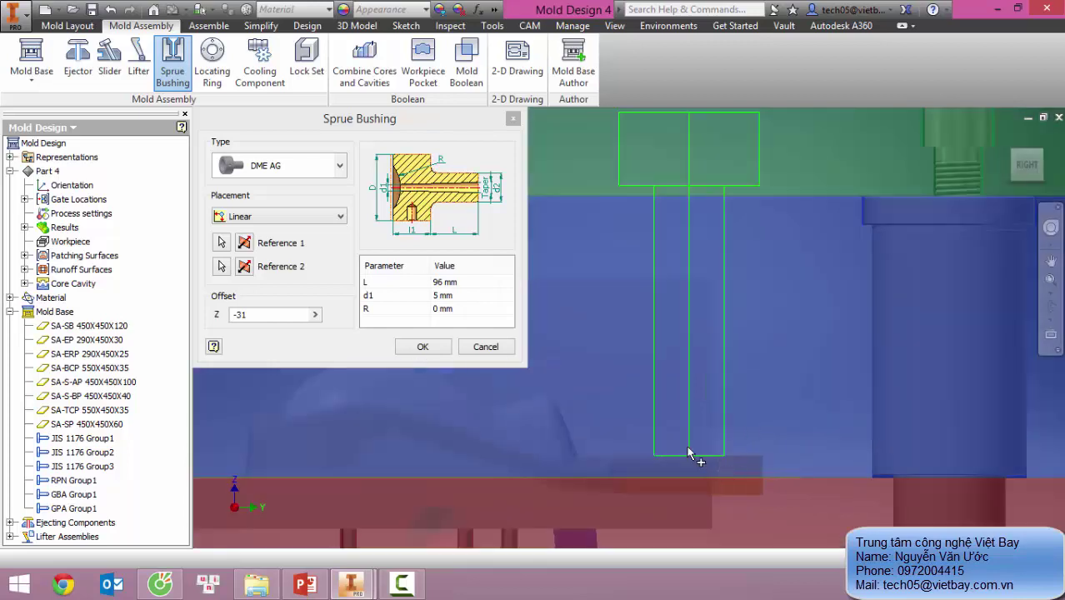
left_click(465, 296)
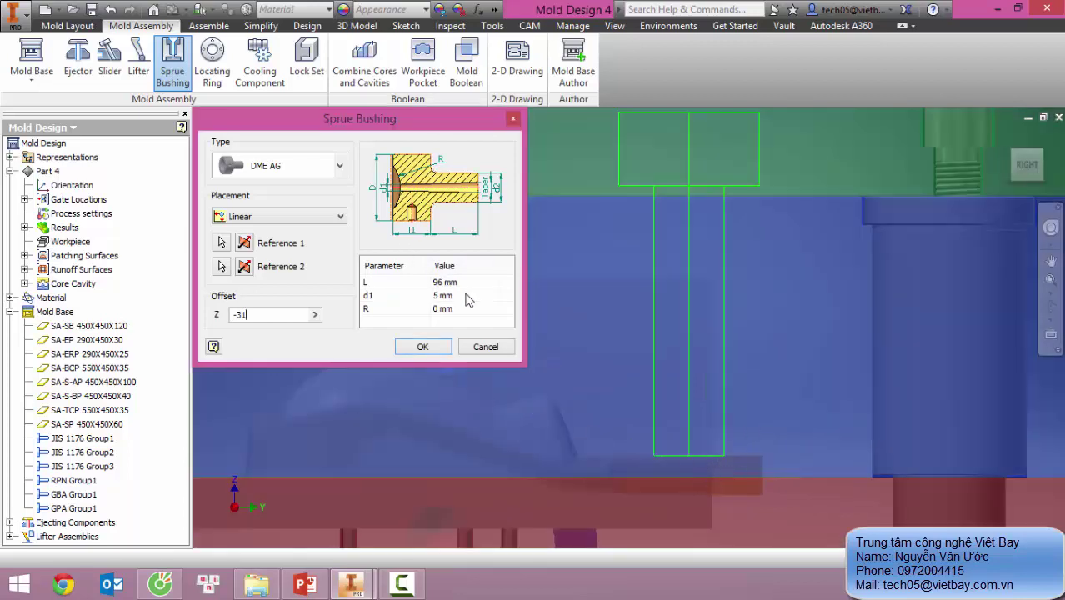
left_click(423, 347)
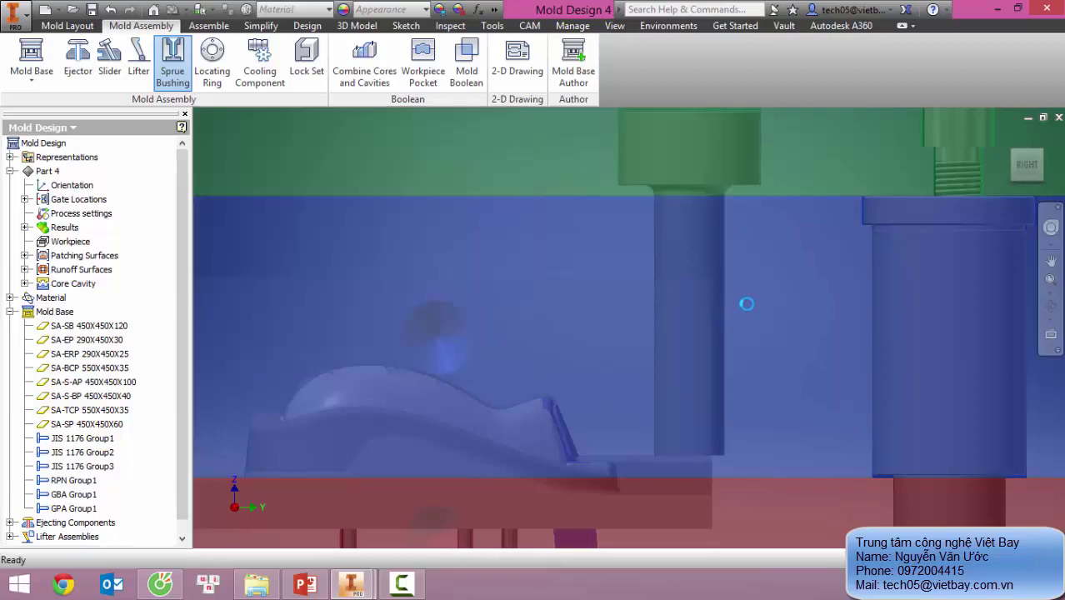
middle_click_drag(676, 353, 699, 272)
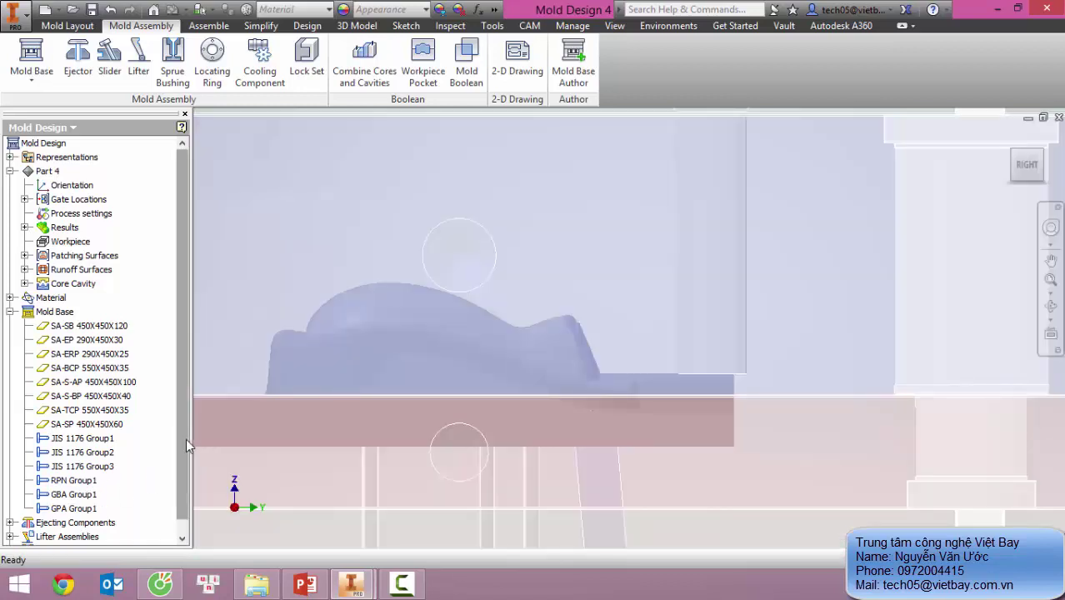
Step: Reopen the sprue bushing for editing and set its distance from the runner-side plate edge to 190 mm
left_click(10, 297)
left_click(58, 354)
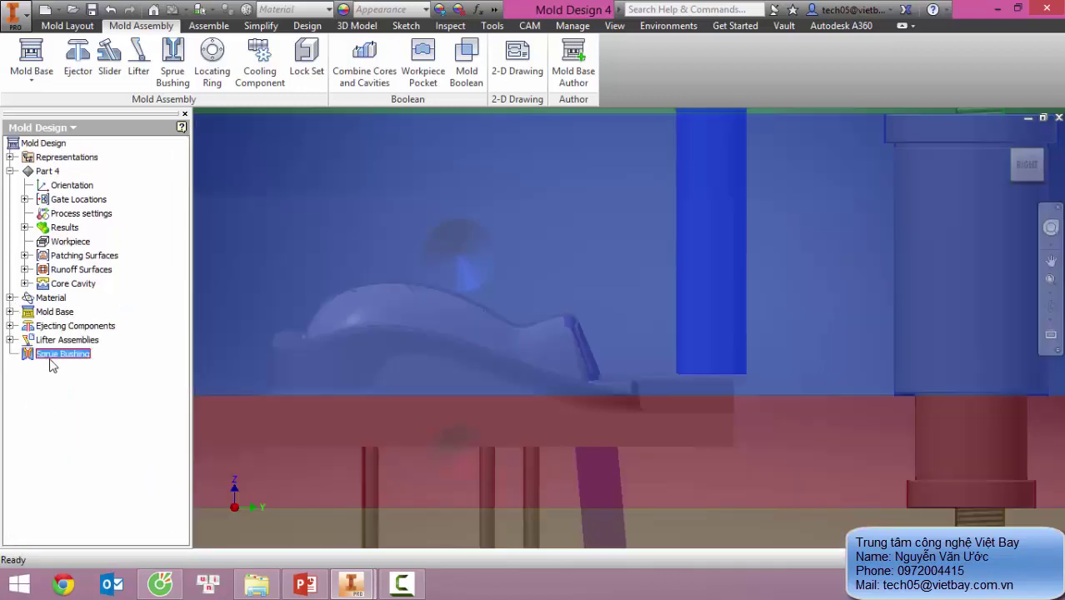
right_click(73, 393)
left_click(91, 390)
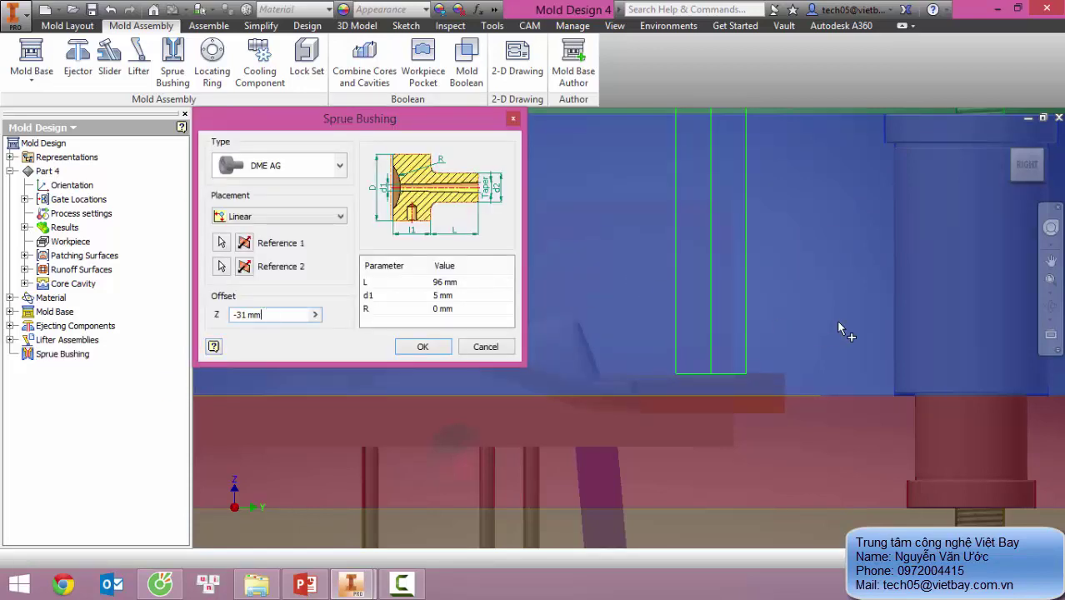
scroll(792, 325, "up", 3)
middle_click_drag(792, 325, 765, 419)
left_click(881, 241)
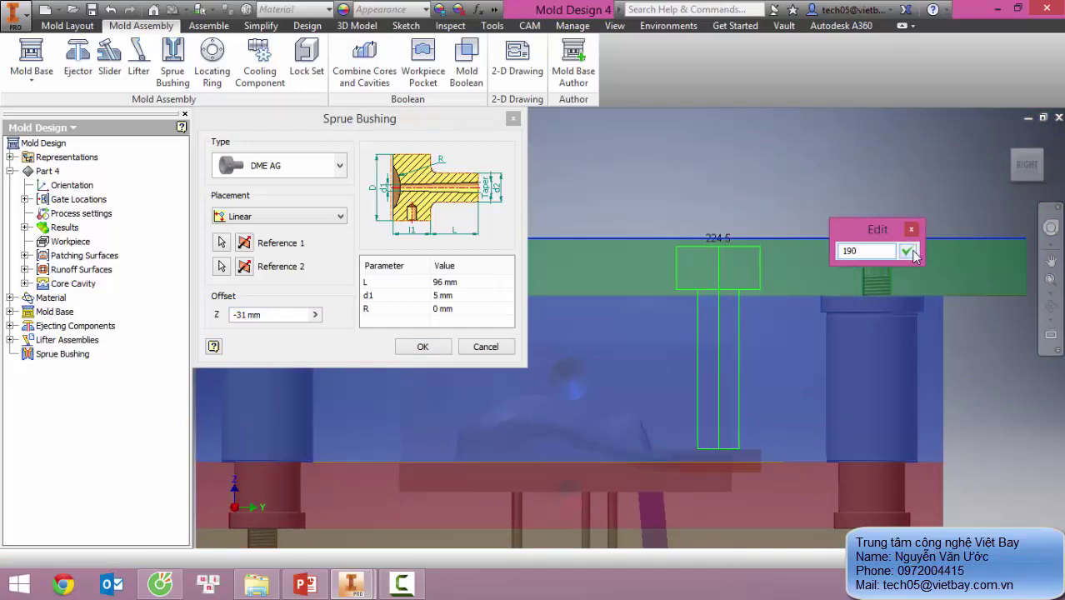
left_click(909, 252)
Step: Set the sprue bushing's edge distance to 195 mm, check its tip against the runner, and apply the edit
scroll(800, 392, "down", 4)
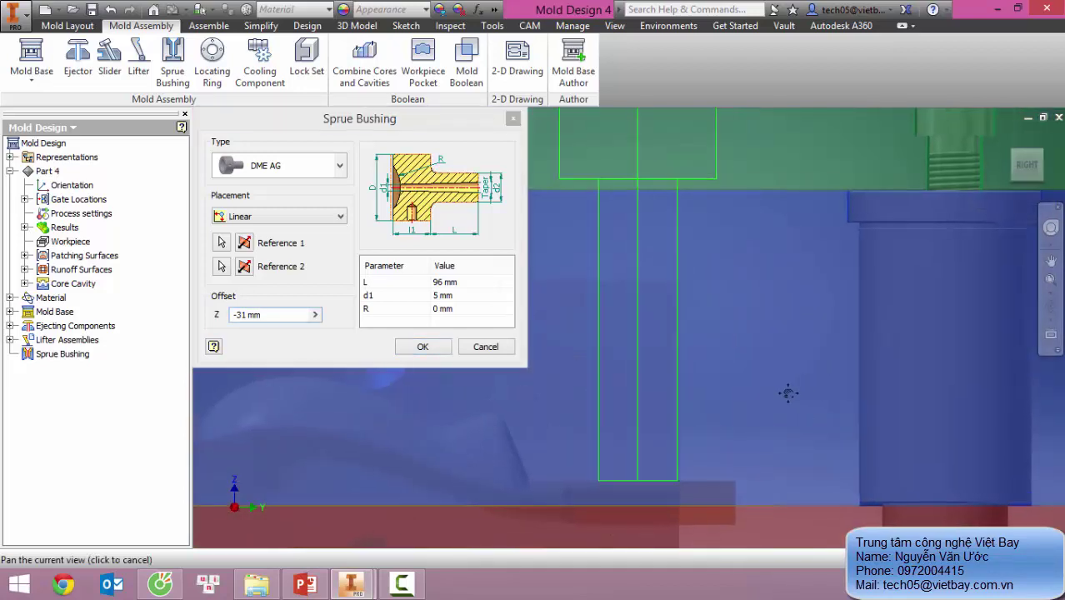
scroll(789, 414, "up", 5)
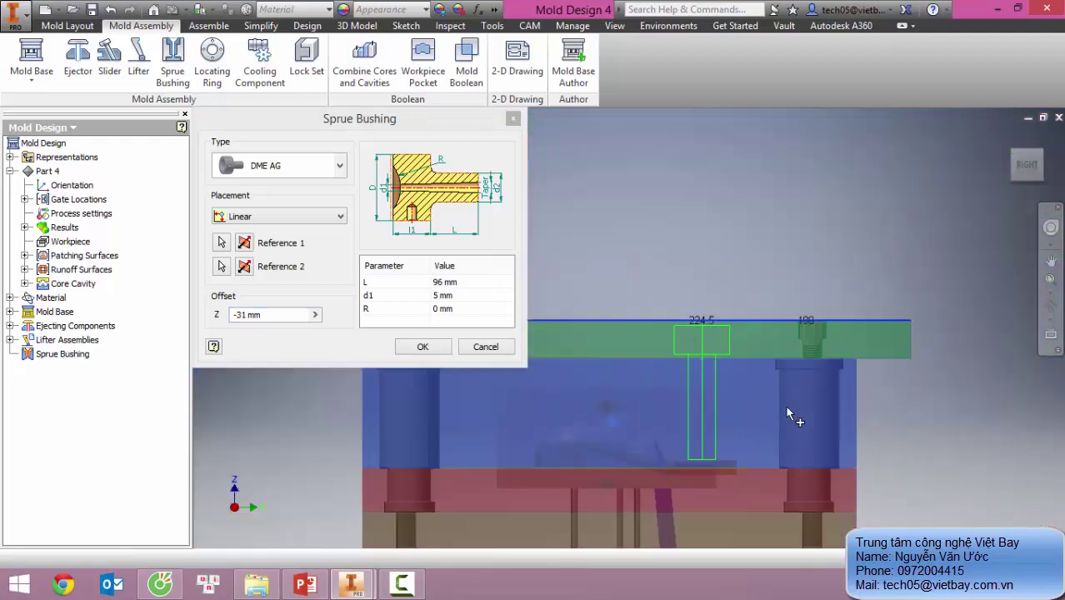
left_click(809, 320)
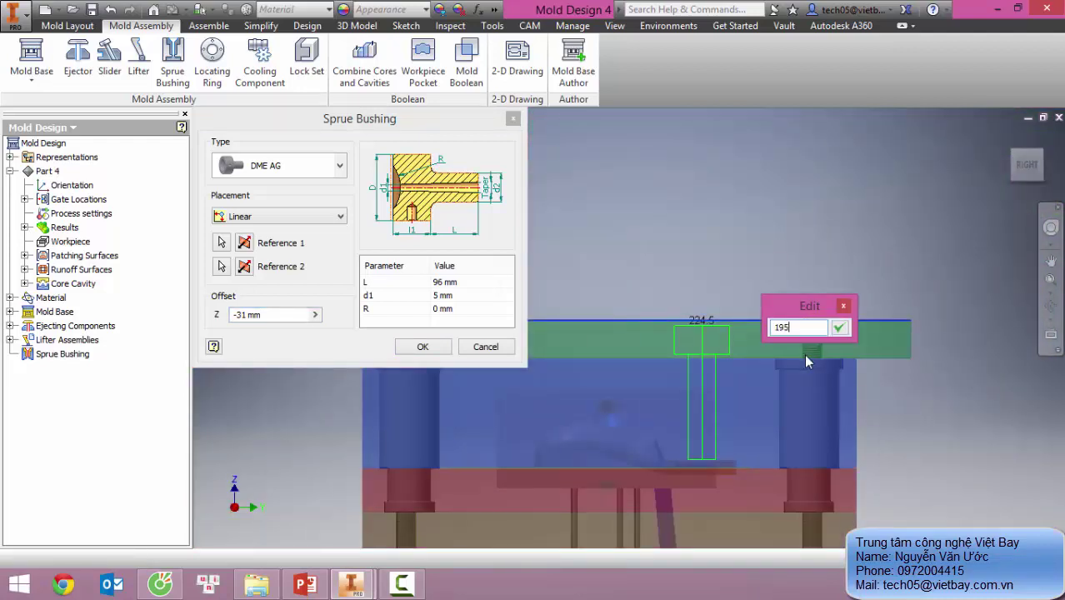
type("195")
left_click(839, 328)
scroll(704, 463, "down", 3)
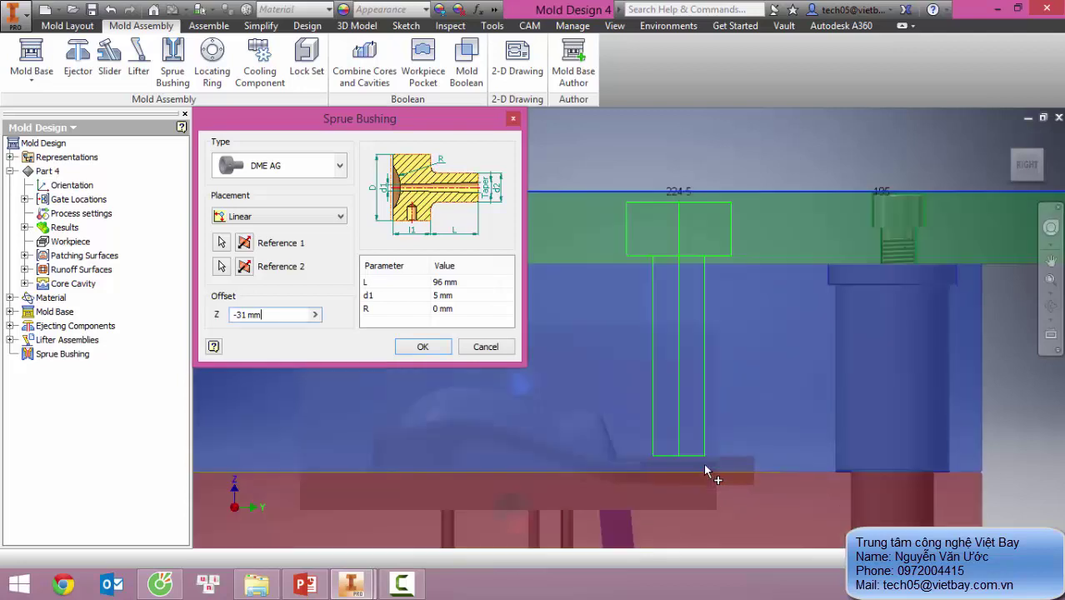
scroll(706, 464, "down", 2)
left_click(423, 347)
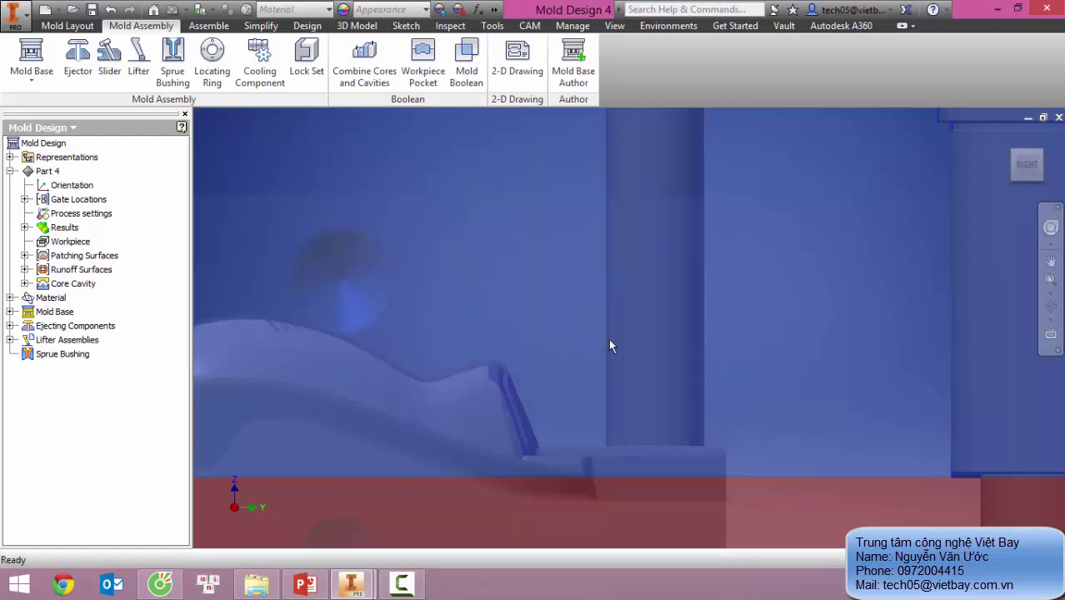
Step: Start a locating ring placed on the sprue bushing and look through the HASCO cylinder ring types
scroll(681, 381, "up", 3)
middle_click_drag(695, 344, 671, 408, "shift")
left_click(212, 60)
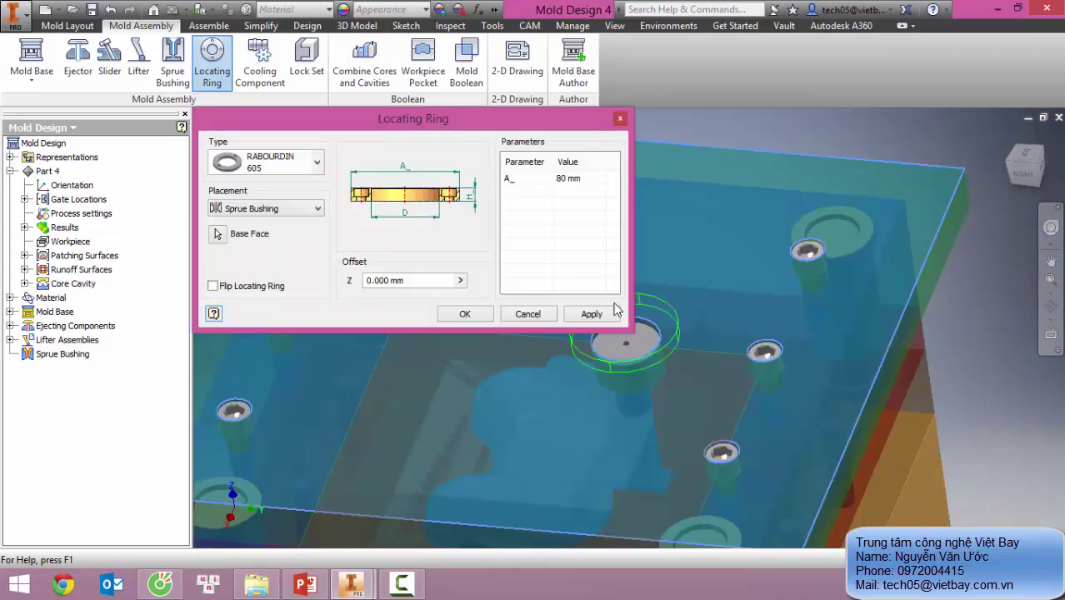
left_click_drag(326, 122, 209, 120)
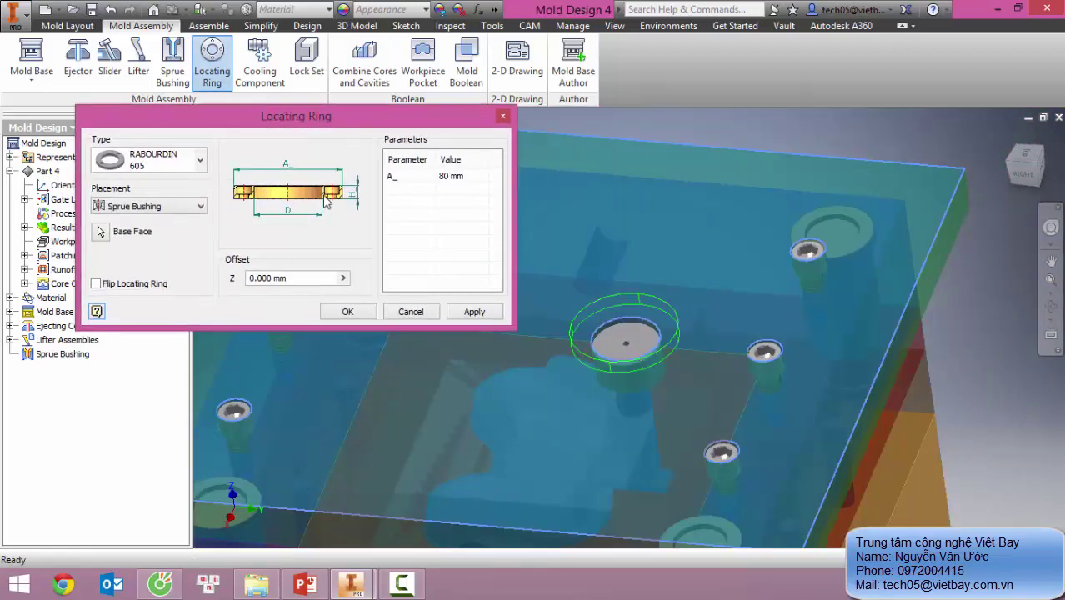
left_click(200, 161)
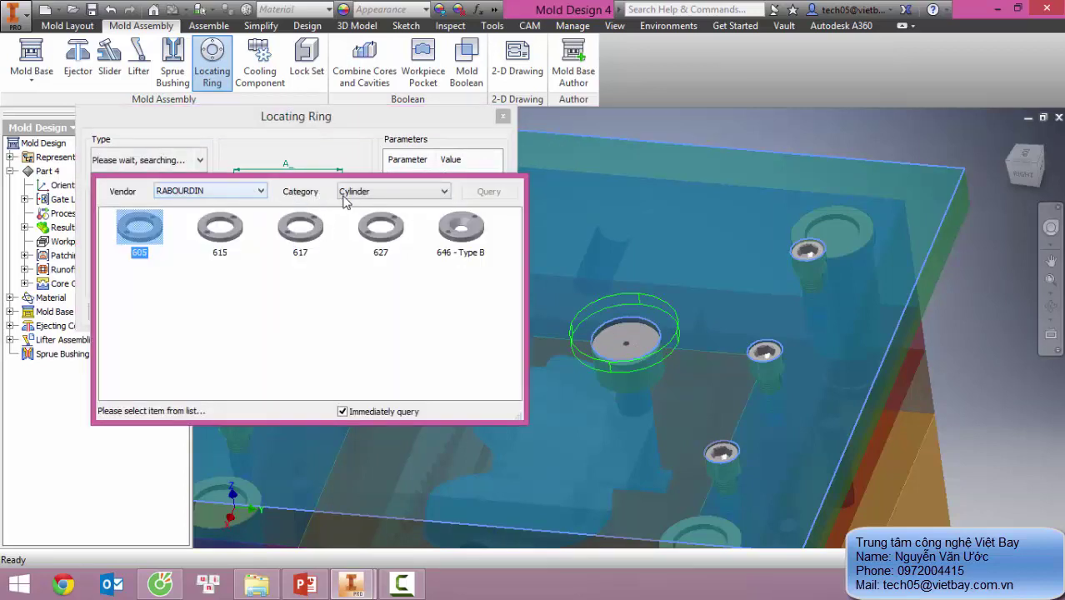
left_click(259, 194)
left_click(206, 223)
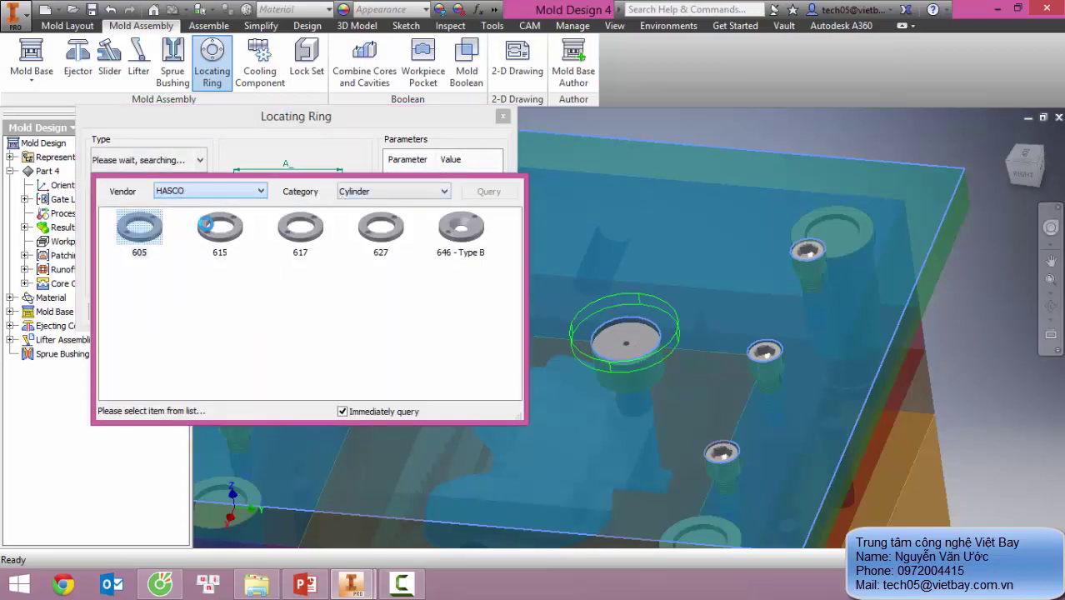
left_click(206, 224)
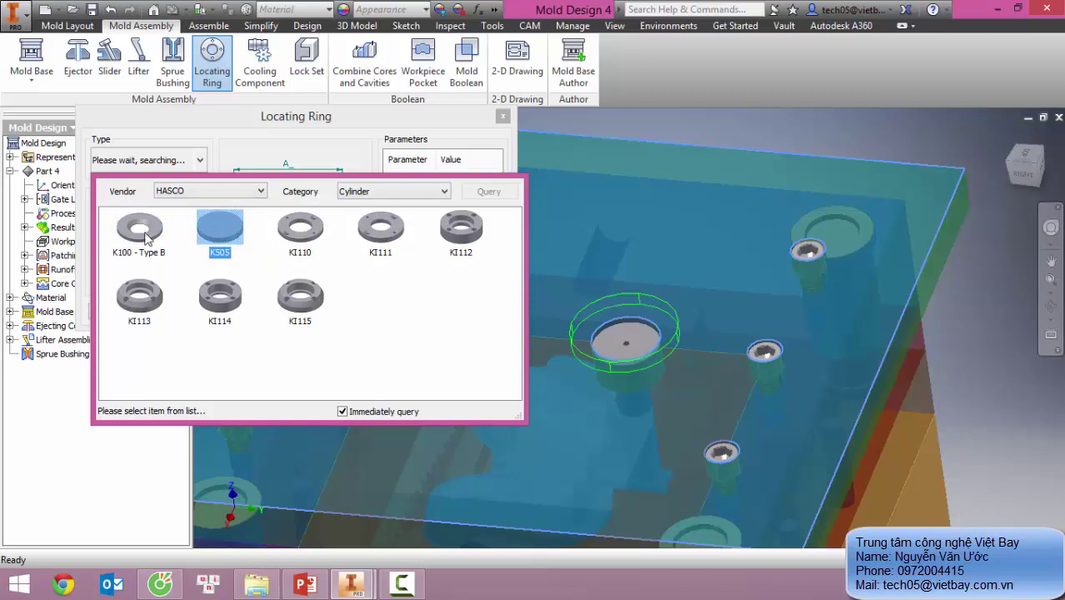
left_click(301, 238)
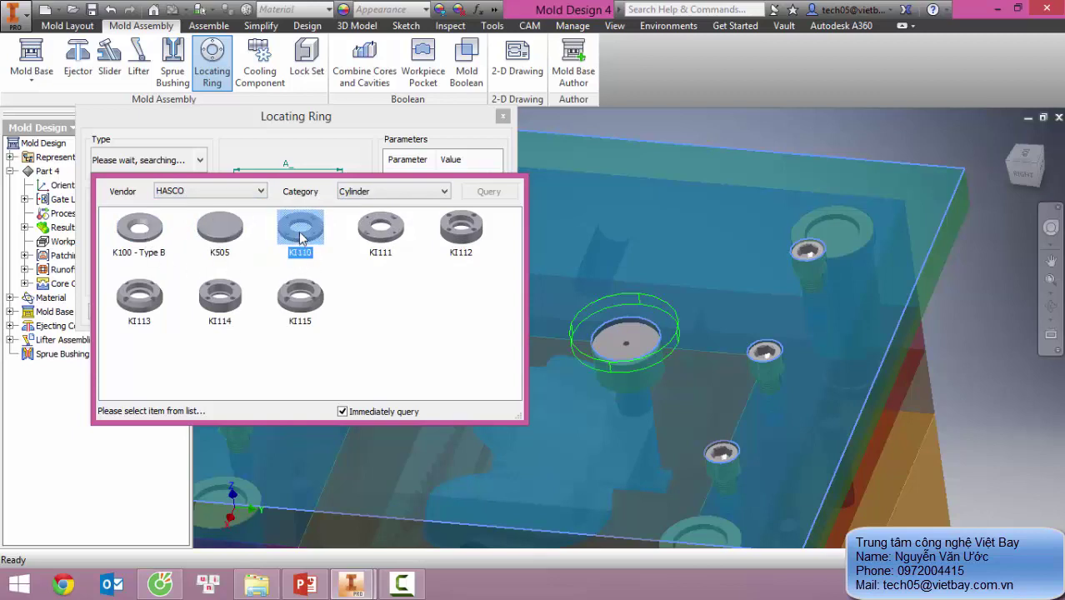
Step: Switch the locating ring vendor to DME and choose the R DME-Standard(R 60 12 SERIE) type
left_click(235, 193)
left_click(190, 215)
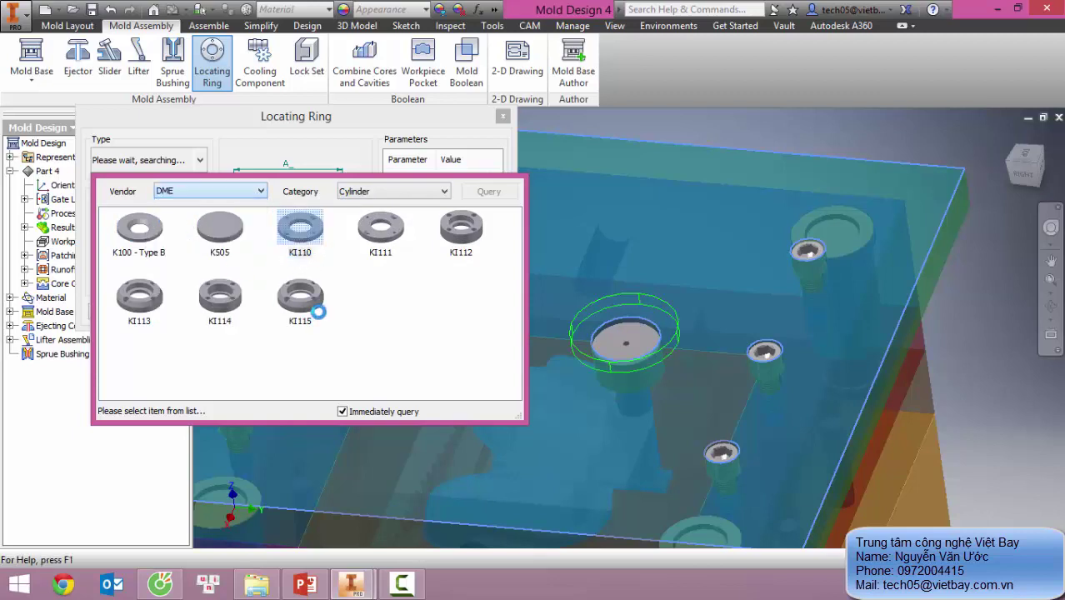
left_click(321, 307)
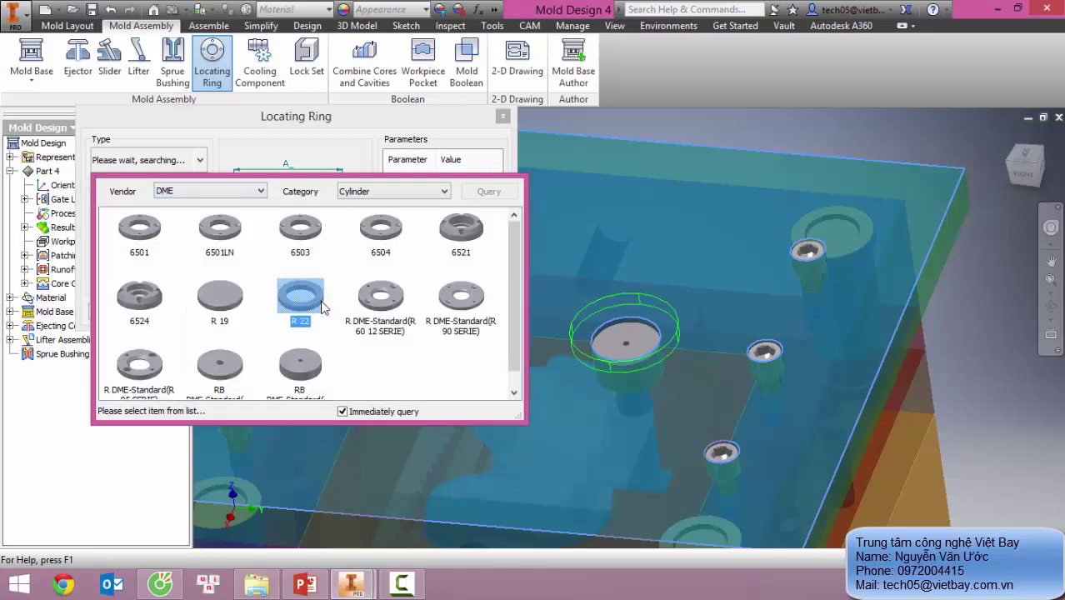
double_click(375, 310)
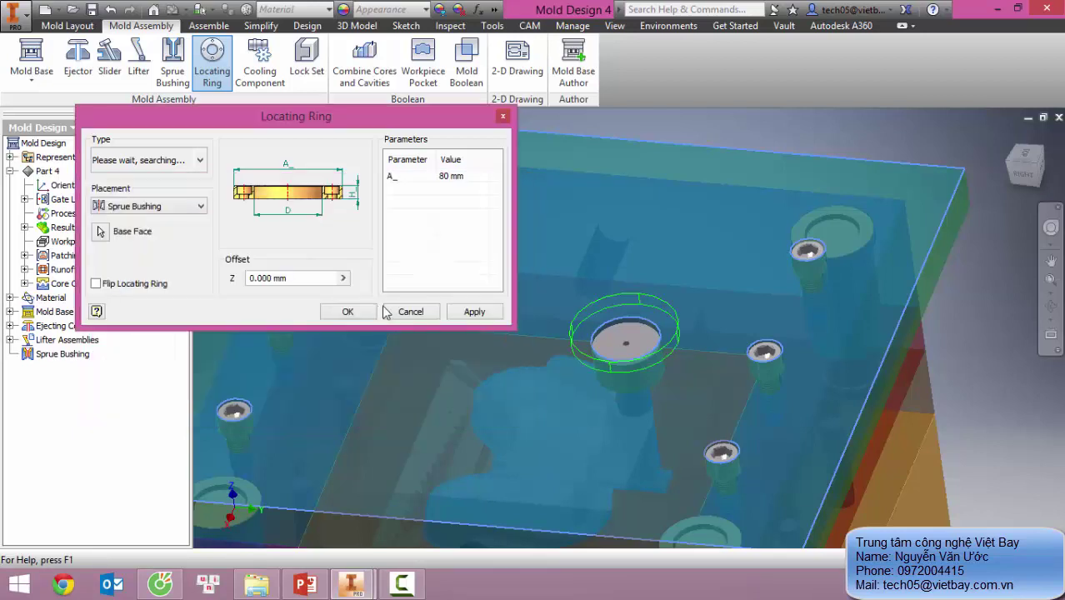
Step: Review the ring's D and H_ parameters, then change to the DME R DME-Standard type with D 90 mm and d_ 50 mm
middle_click_drag(681, 319, 738, 301, "shift")
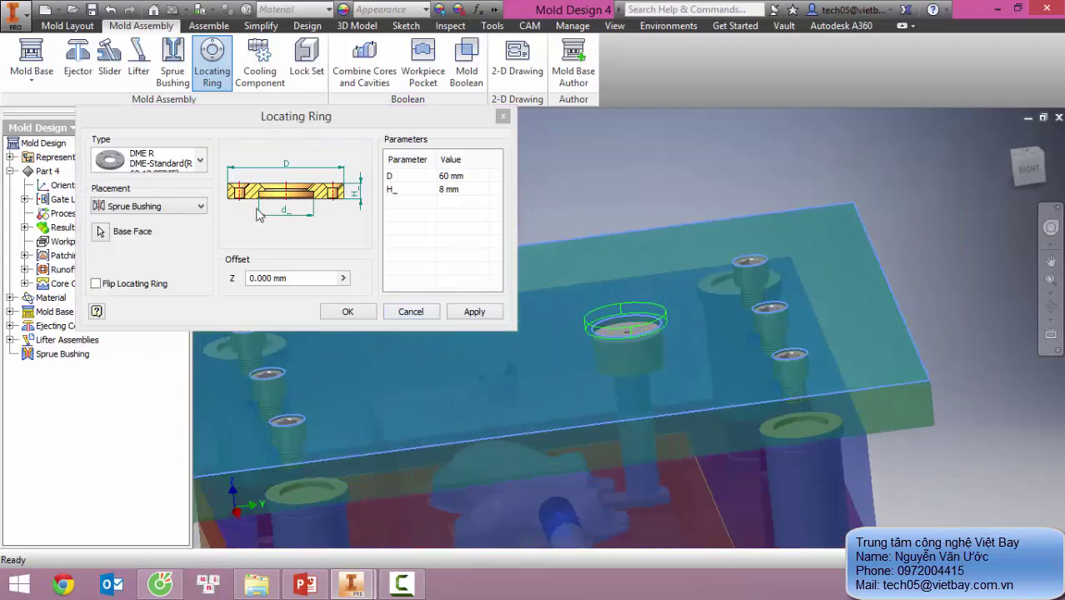
left_click(463, 177)
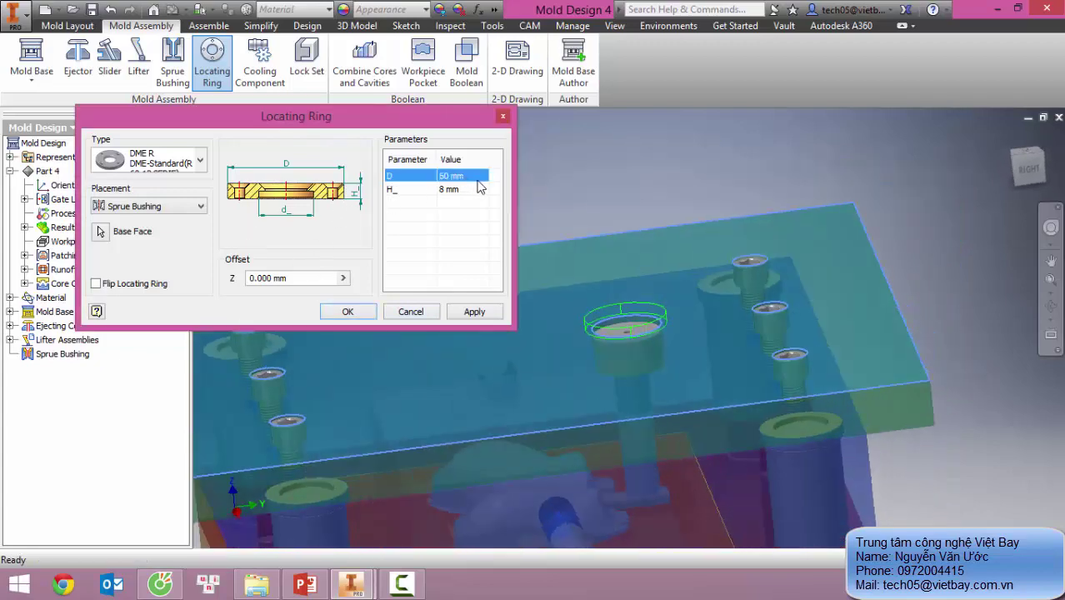
left_click(472, 190)
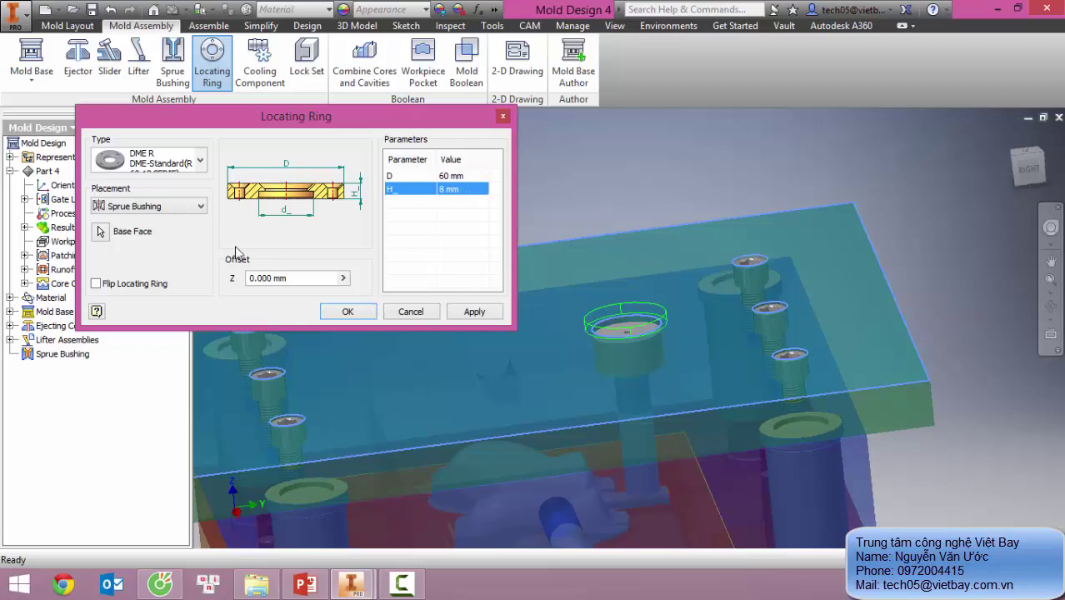
left_click(197, 164)
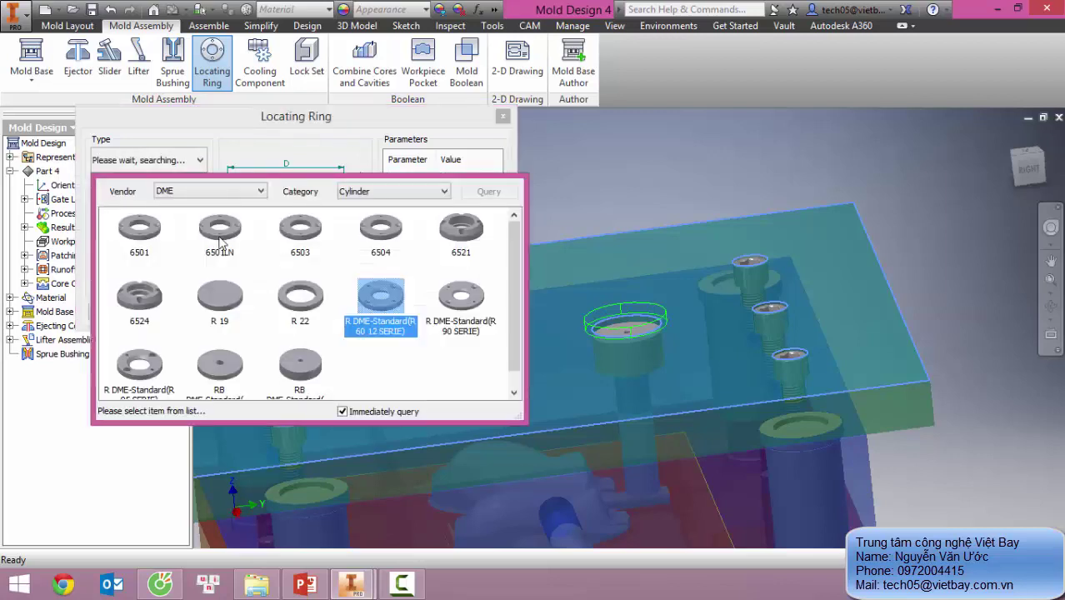
left_click(146, 363)
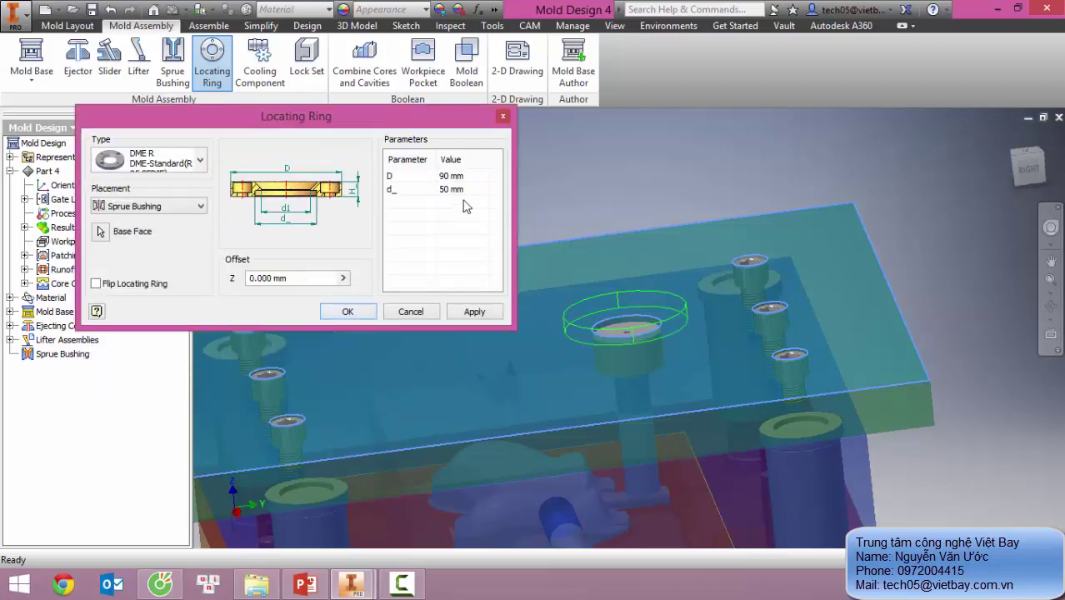
Step: Sink the locating ring into the top clamping plate with a Z offset of -5 mm and create it
middle_click_drag(682, 289, 733, 254, "shift")
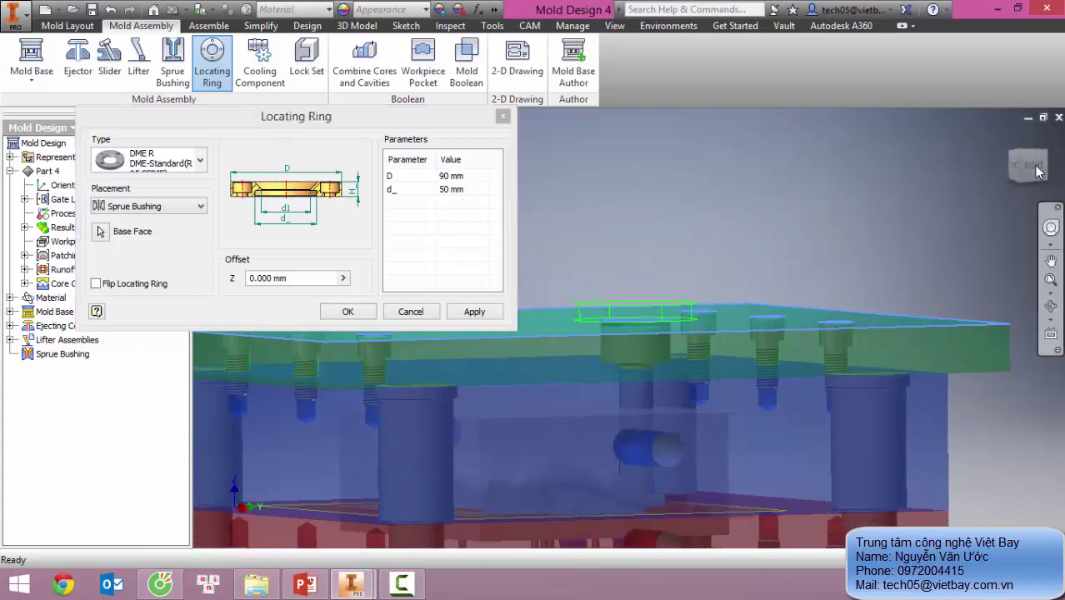
left_click(1034, 167)
scroll(666, 235, "up", 5)
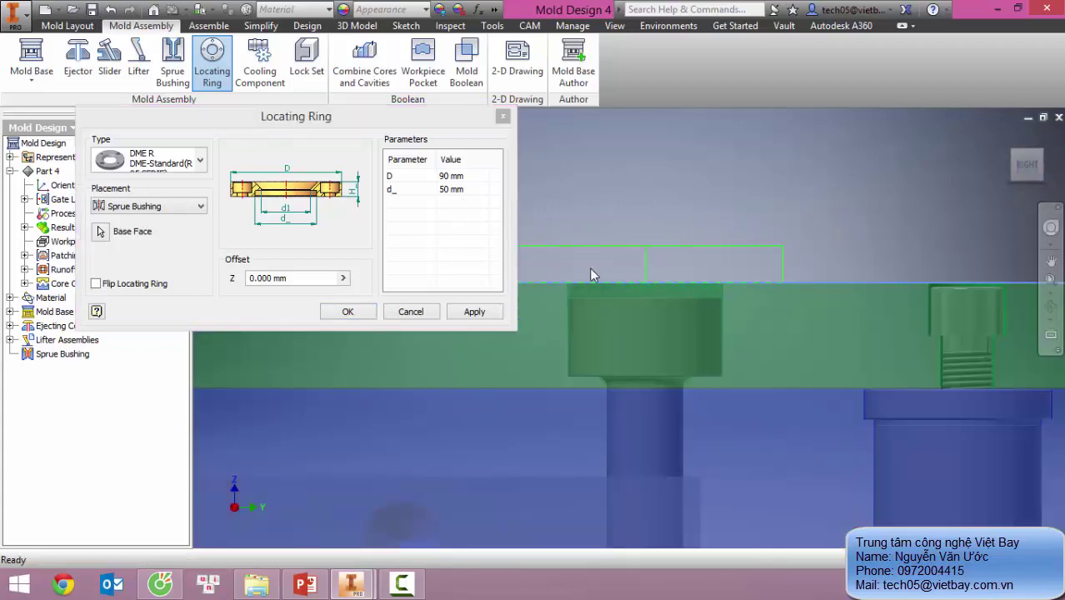
left_click(318, 300)
type("-5")
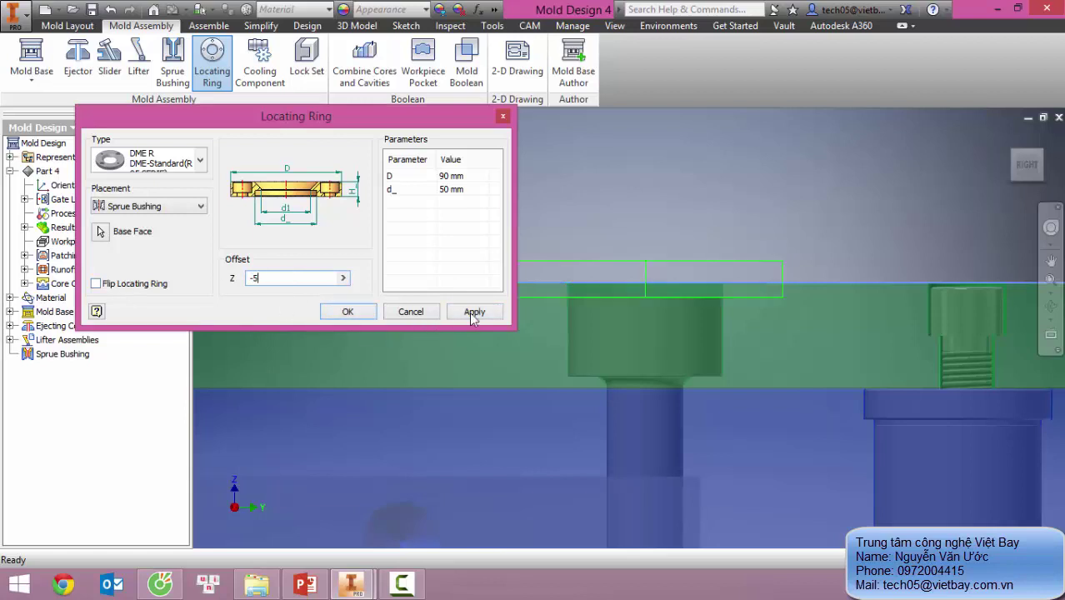
left_click(469, 312)
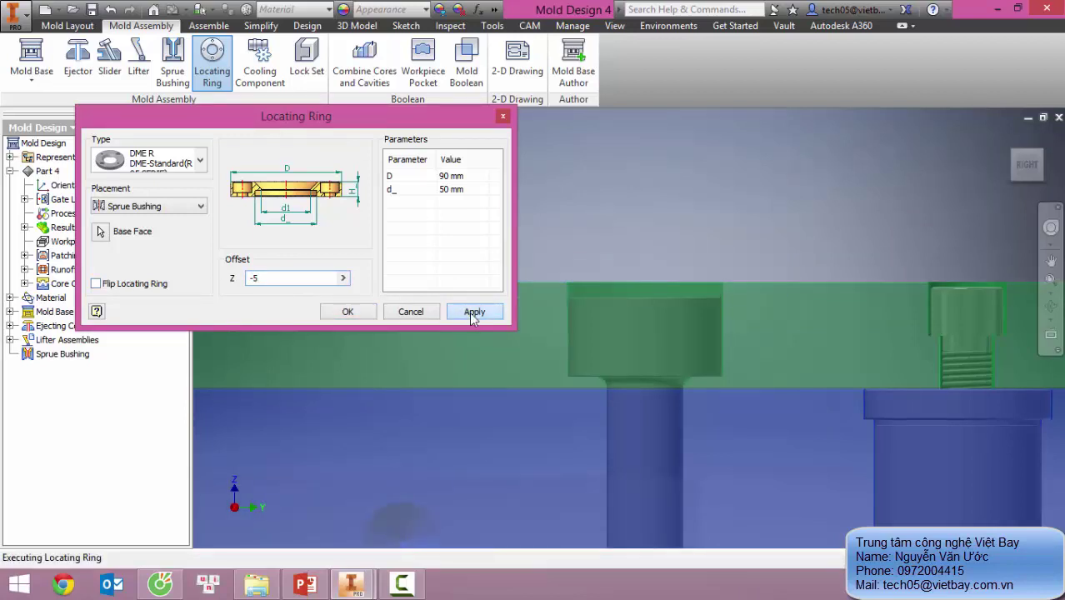
left_click(359, 312)
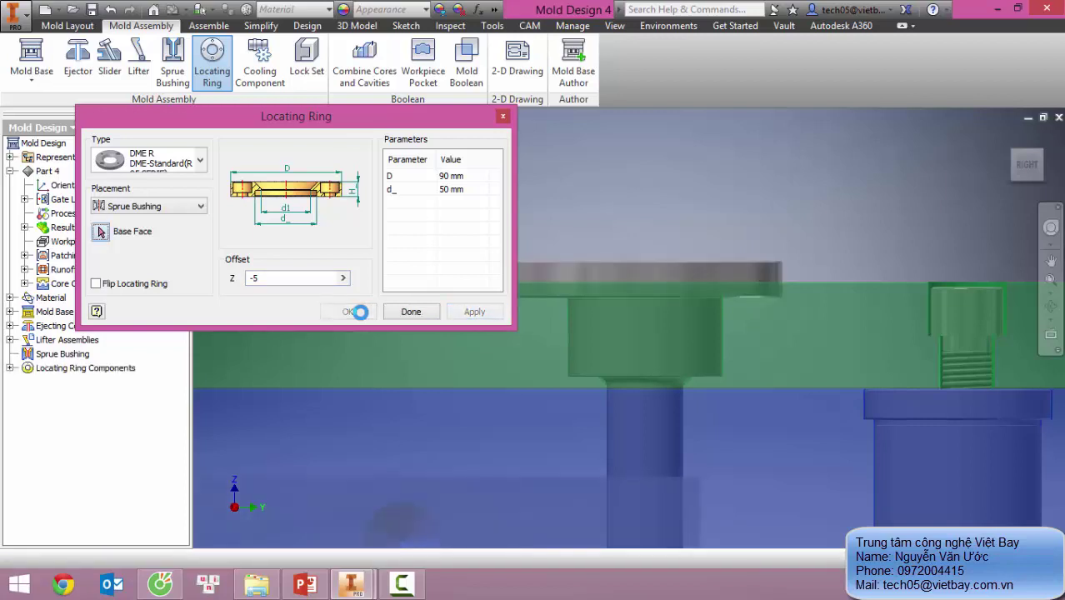
key("Escape")
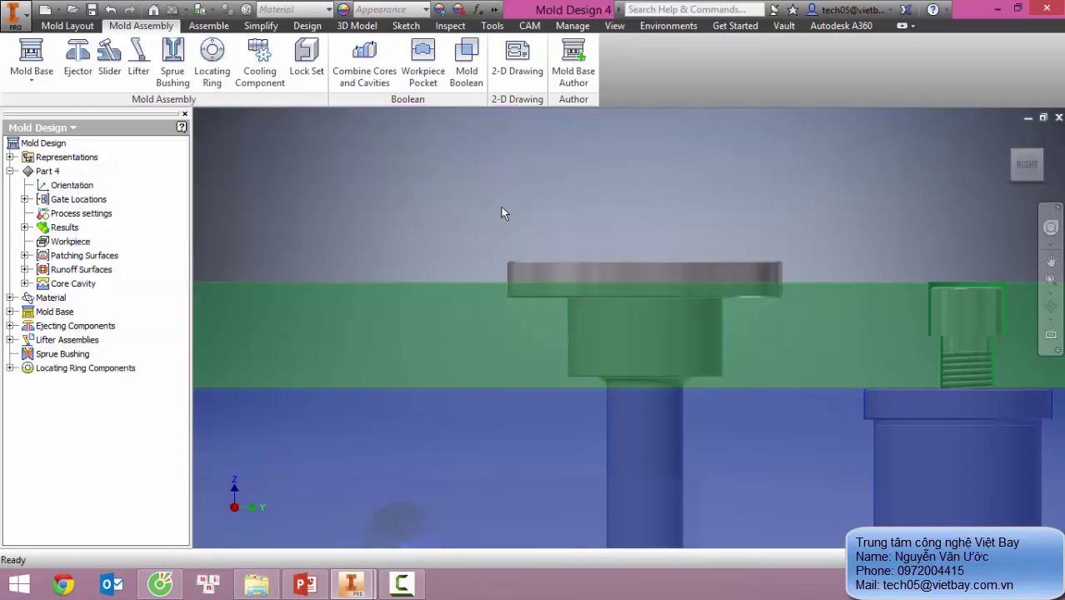
Step: Start a manual sketch of the Runner Sketch type for the mold
scroll(501, 207, "down", 5)
middle_click_drag(563, 215, 552, 240, "shift")
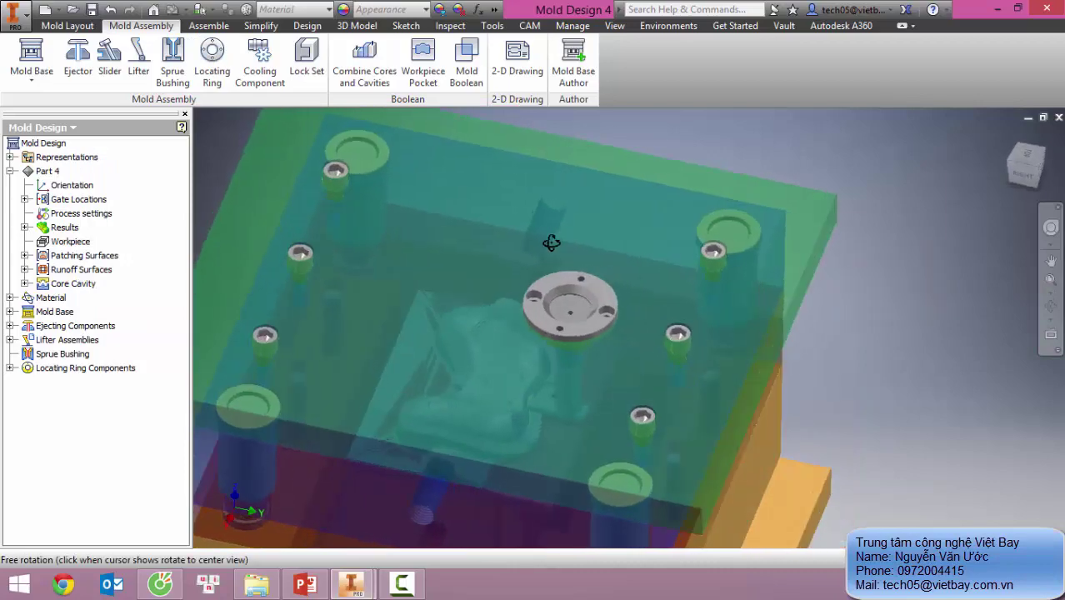
scroll(552, 240, "down", 3)
middle_click_drag(585, 323, 652, 301, "shift")
scroll(602, 209, "up", 3)
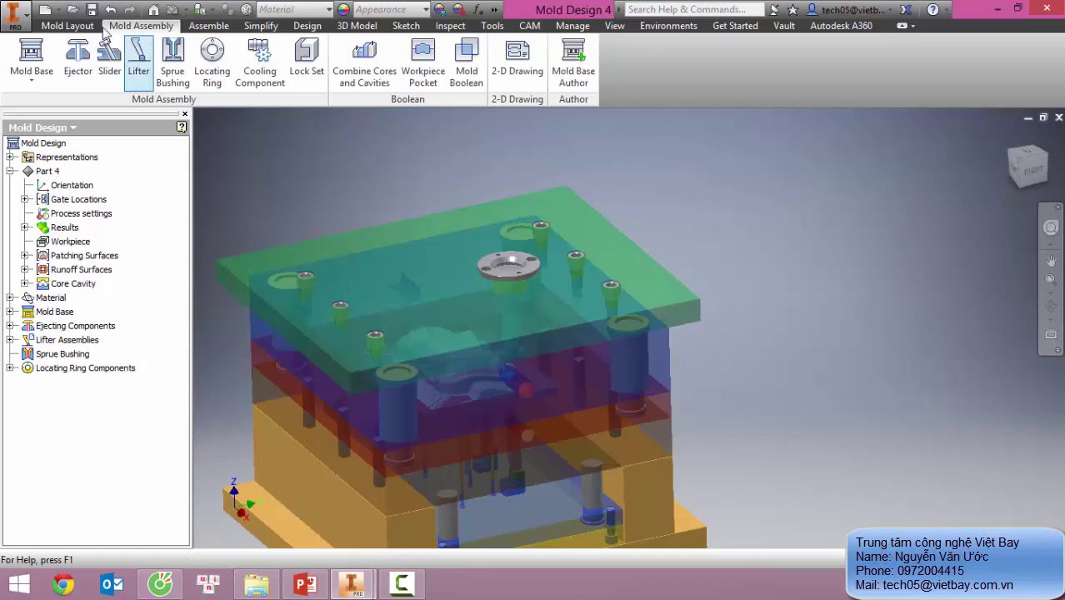
left_click(67, 25)
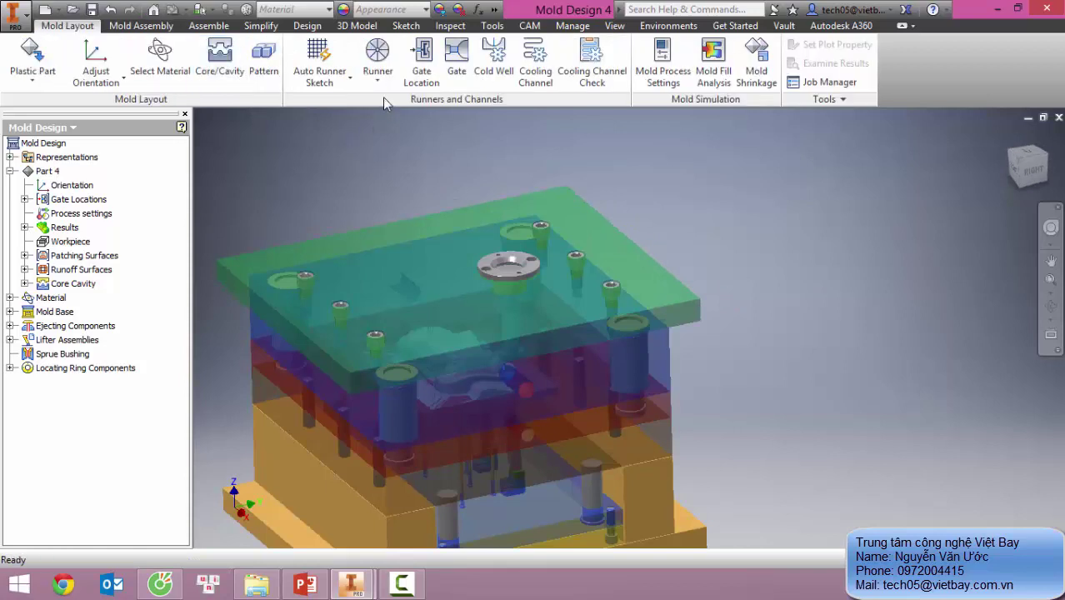
left_click(323, 86)
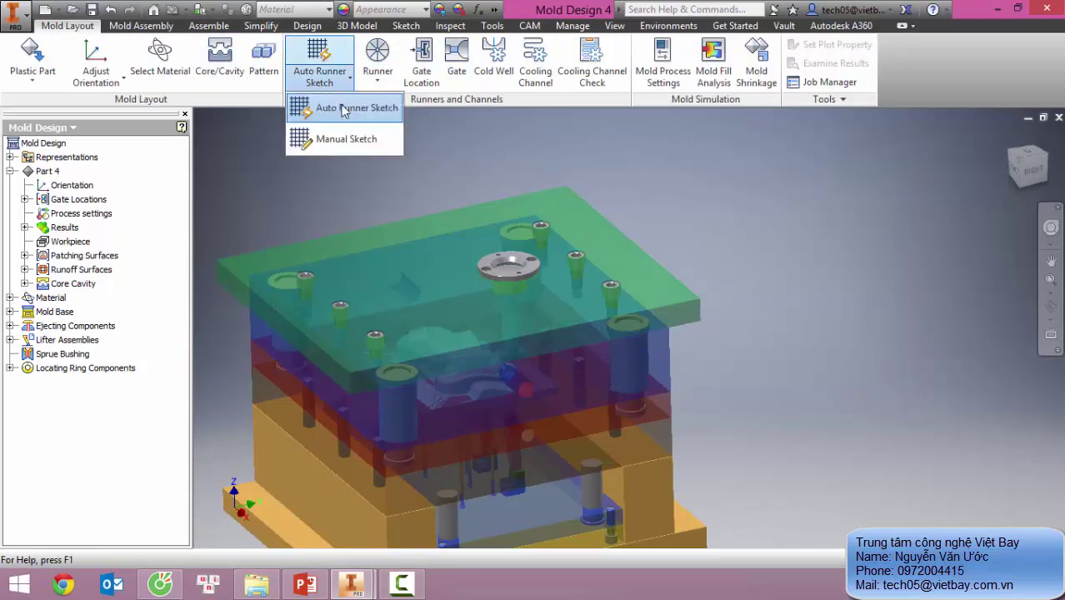
left_click(343, 146)
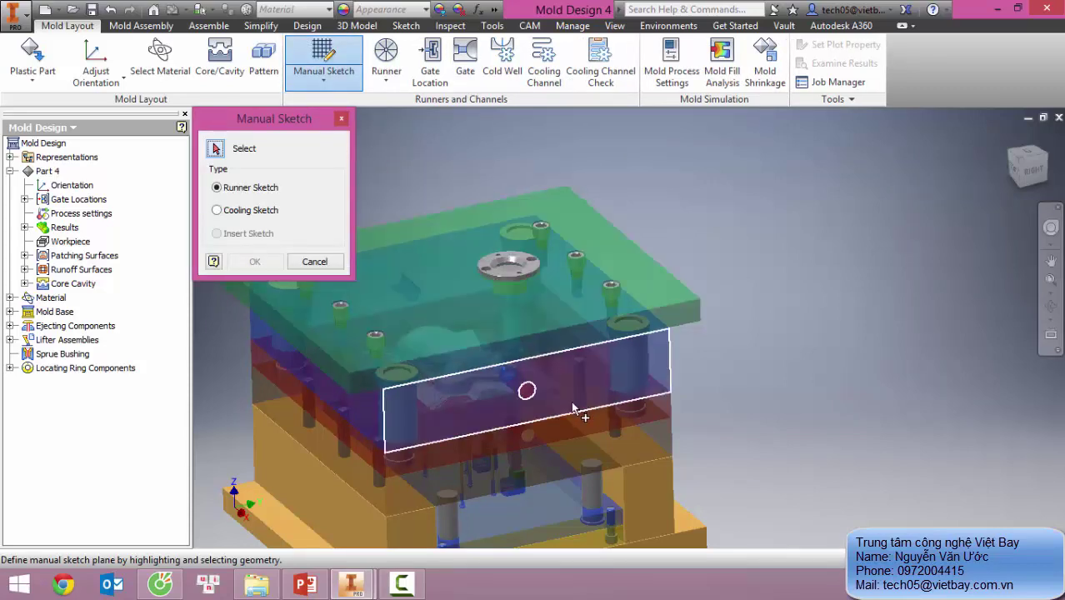
Step: Search the stacked faces around the sprue bushing's lower end for a suitable runner sketch plane
middle_click_drag(565, 325, 598, 281)
middle_click_drag(599, 281, 545, 323, "shift")
scroll(550, 330, "down", 5)
right_click(588, 332)
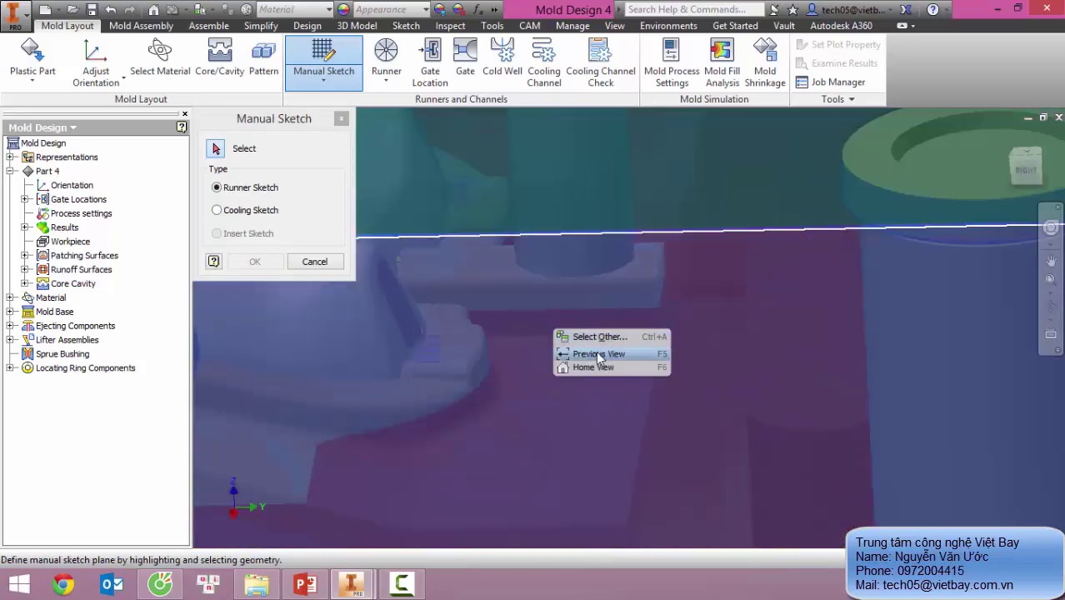
left_click(602, 337)
left_click(631, 342)
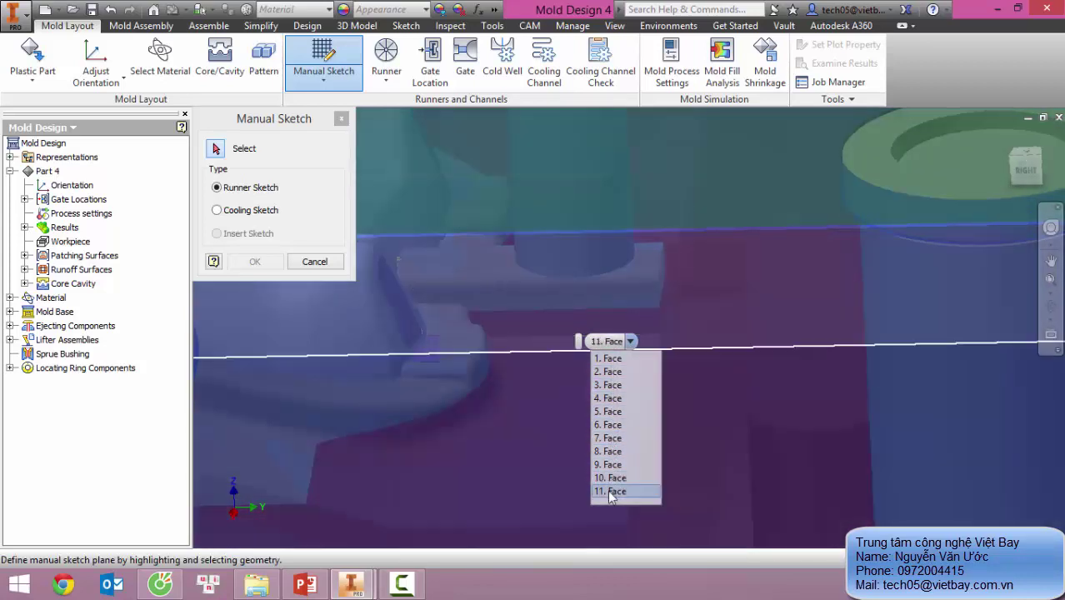
scroll(645, 326, "up", 6)
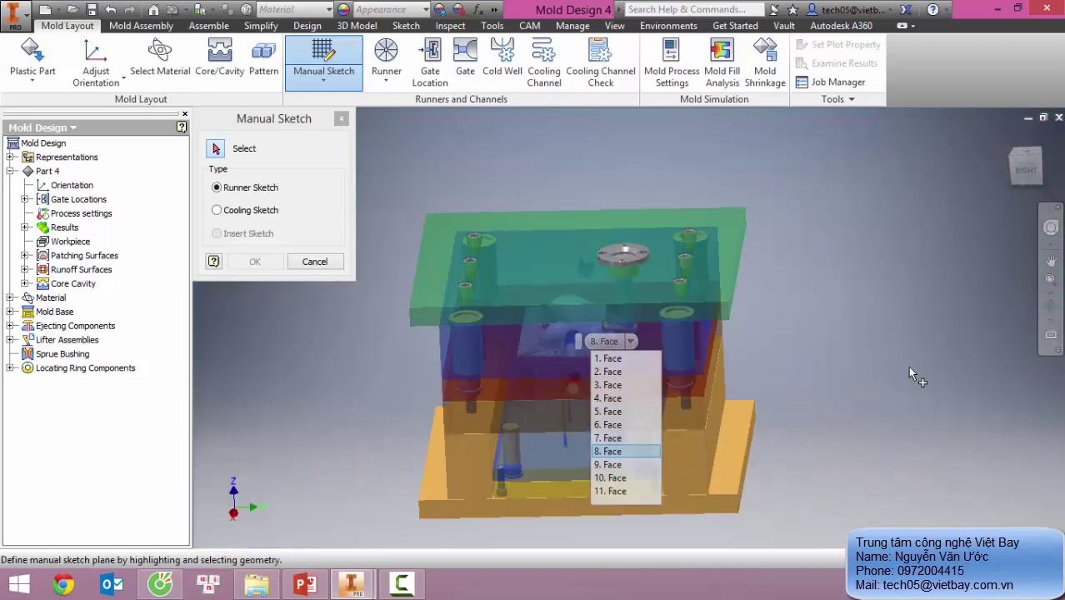
middle_click_drag(839, 355, 751, 360, "shift")
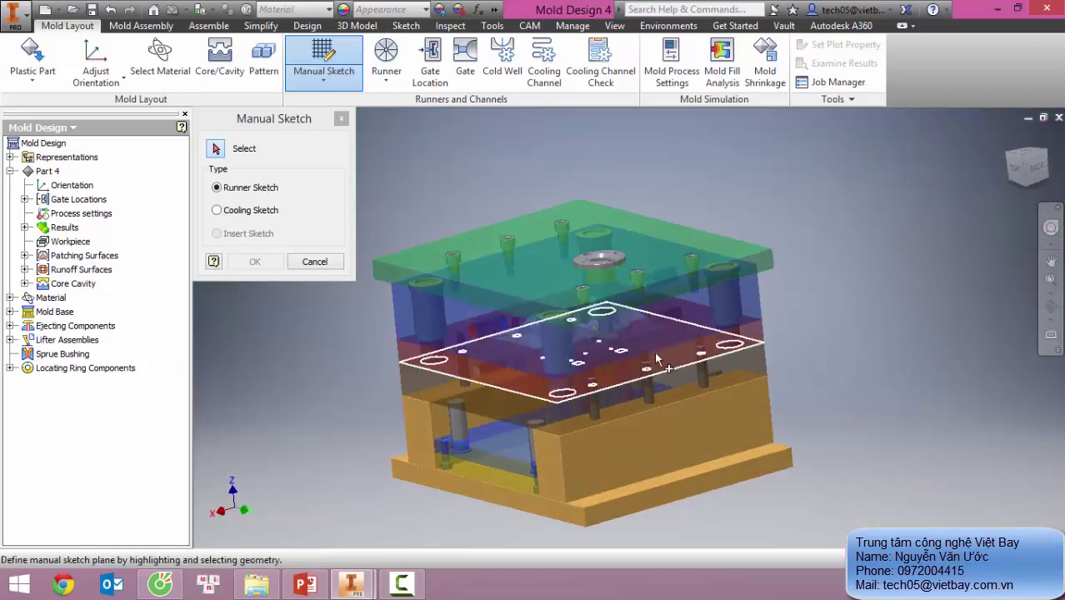
scroll(620, 351, "down", 5)
right_click(503, 269)
left_click(520, 270)
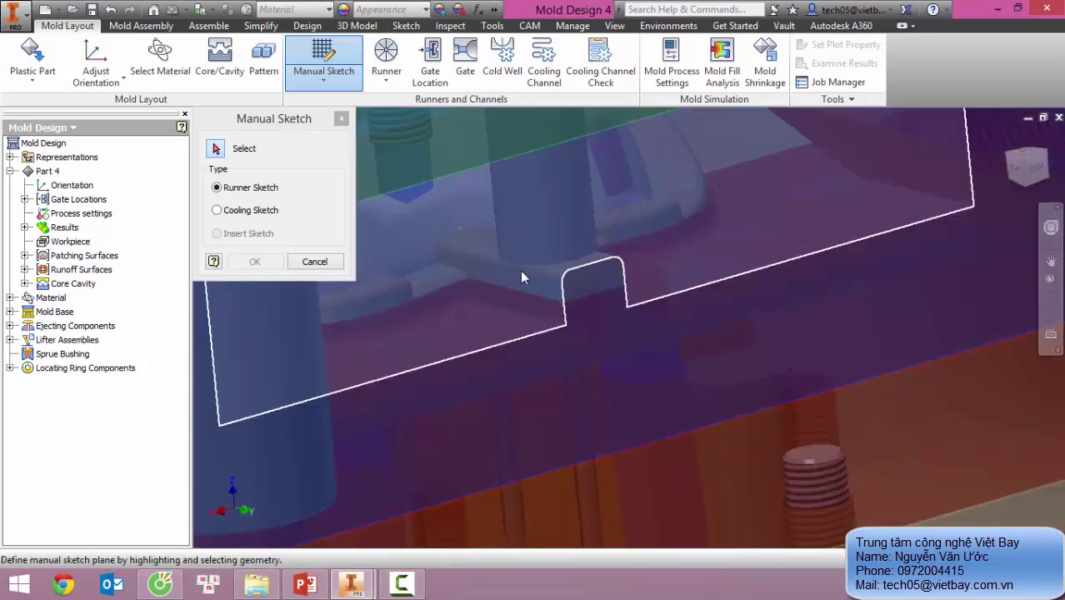
left_click(546, 272)
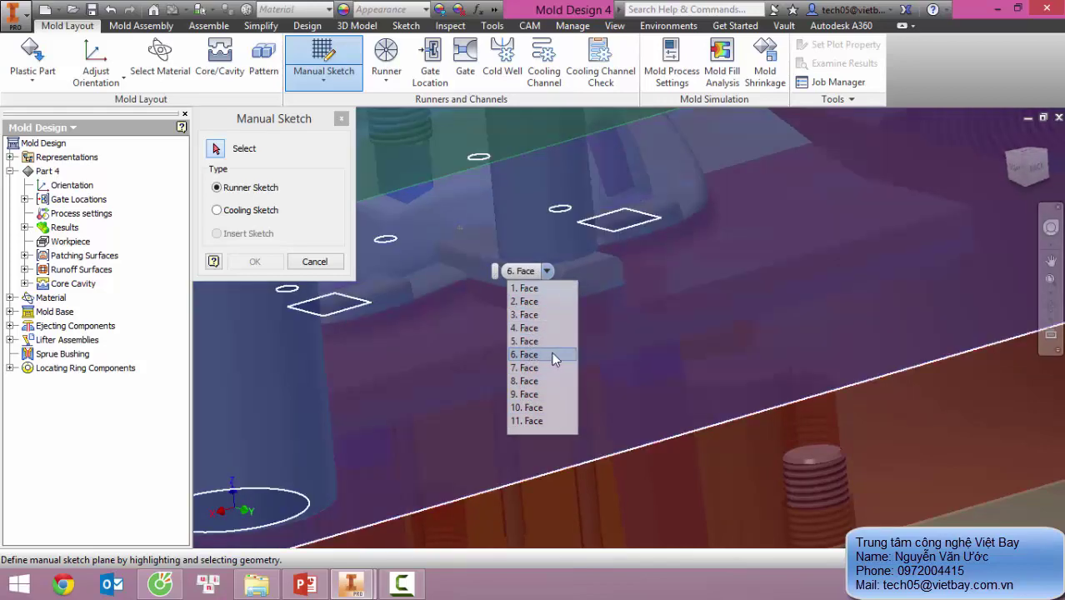
middle_click_drag(652, 312, 687, 362)
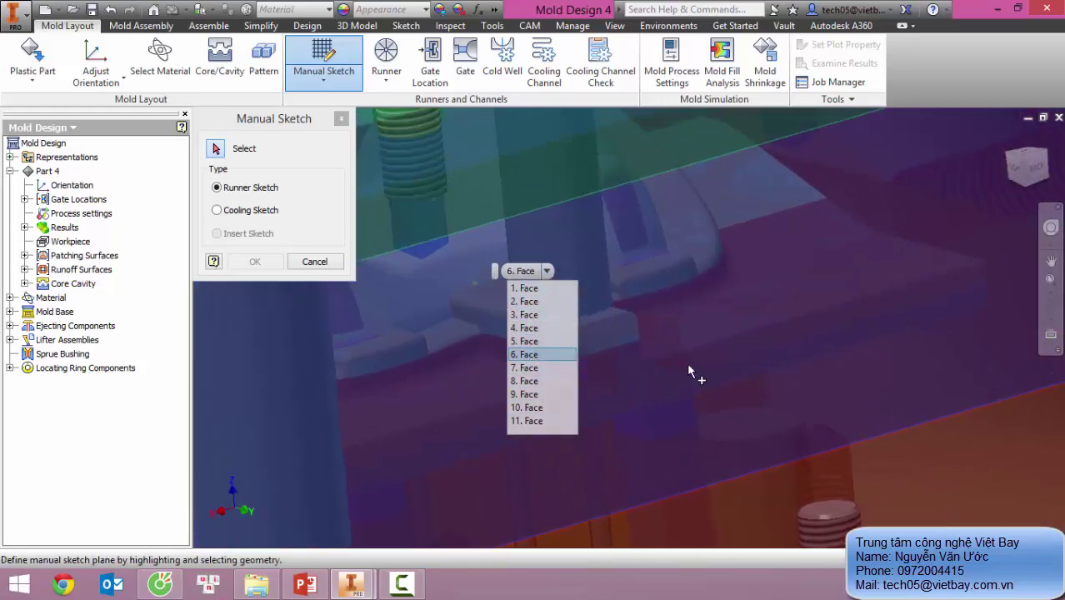
scroll(680, 286, "down", 4)
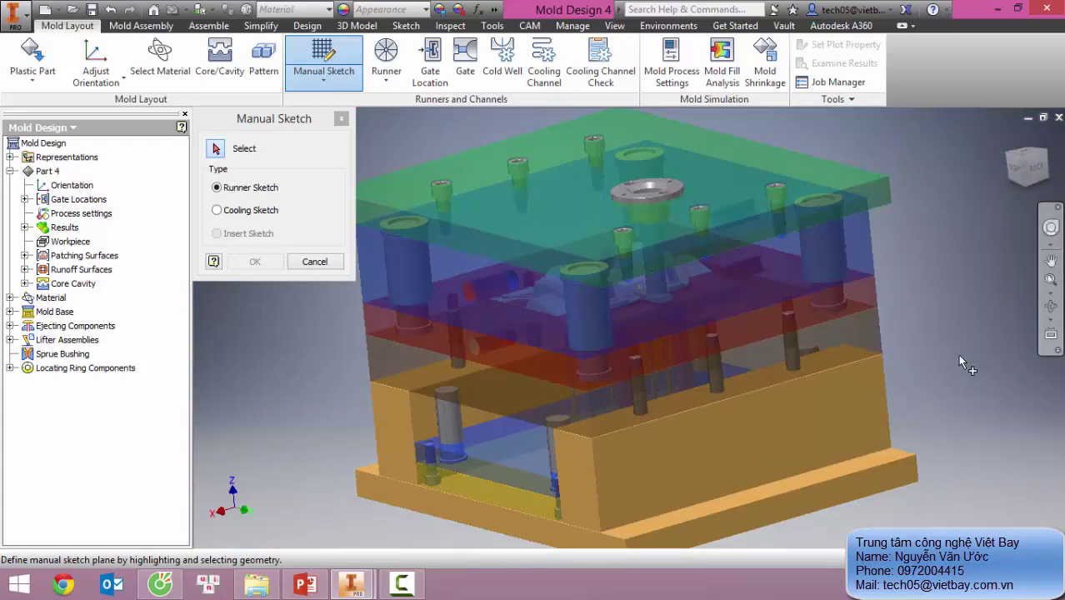
Step: Look through the overlapping faces of the raised step beneath the sprue bushing as candidate sketch planes
scroll(633, 304, "up", 6)
middle_click_drag(714, 271, 613, 290)
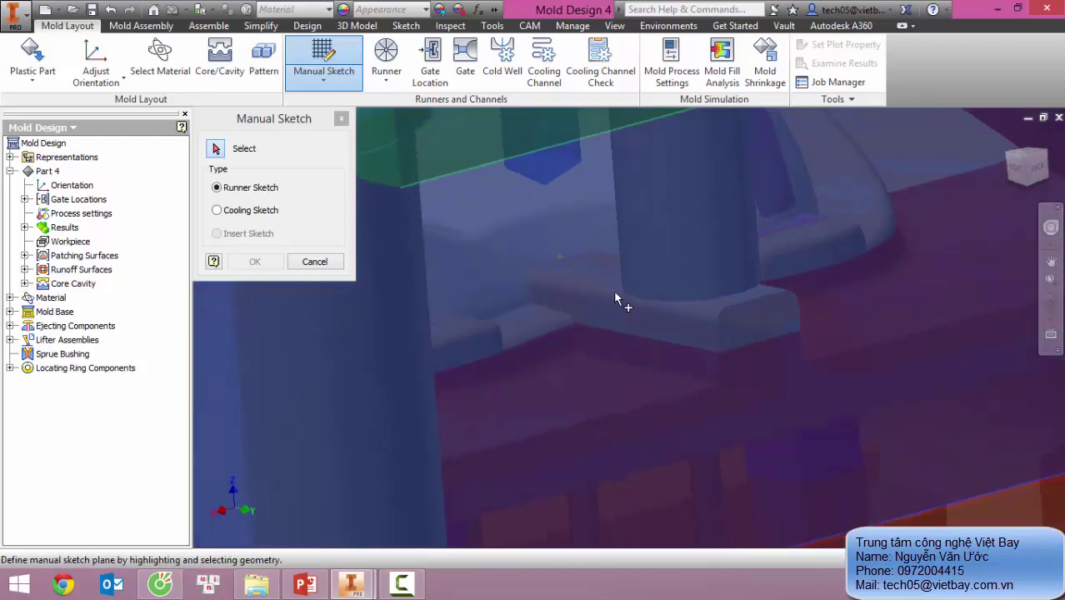
right_click(613, 290)
left_click(619, 290)
left_click(641, 291)
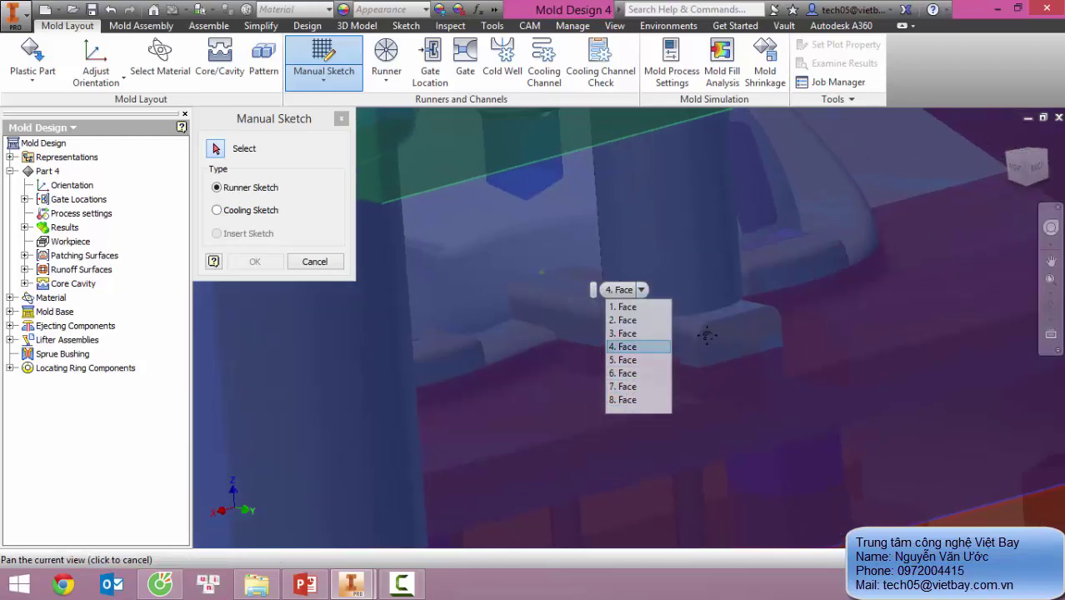
scroll(727, 337, "down", 8)
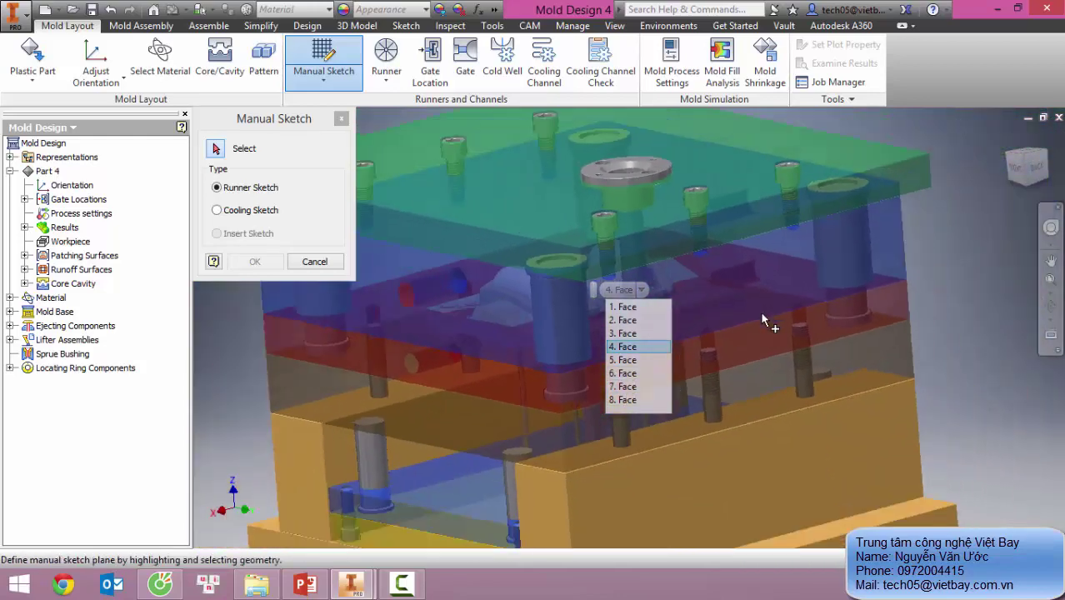
left_click(922, 319)
Step: Create the runner sketch on the narrow flat face of the raised step beneath the sprue bushing
middle_click_drag(716, 298, 694, 311, "shift")
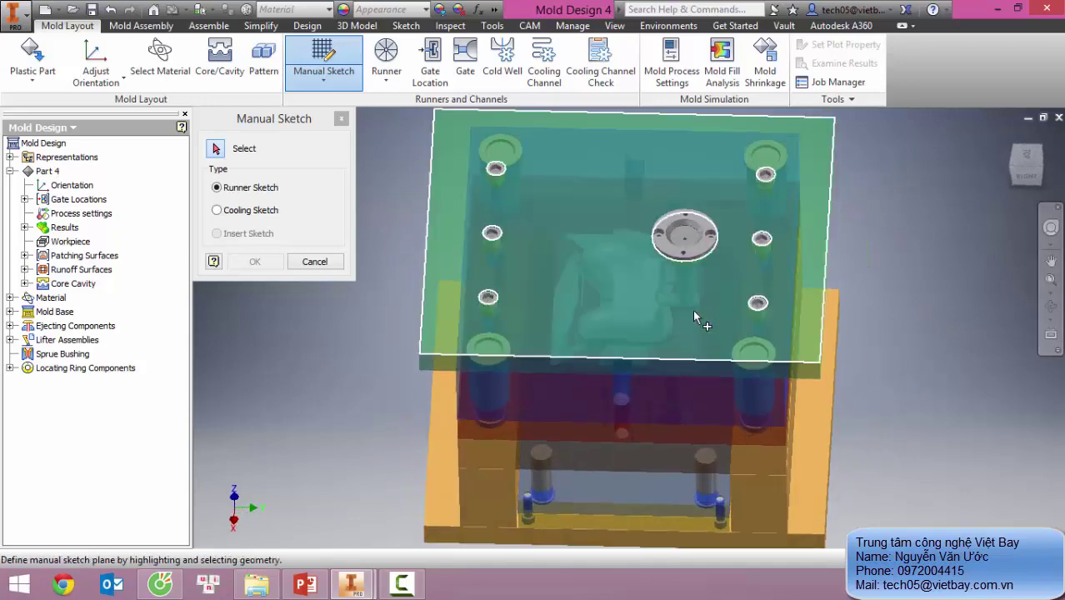
scroll(673, 299, "up", 5)
right_click(671, 296)
left_click(700, 302)
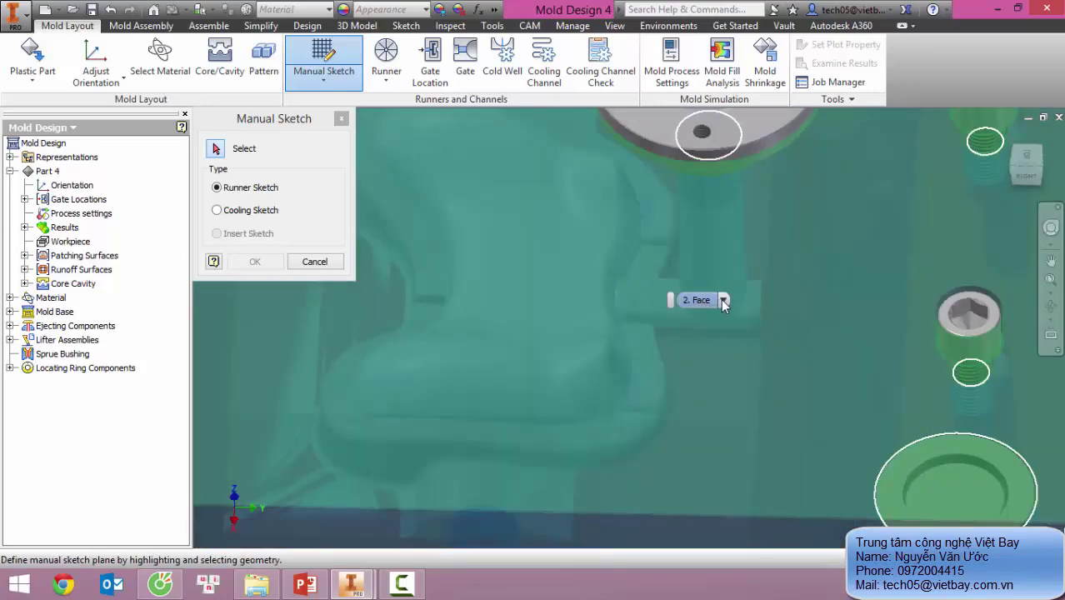
left_click(724, 300)
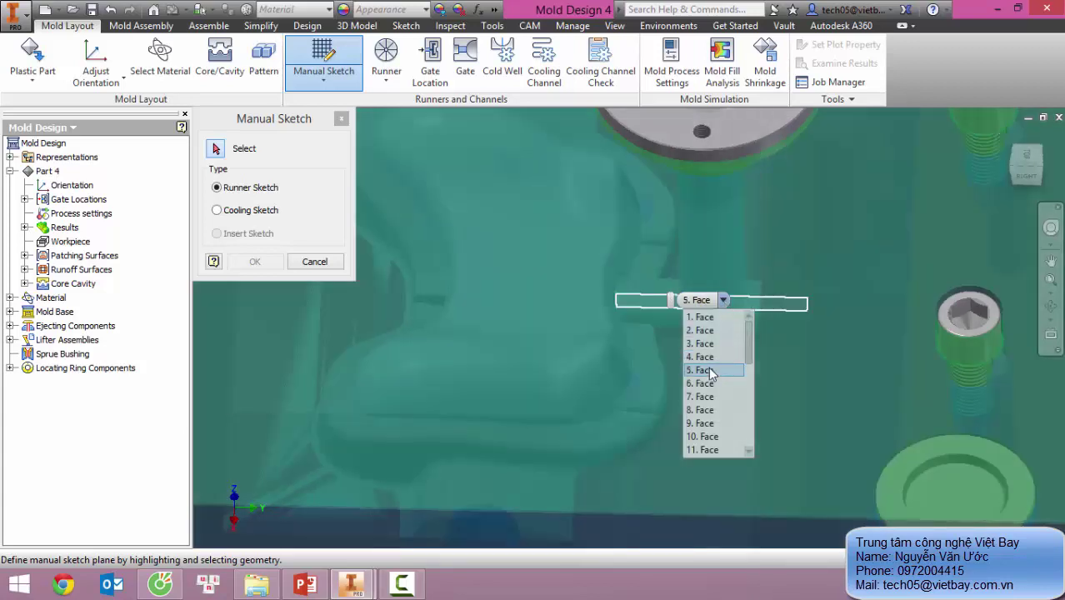
left_click(707, 383)
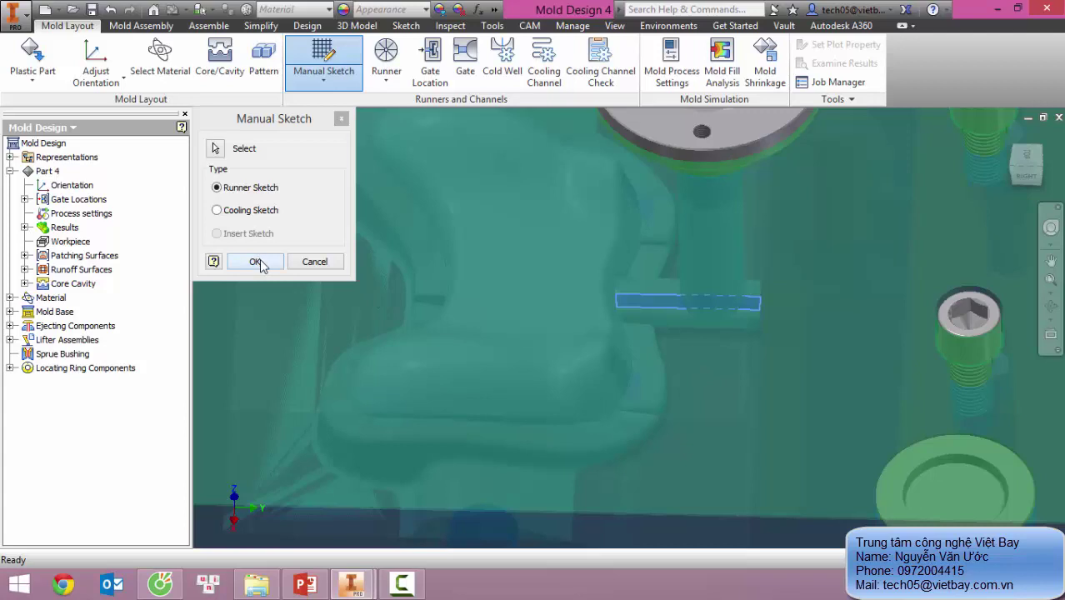
left_click(256, 261)
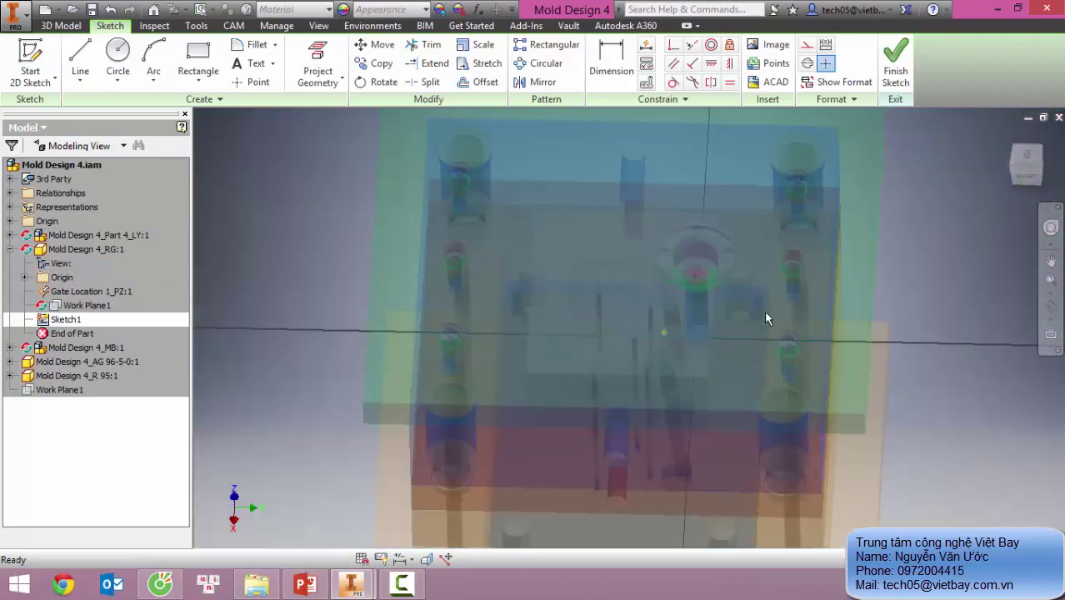
Step: Project the sprue bushing's small central hole edge into the runner sketch
scroll(800, 313, "up", 6)
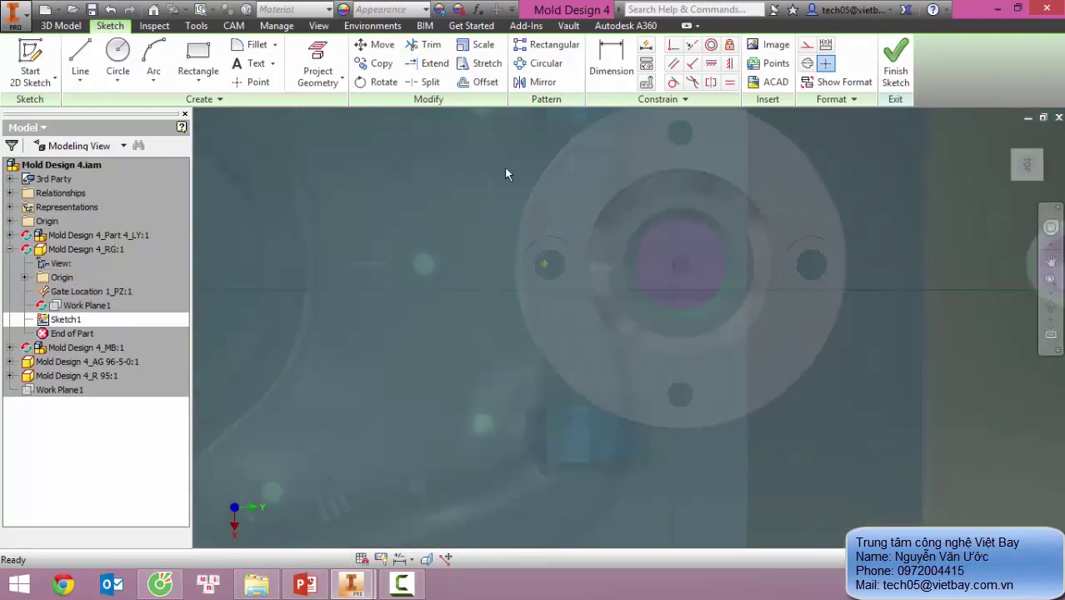
left_click(317, 67)
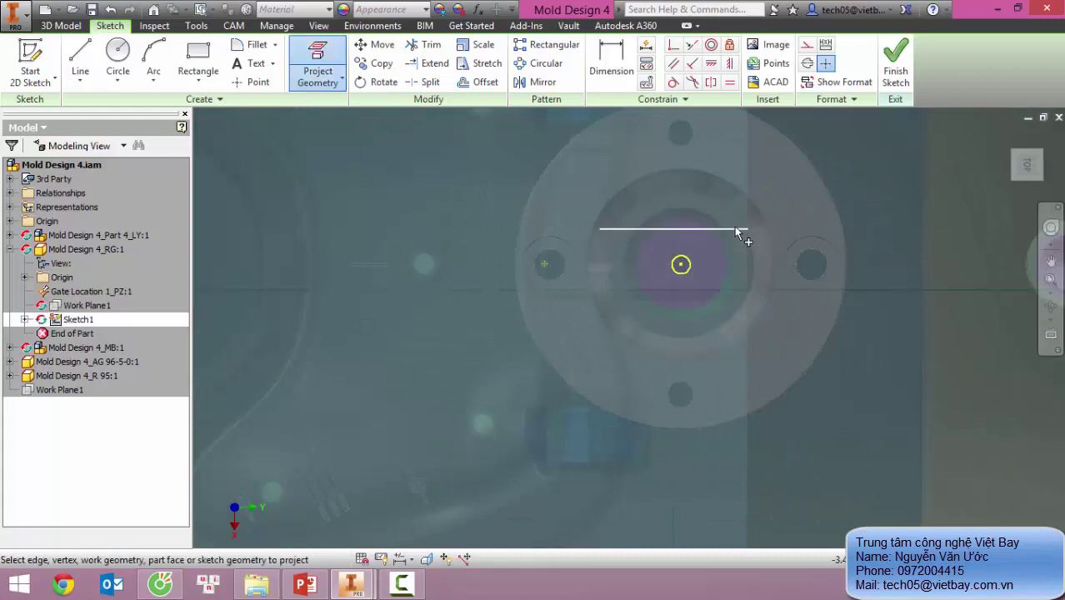
left_click(681, 264)
key("Escape")
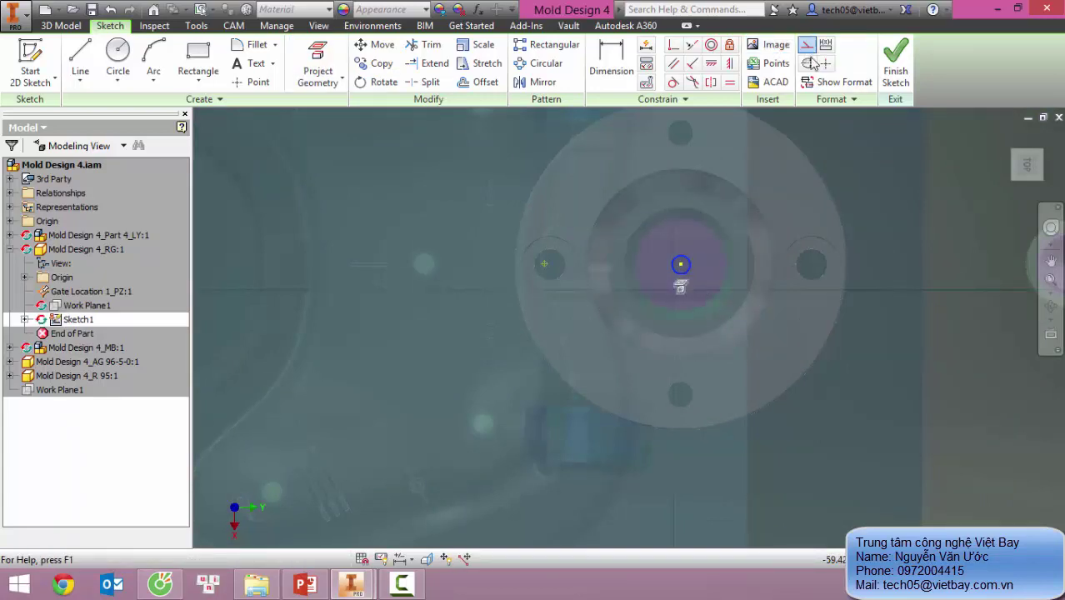
Step: Draw a horizontal runner line about 24 mm long from the projected circle's centre toward the part
scroll(683, 258, "up", 2)
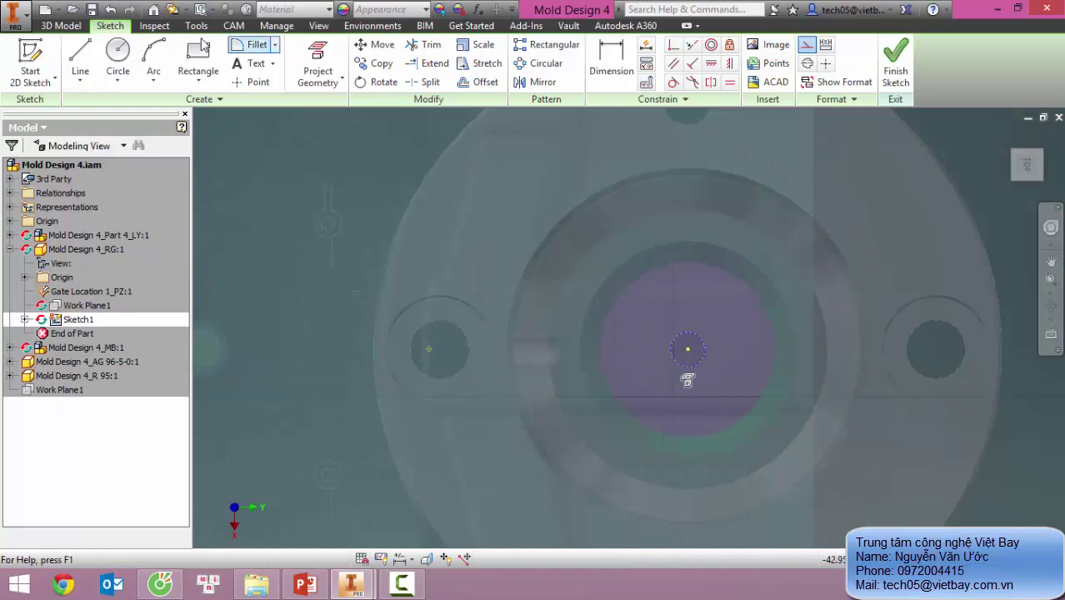
left_click(80, 60)
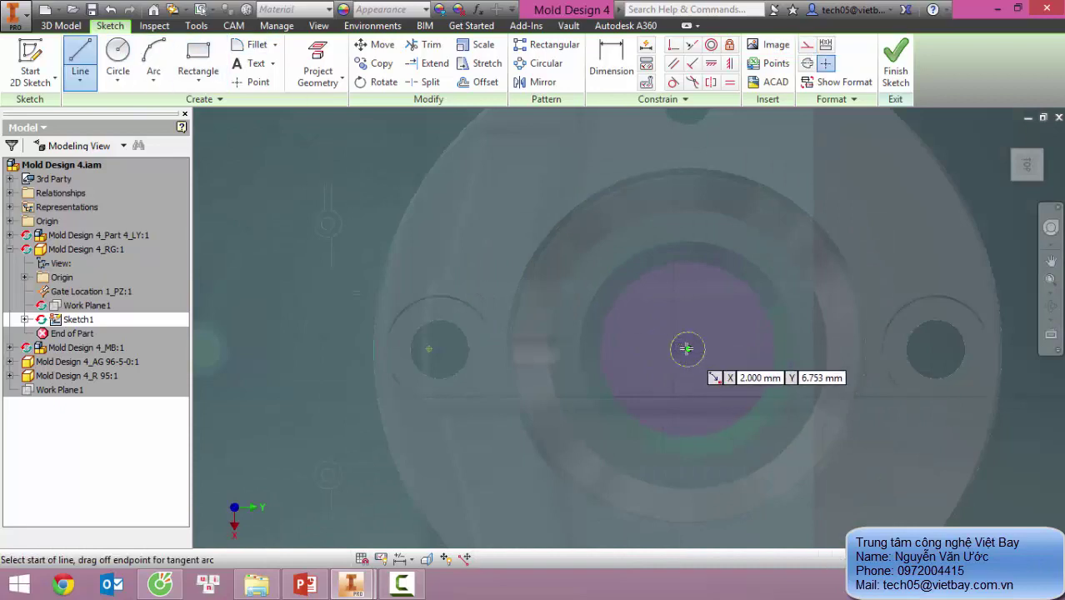
left_click(687, 349)
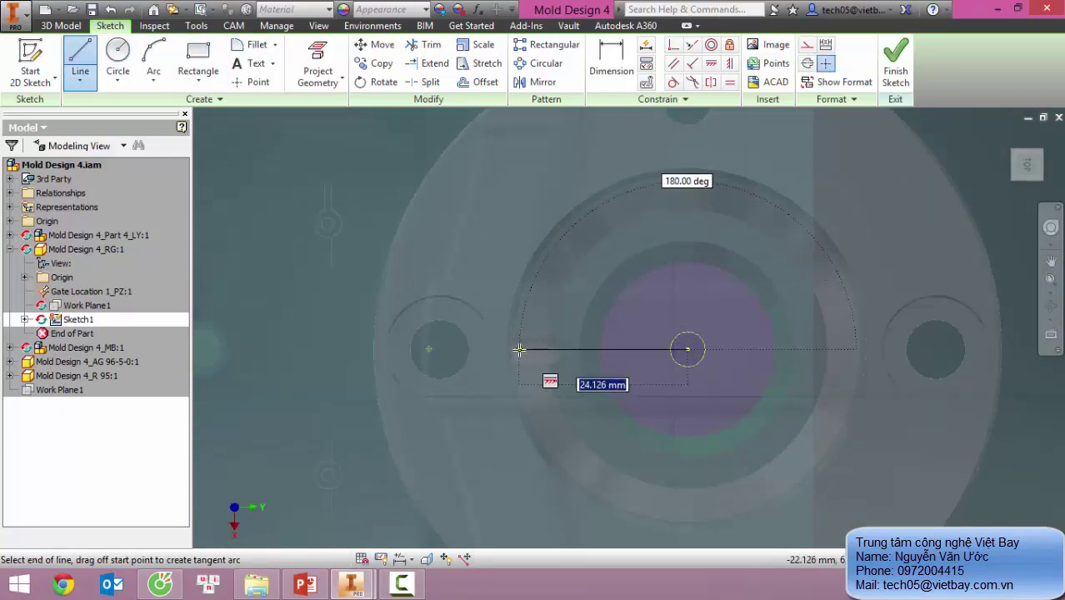
left_click(519, 351)
Step: Dimension the runner line's length at 30 mm
left_click(612, 60)
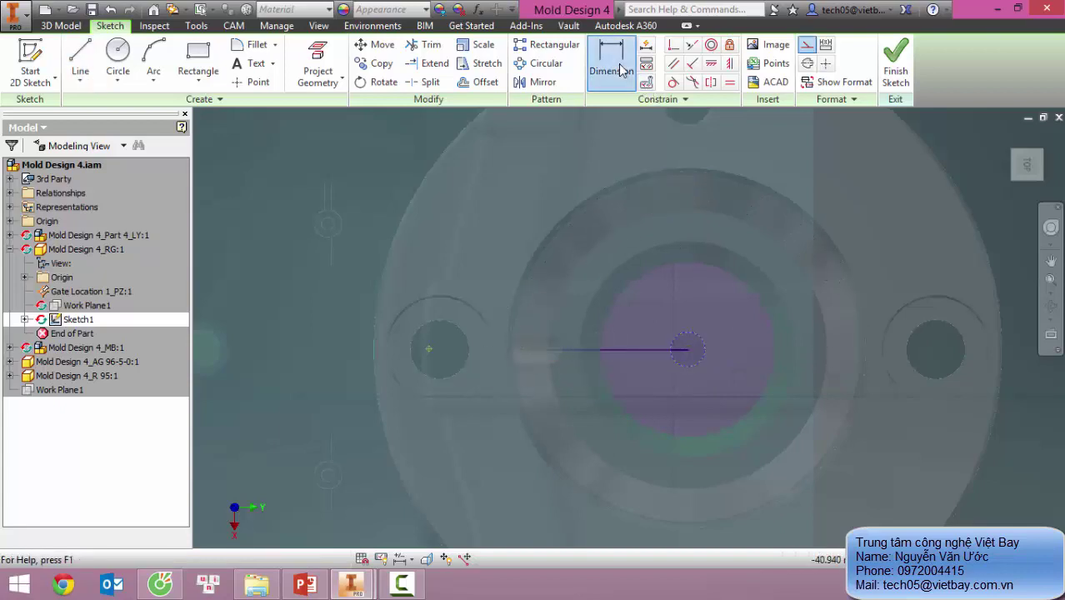
left_click(616, 309)
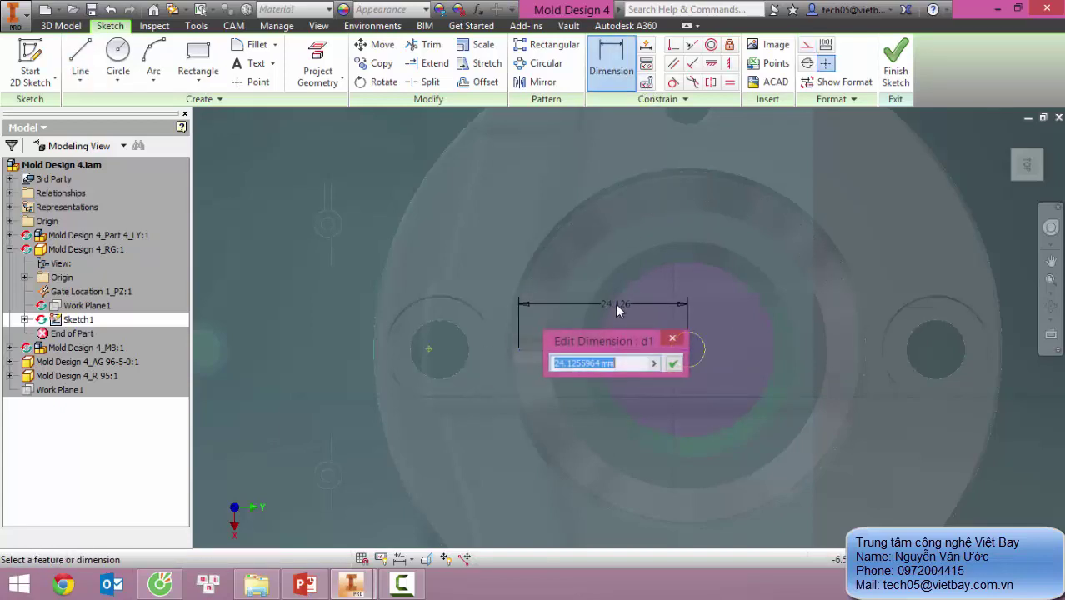
type("30")
key("Return")
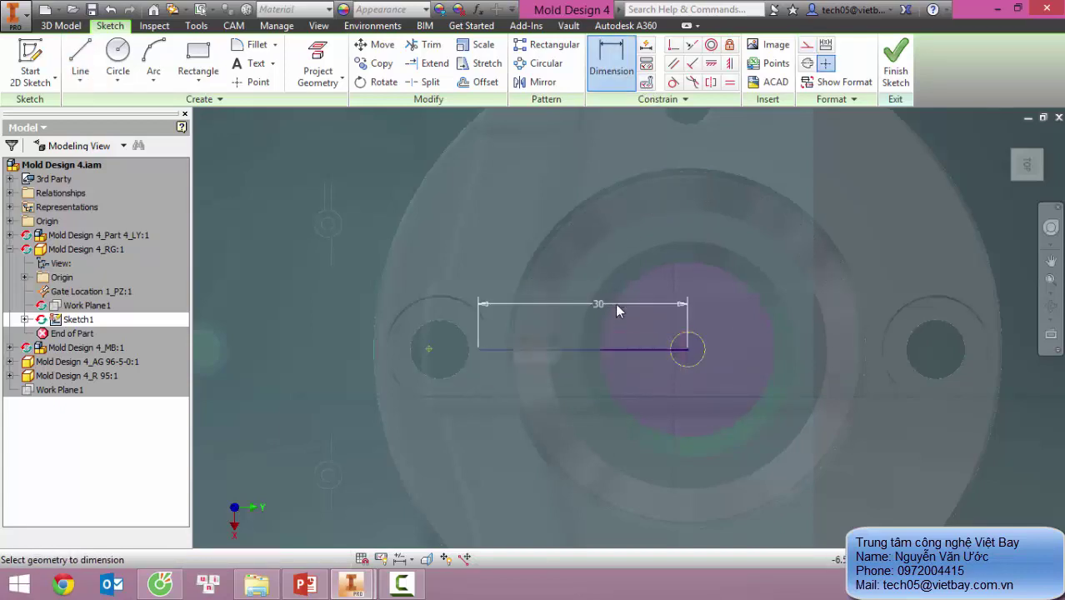
Step: Set the runner line's length to 25 mm and finish the sketch
double_click(599, 306)
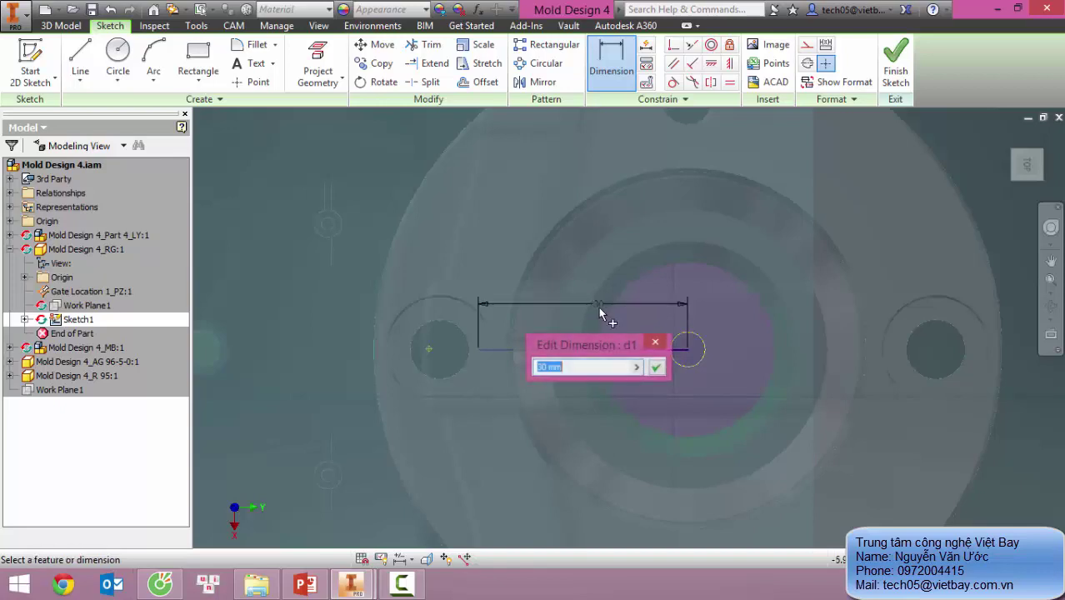
type("25")
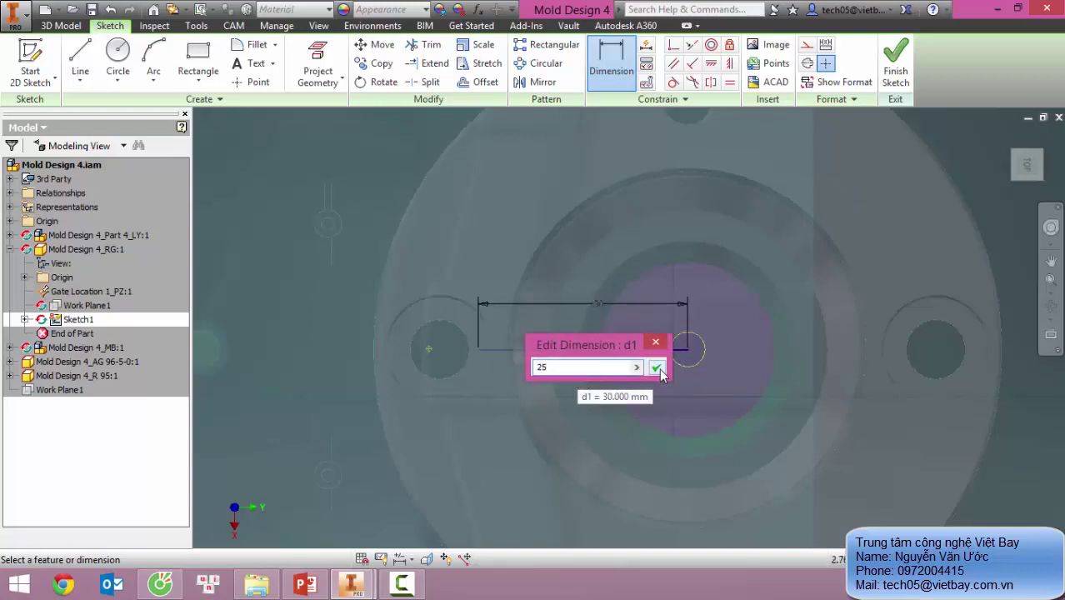
left_click(658, 370)
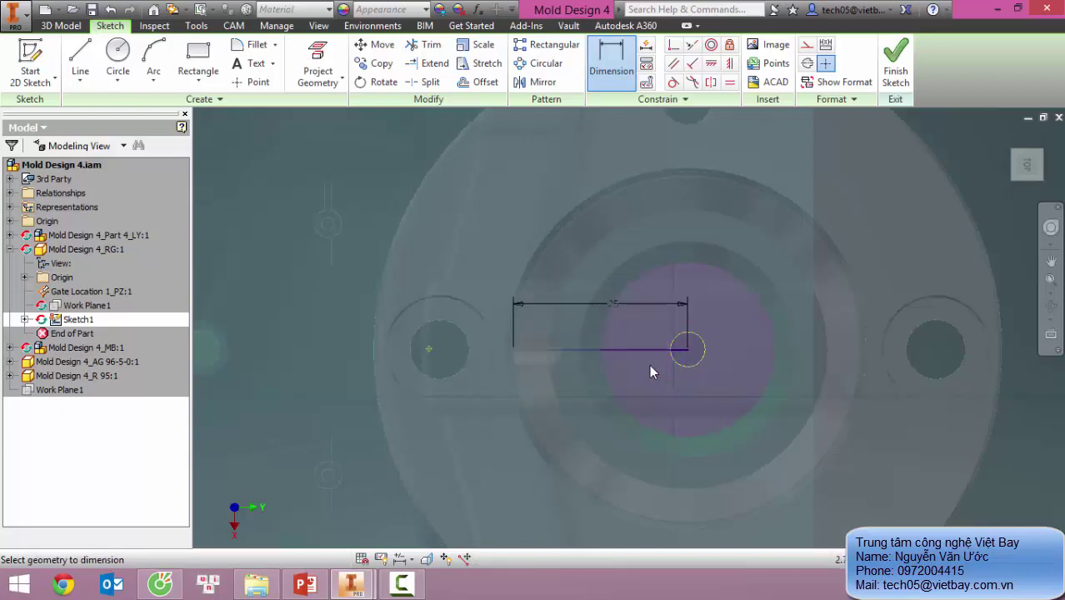
left_click(896, 67)
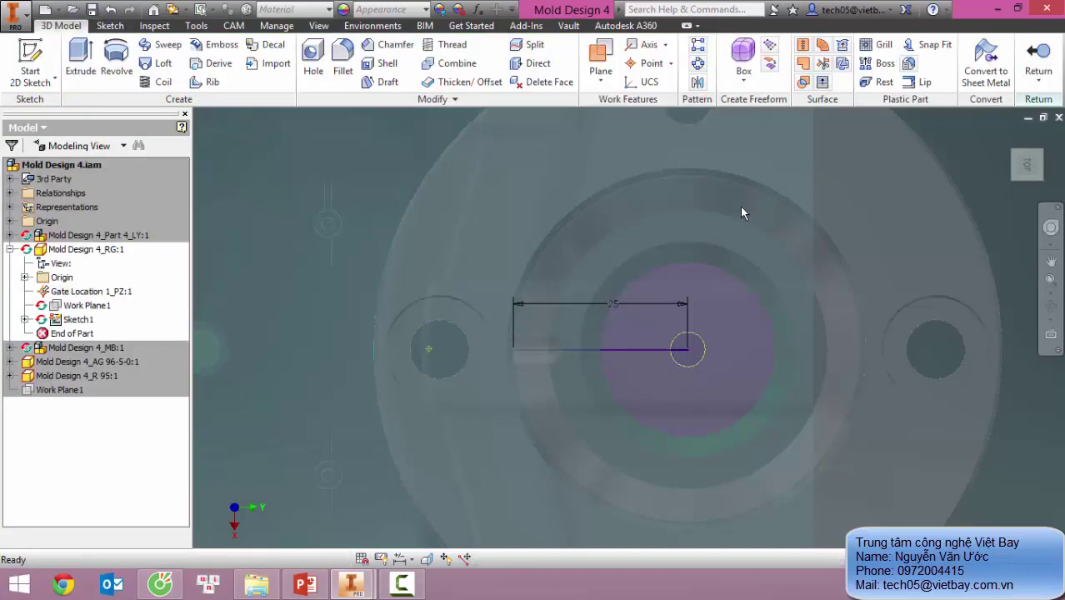
middle_click_drag(698, 292, 667, 268)
scroll(659, 326, "down", 2)
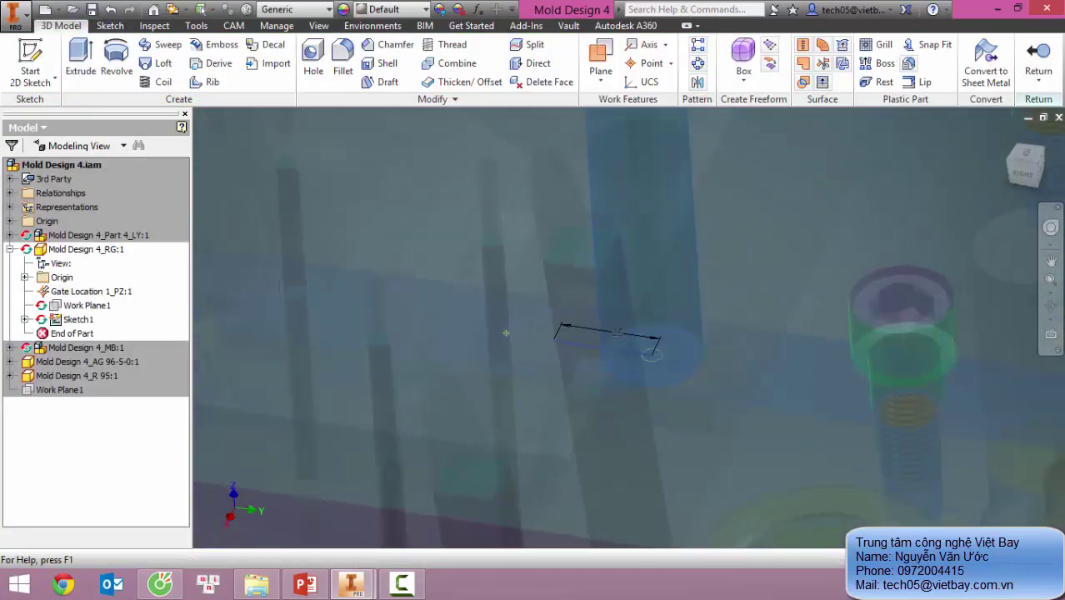
Step: Leave the runner part and return to the mold assembly
left_click(1039, 63)
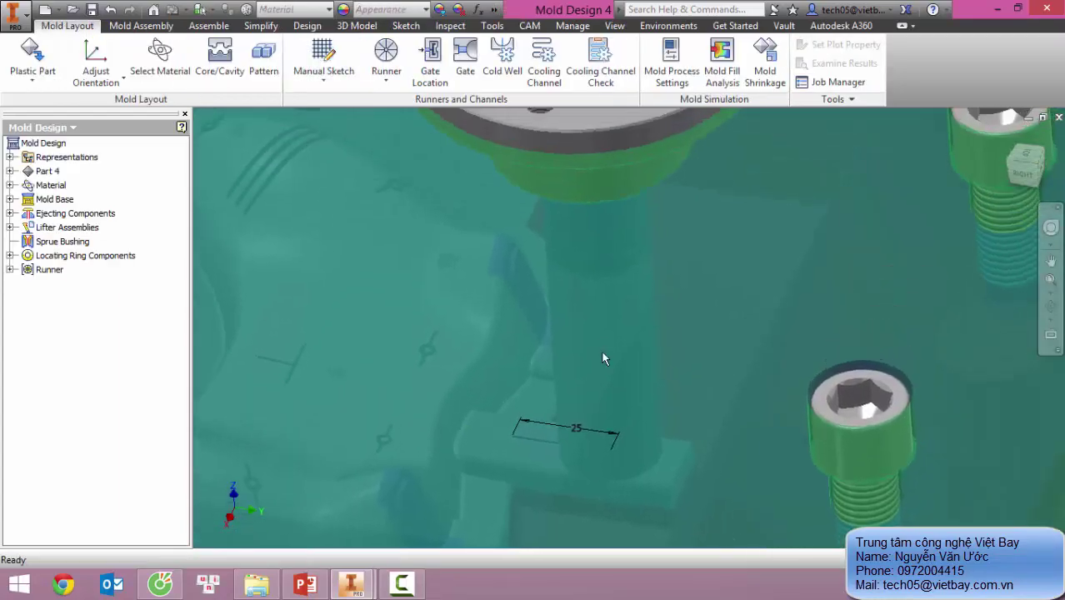
scroll(602, 352, "down", 4)
mouse_move(629, 353)
middle_mouse_down("shift")
mouse_move(611, 345)
mouse_move(642, 357)
mouse_move(621, 364)
middle_mouse_up("shift")
scroll(577, 369, "up", 3)
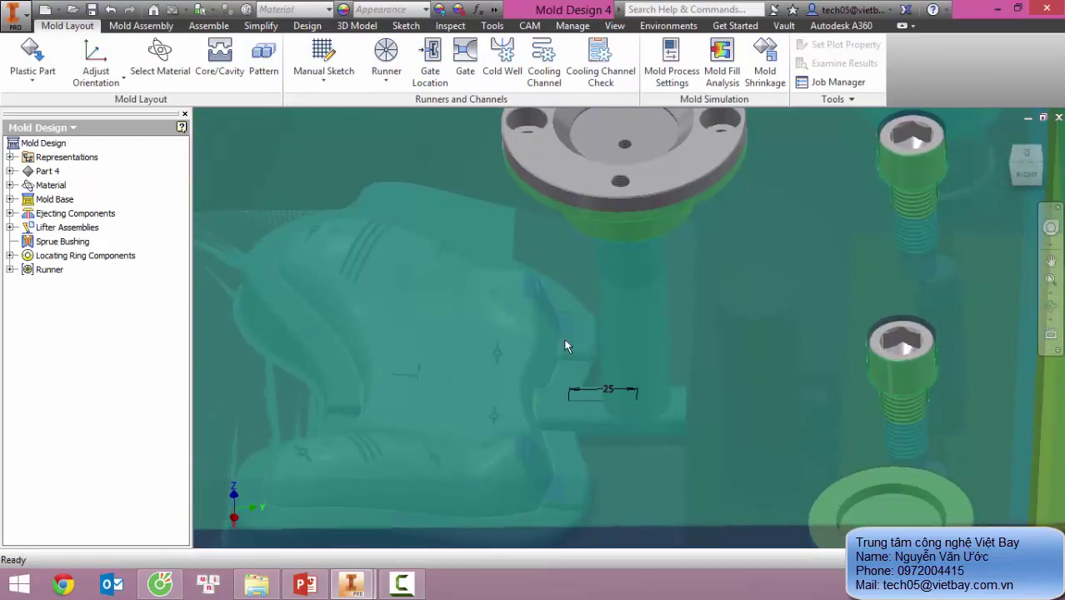
scroll(607, 365, "down", 3)
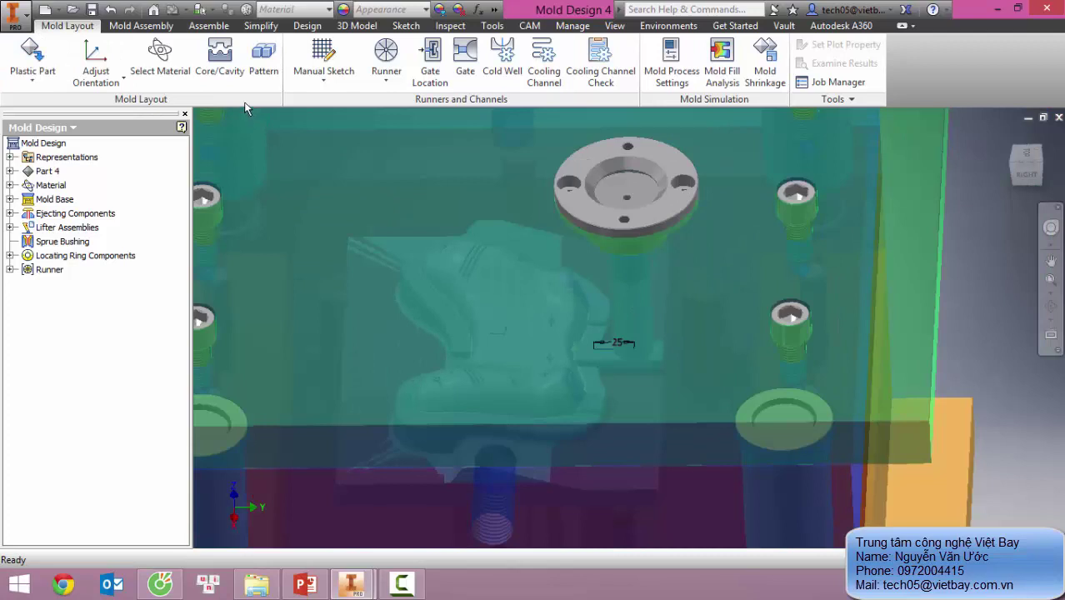
Step: Start a circular-section runner along the 25 mm sketch line and set its diameter to 6 mm
left_click(386, 77)
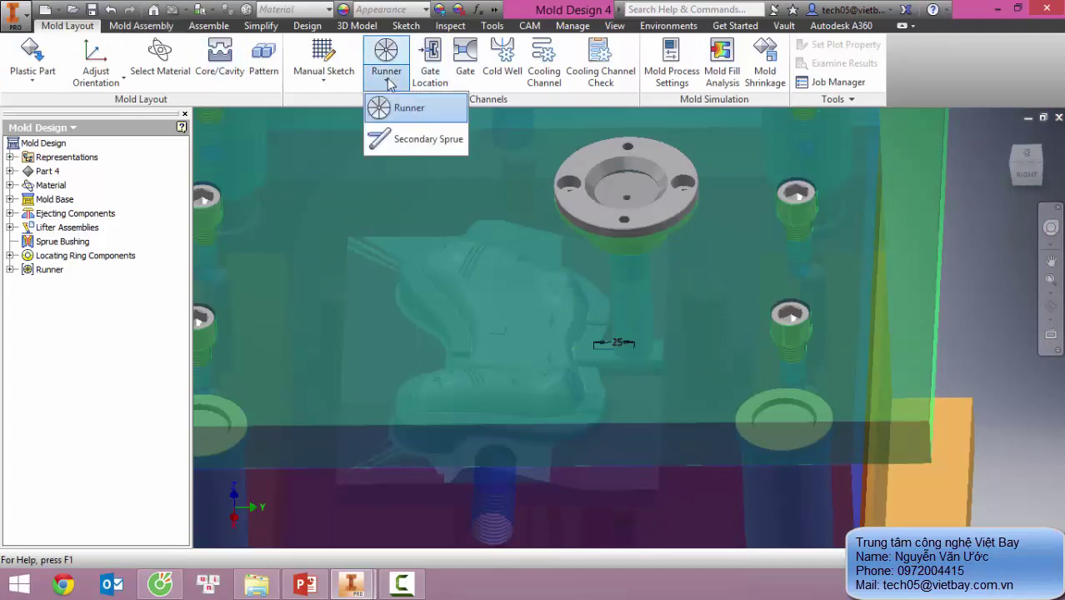
left_click(392, 104)
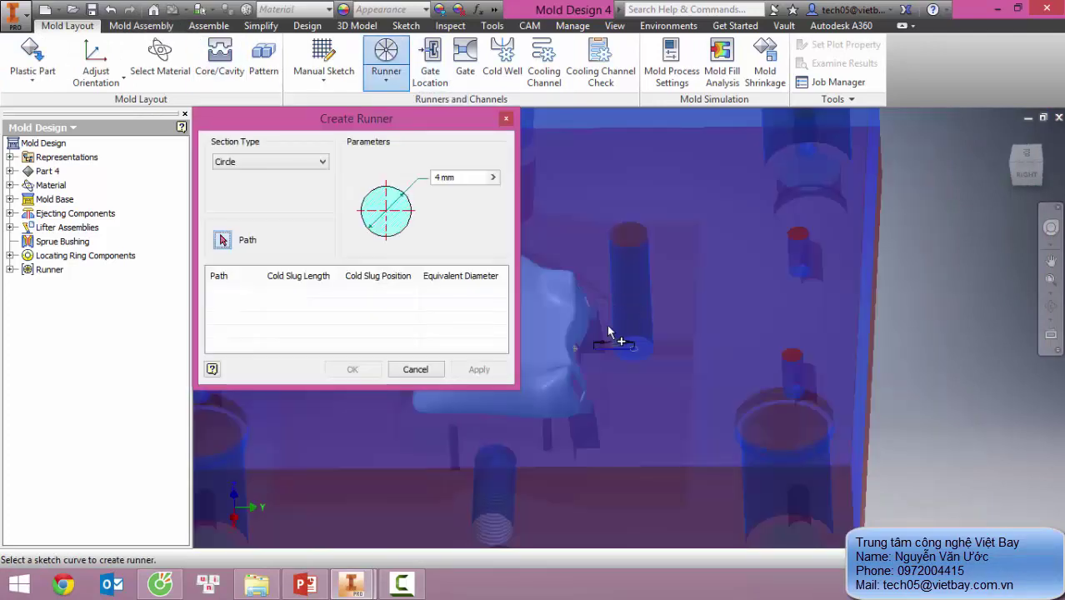
scroll(614, 354, "up", 5)
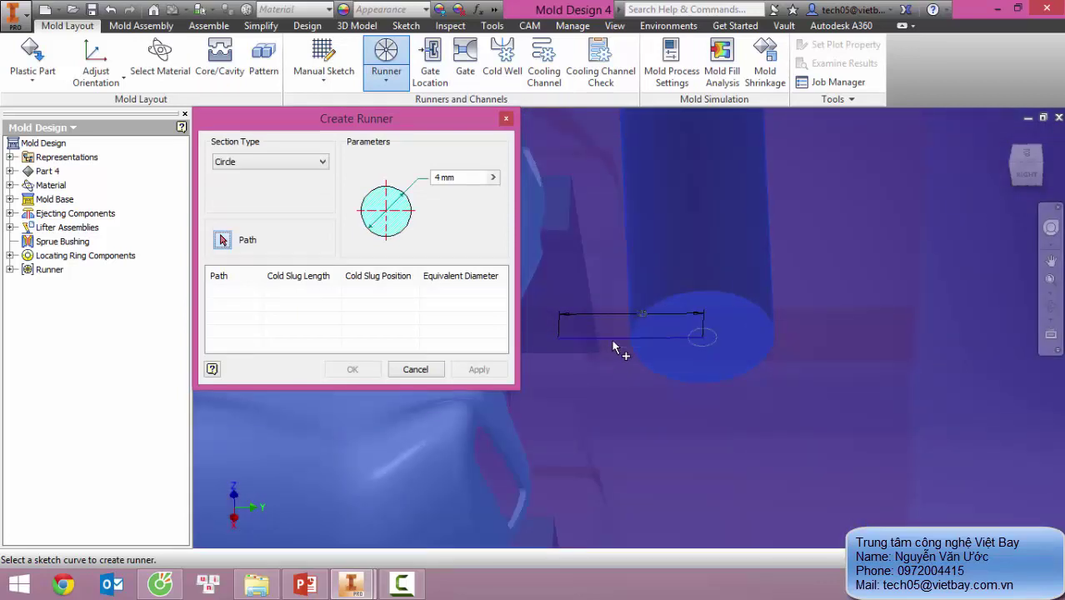
left_click(618, 348)
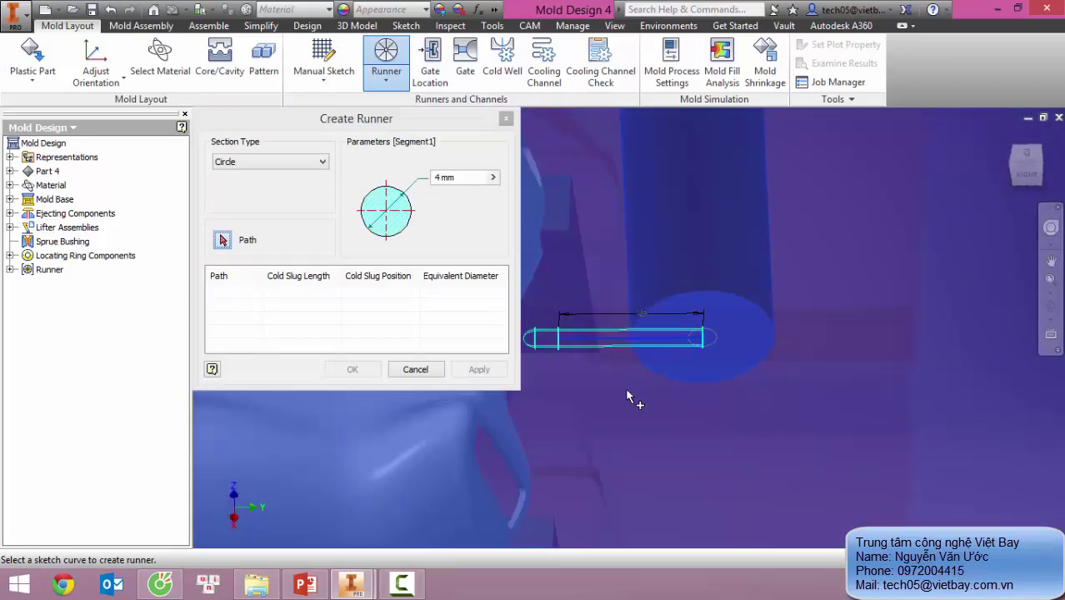
left_click(458, 179)
type("6")
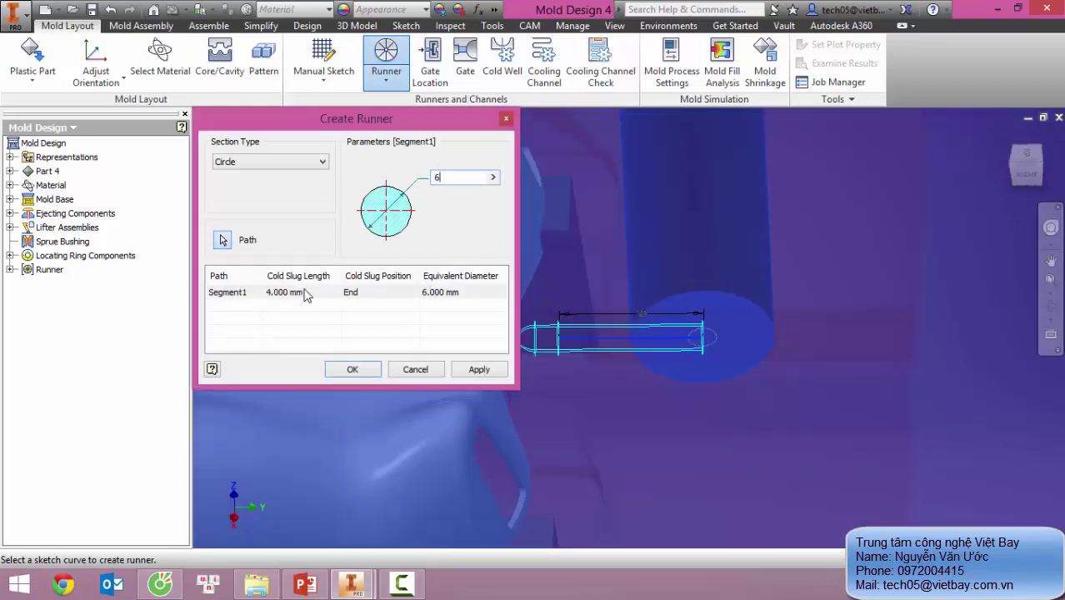
Step: Set the runner's cold slug length to 3 mm with its position at the end, and create the runner
middle_click_drag(660, 319, 711, 324)
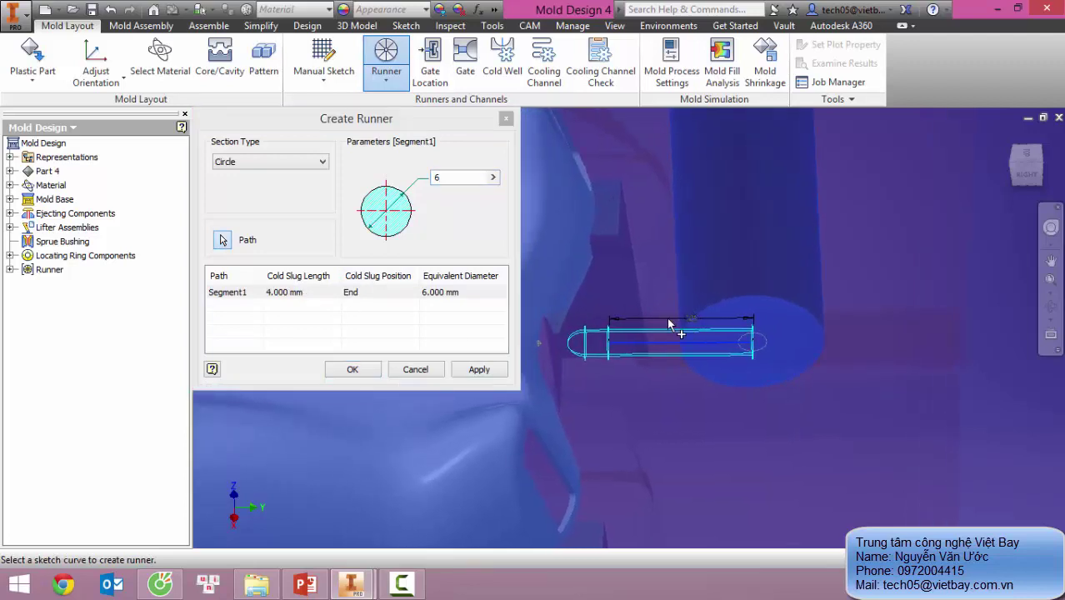
double_click(315, 293)
type("2")
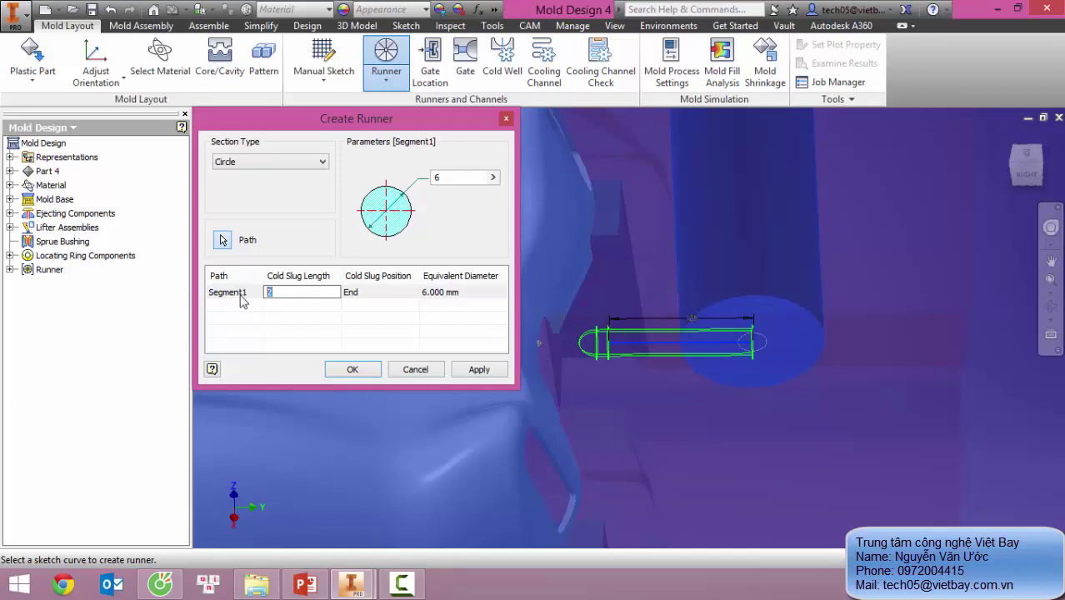
type("3")
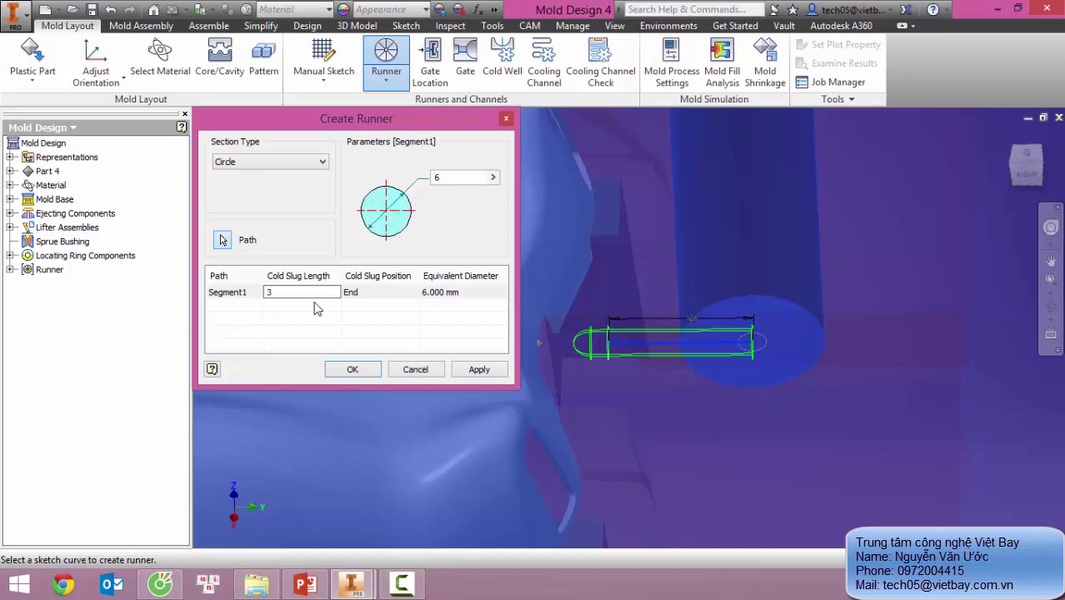
left_click(496, 375)
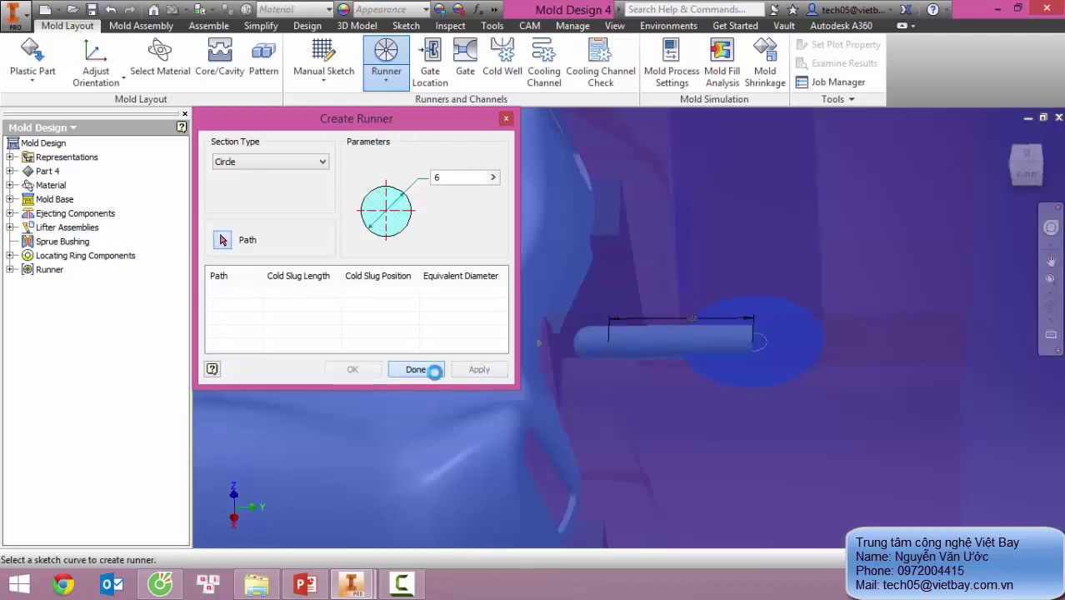
left_click(427, 369)
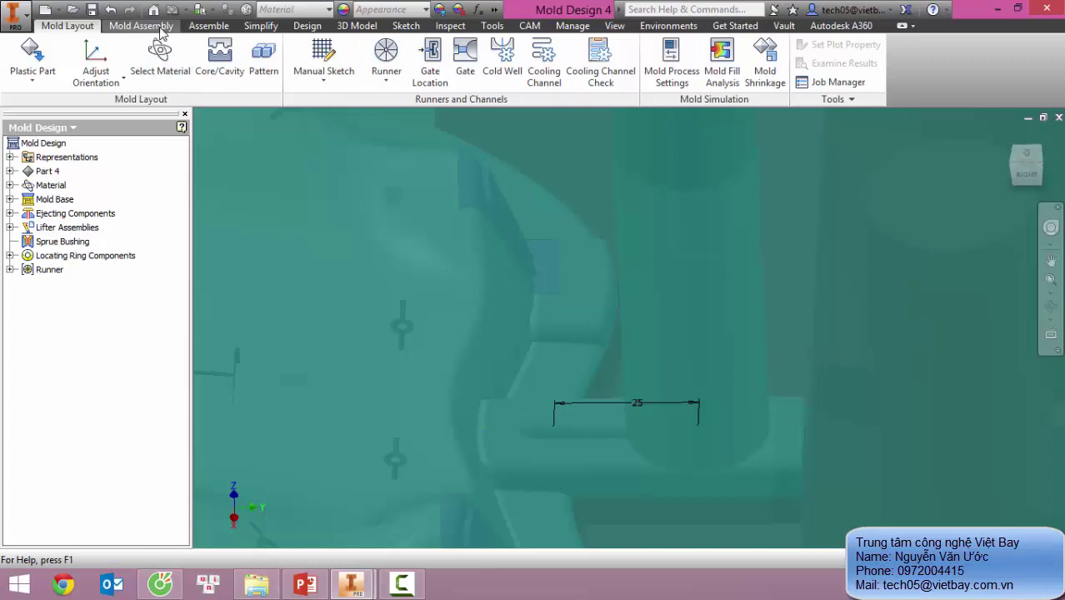
Step: Start a one-point Fan gate at the part's gate location and rotate it 90 degrees toward the runner
left_click(465, 65)
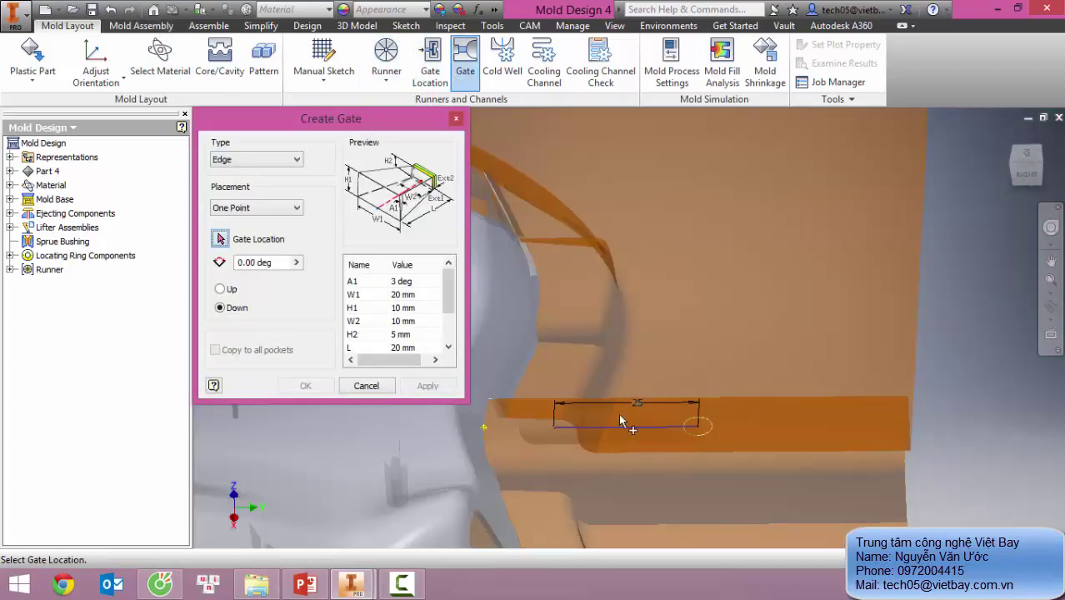
left_click(485, 427)
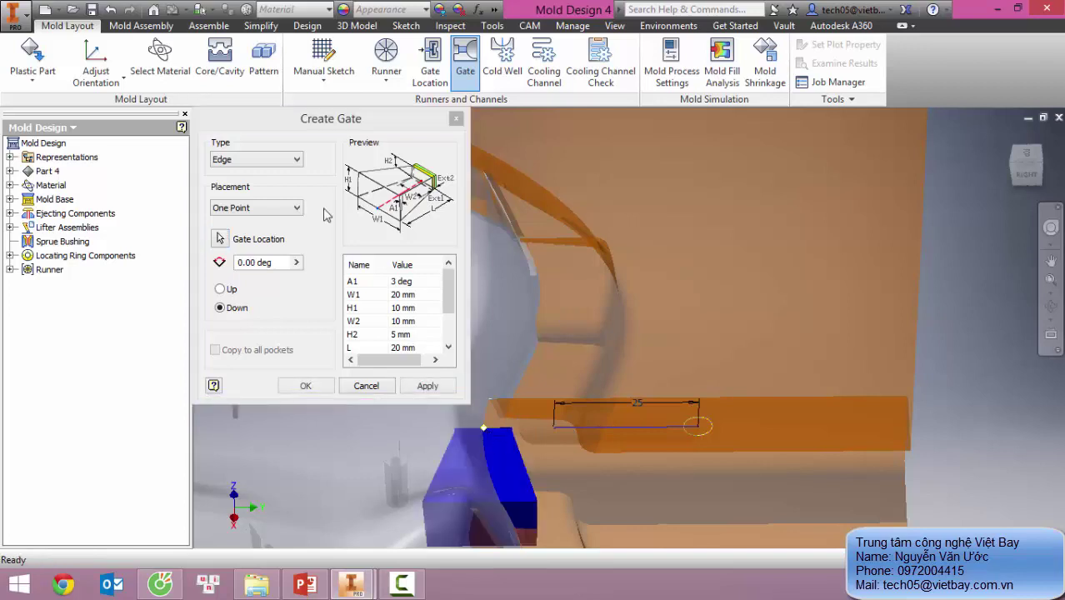
left_click(258, 159)
left_click(220, 183)
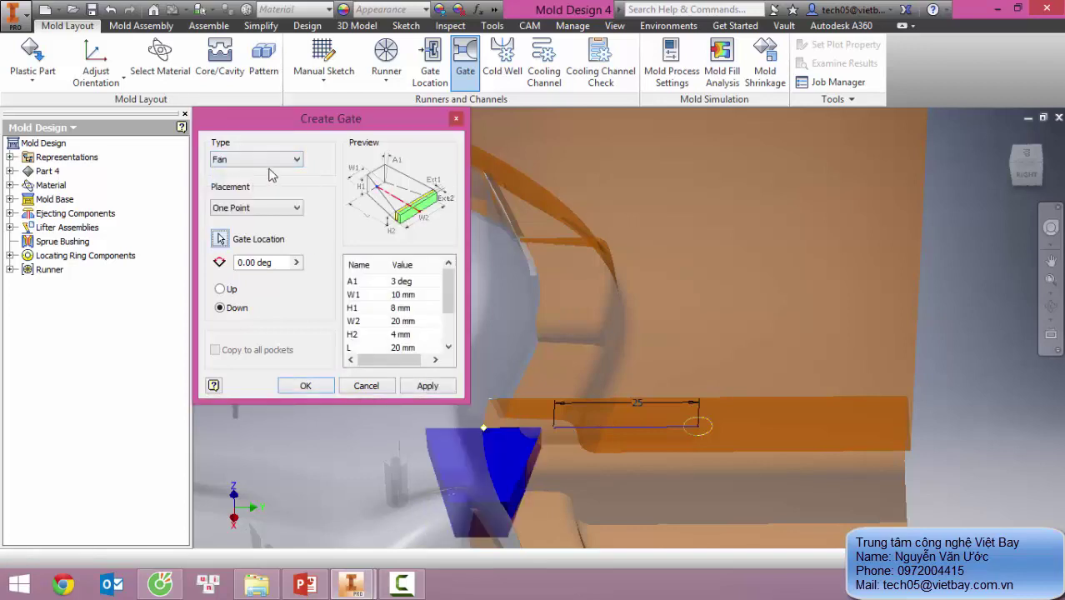
left_click(280, 261)
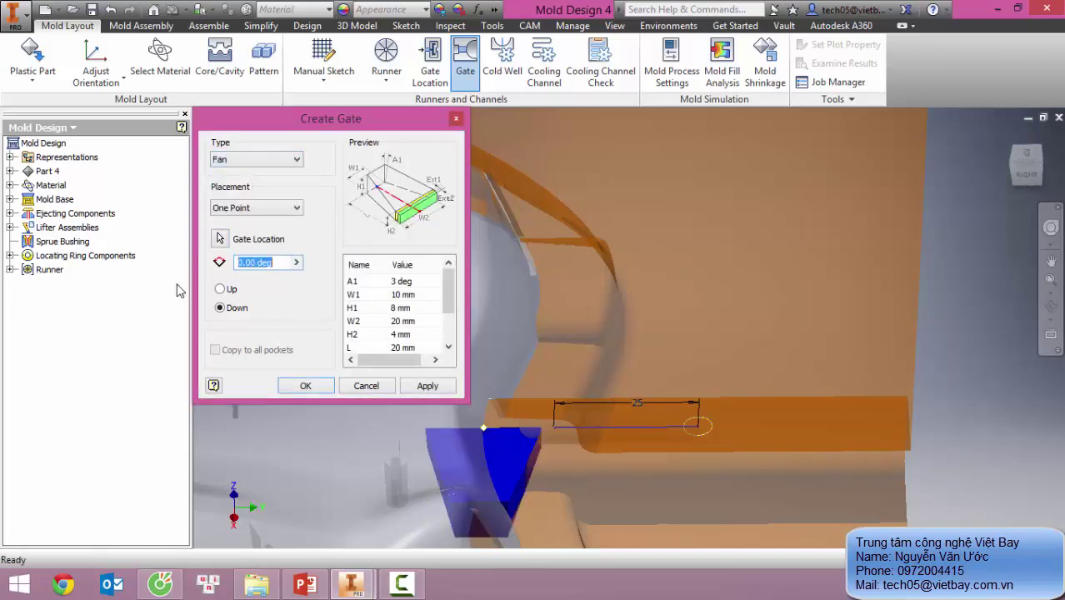
type("90")
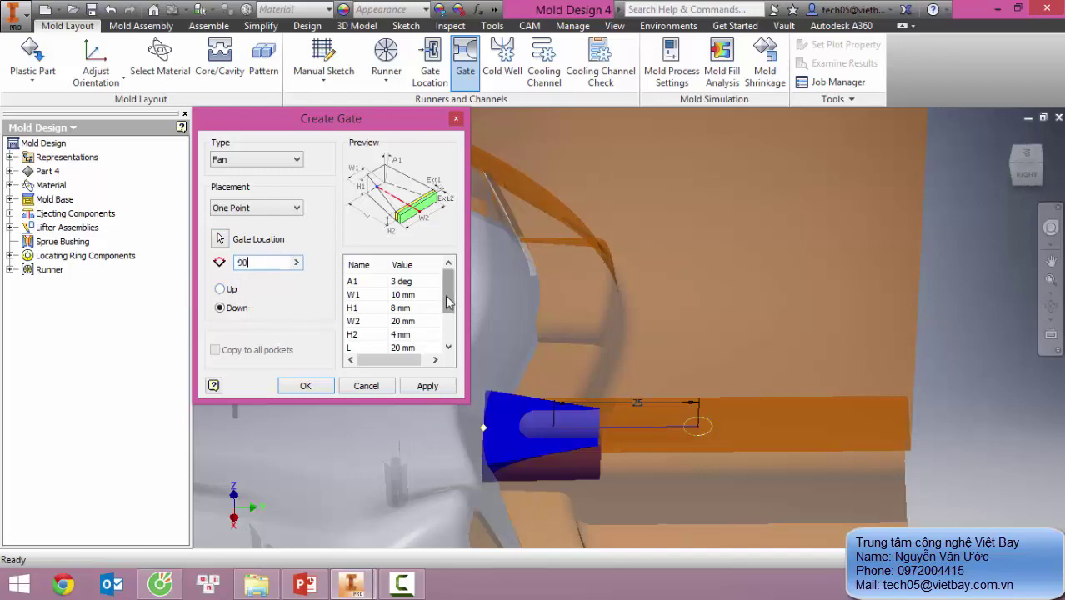
Step: Set the fan gate's W1 to 3 mm and H1 to 2.5 mm
left_click_drag(451, 303, 379, 295)
left_click(419, 294)
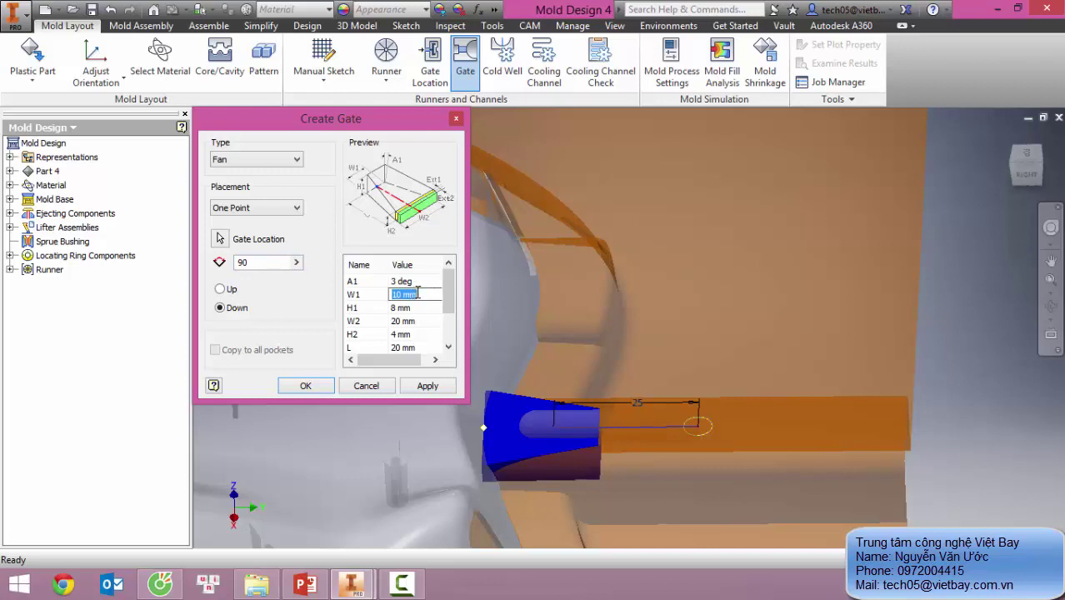
type("2")
key("Tab")
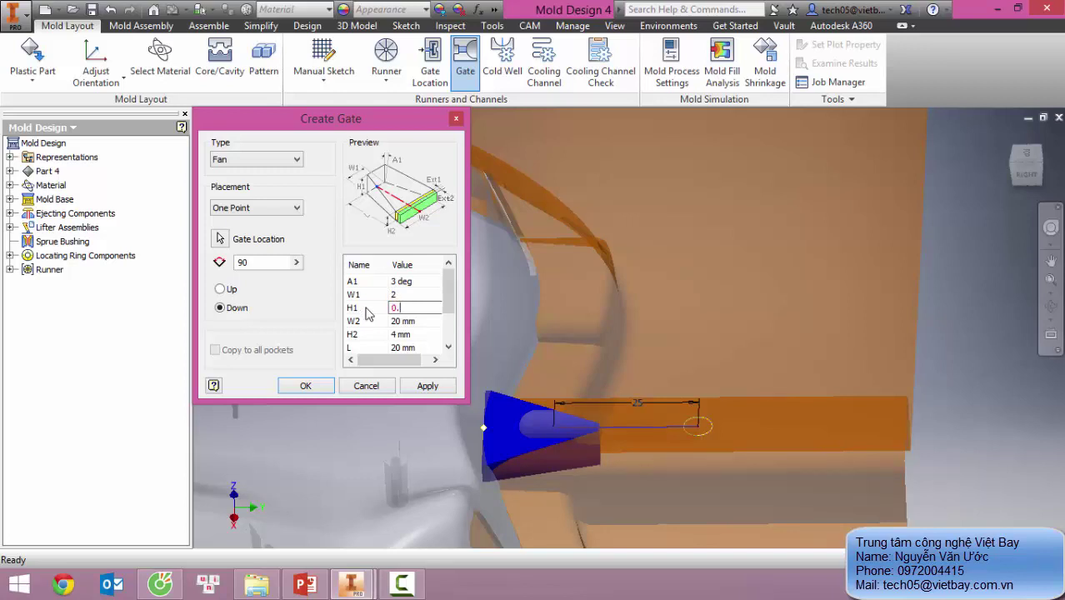
left_click(415, 295)
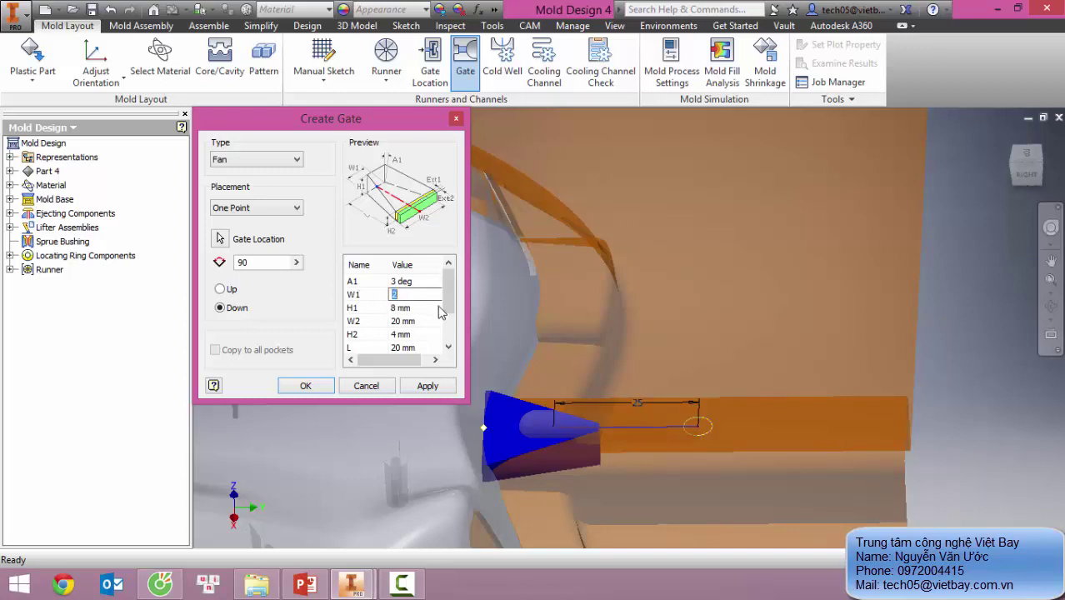
type("3")
key("Tab")
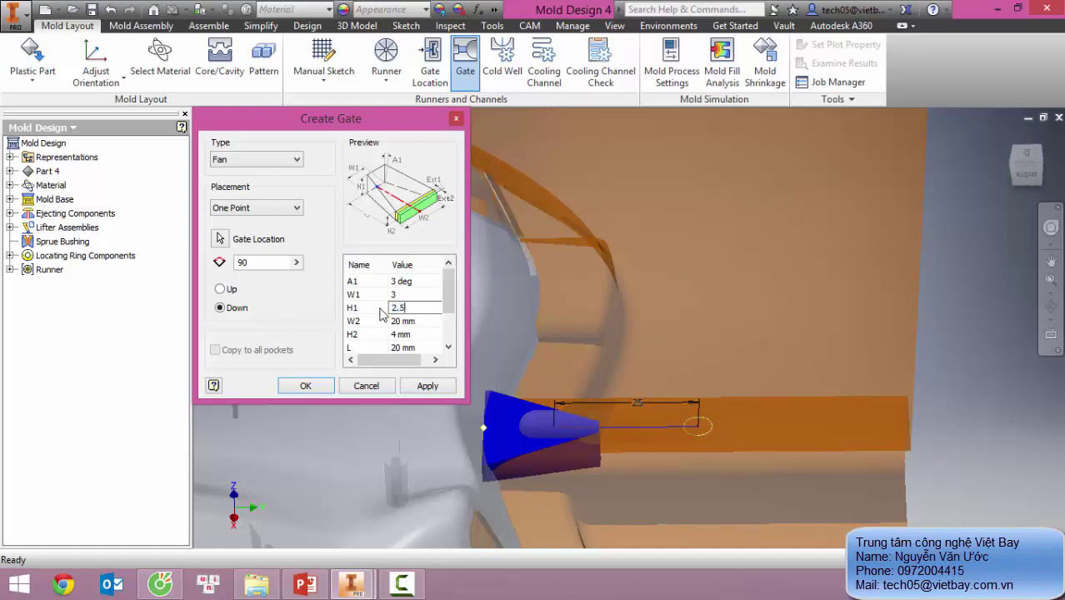
Step: Set the fan gate's W2 to 8 mm and its length L to 10 mm
left_click(411, 322)
left_click_drag(424, 322, 356, 325)
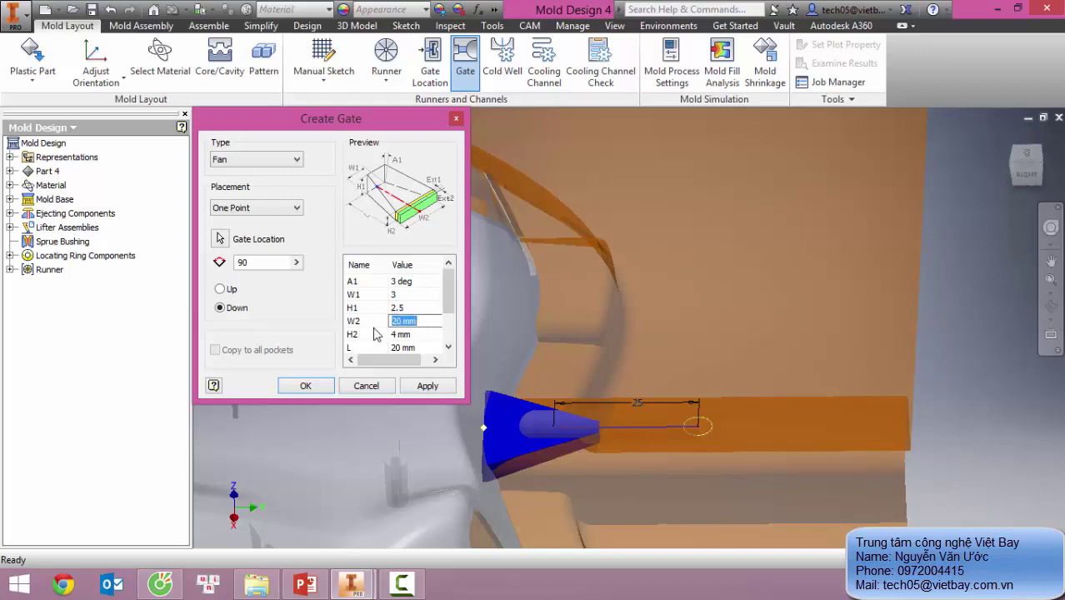
type("8")
left_click(410, 333)
left_click_drag(409, 334, 296, 333)
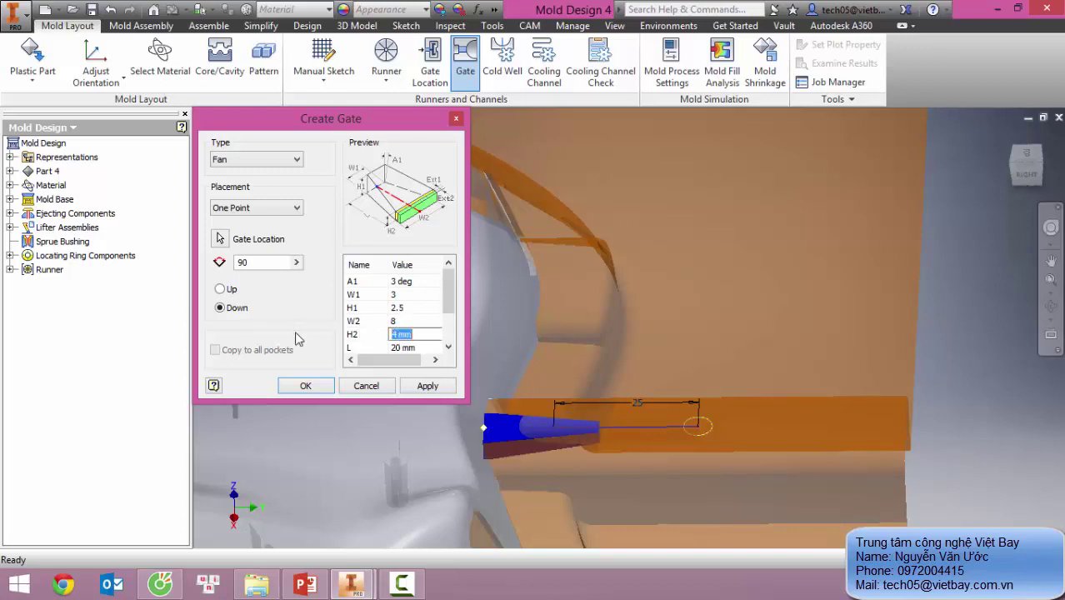
left_click_drag(447, 302, 447, 311)
left_click(422, 335)
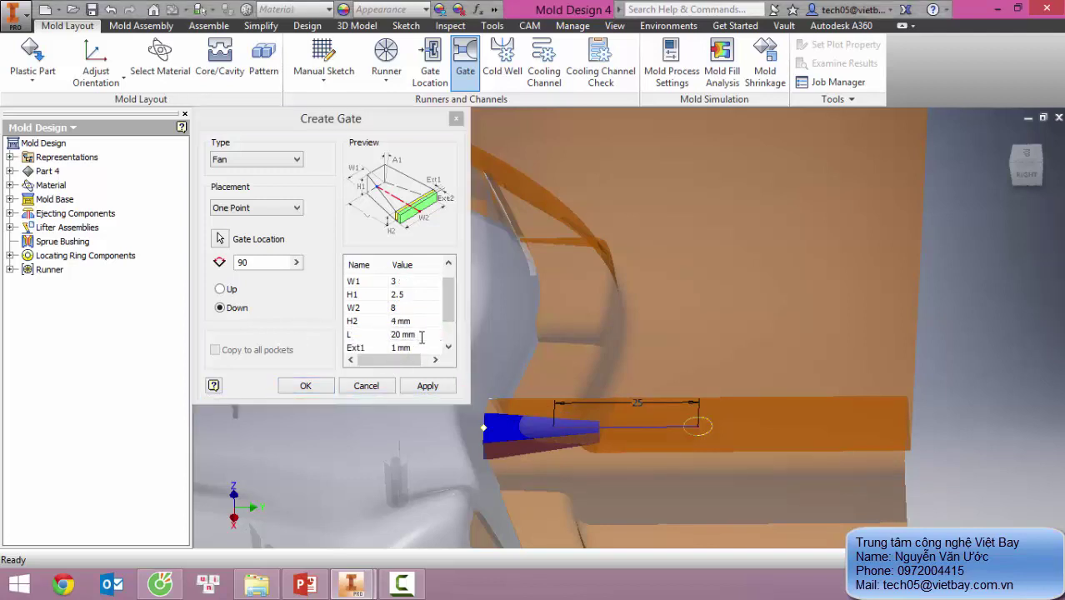
left_click(422, 338)
left_click(420, 334)
left_click_drag(419, 335, 351, 335)
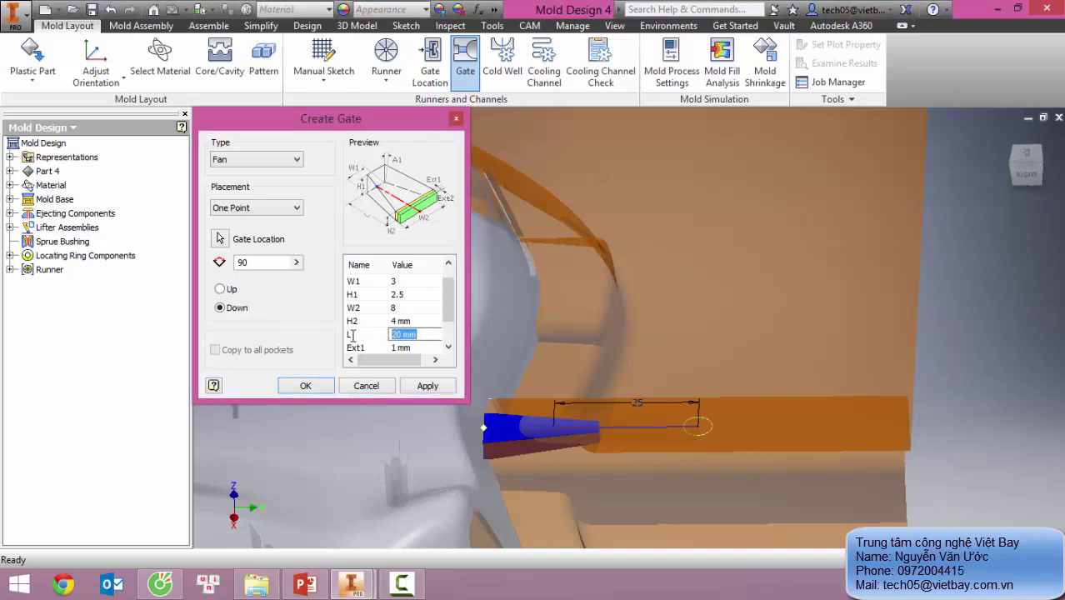
type("10")
Step: Set the fan gate's H2 to 0.8 mm and create the gate
left_click(416, 322)
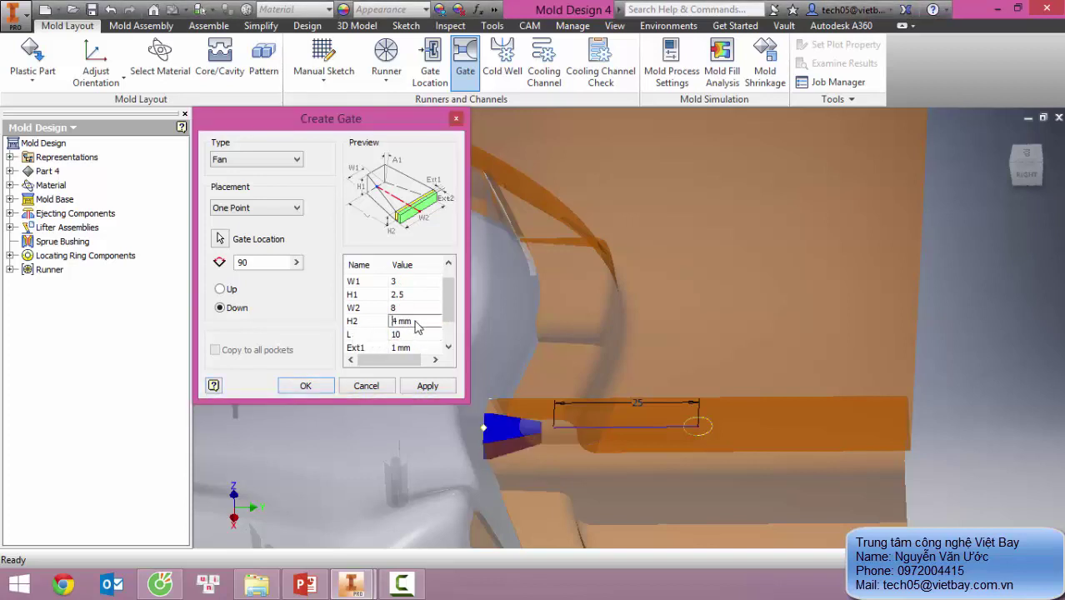
middle_click_drag(567, 397, 572, 351, "shift")
scroll(572, 356, "down", 4)
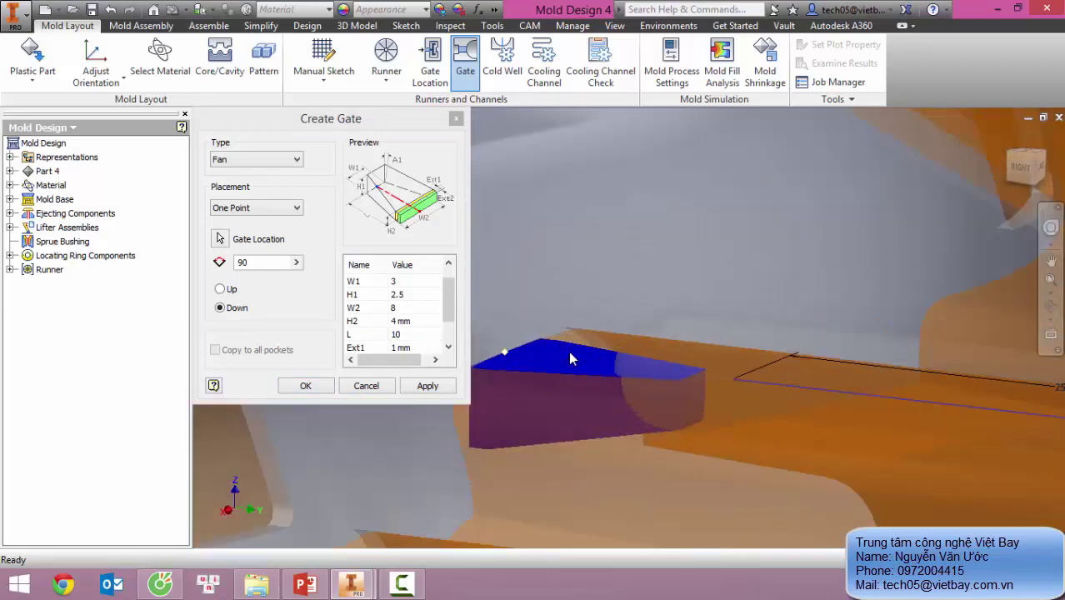
left_click(418, 323)
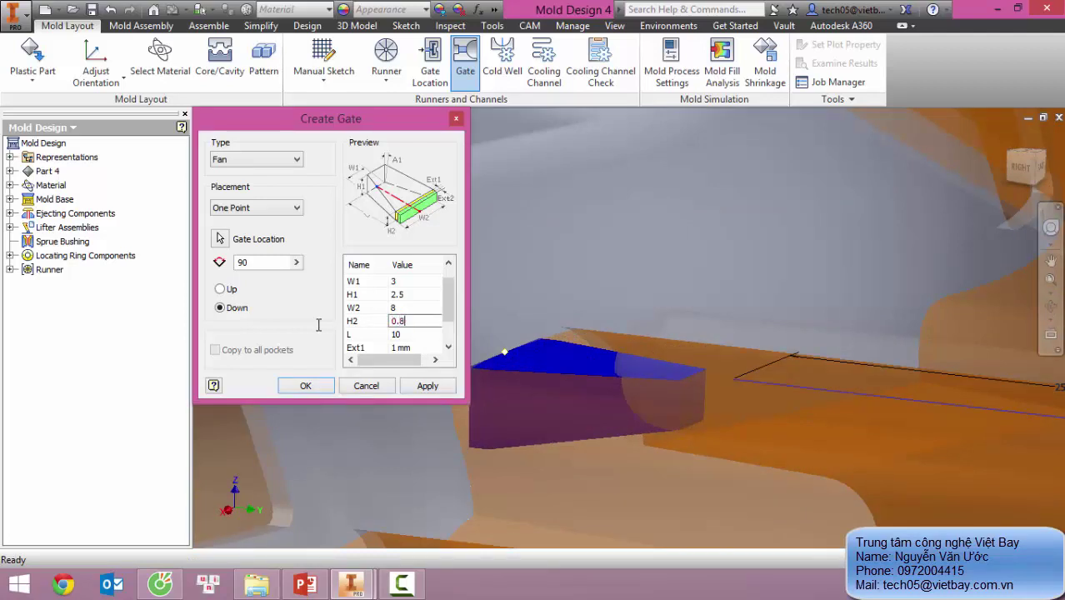
key("Up")
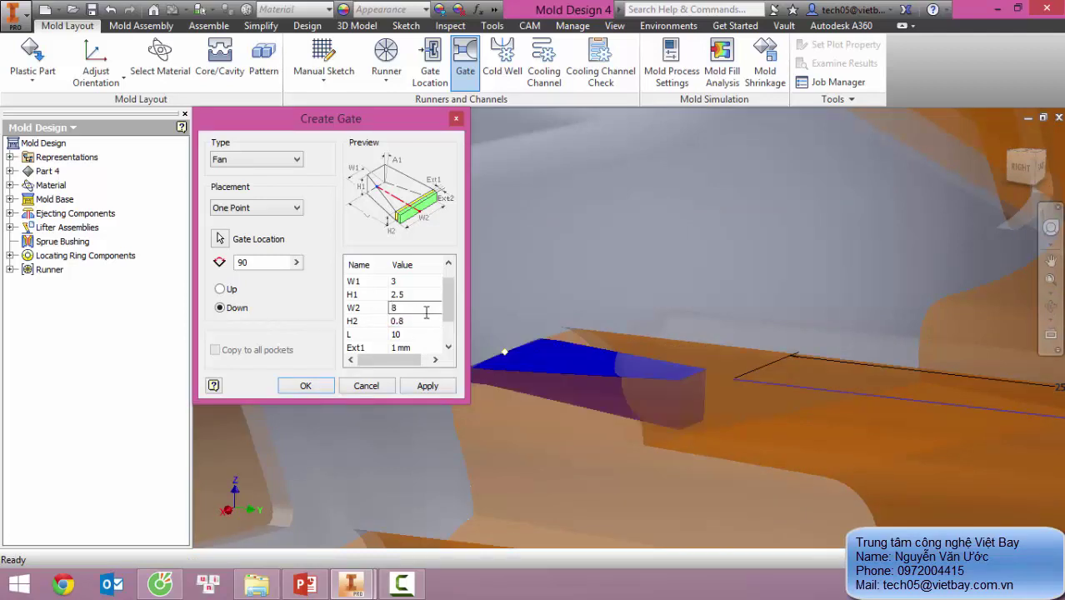
mouse_move(617, 351)
middle_mouse_down("shift")
mouse_move(636, 296)
mouse_move(637, 352)
mouse_move(636, 325)
mouse_move(628, 340)
middle_mouse_up("shift")
left_click(427, 388)
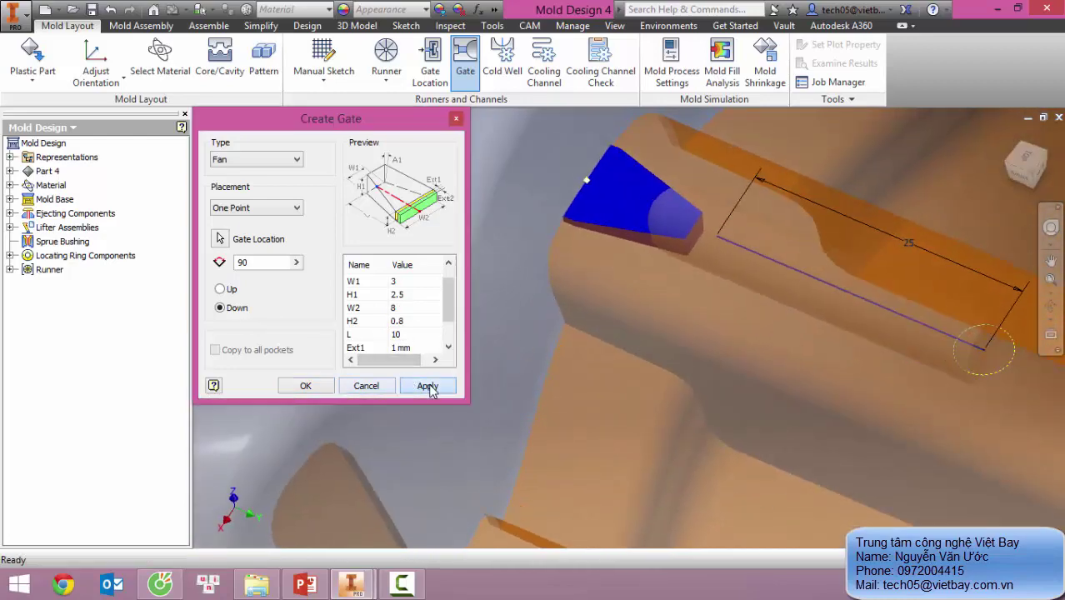
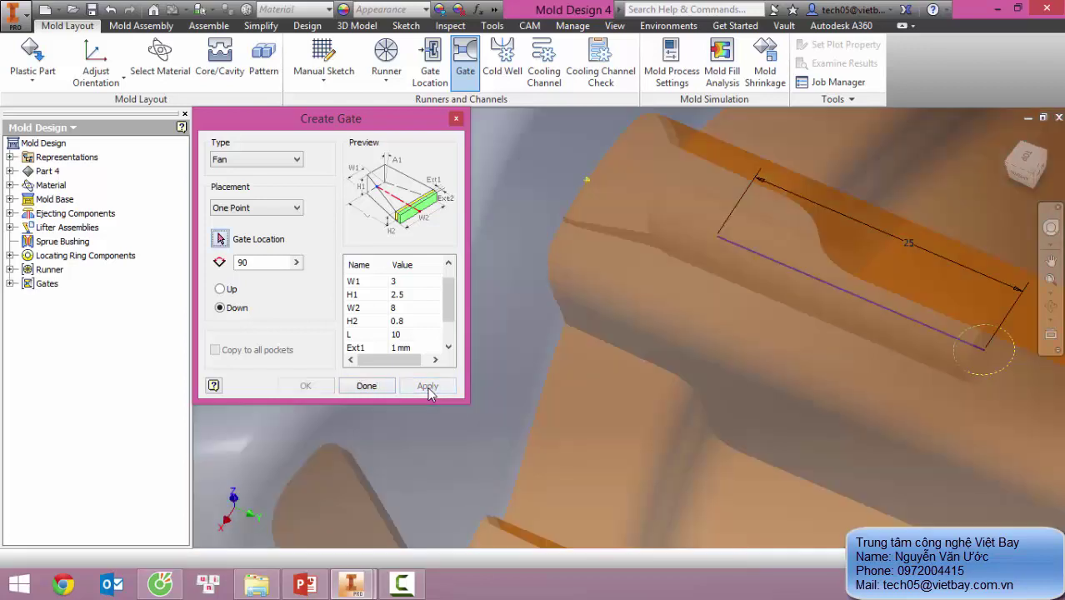
left_click(366, 386)
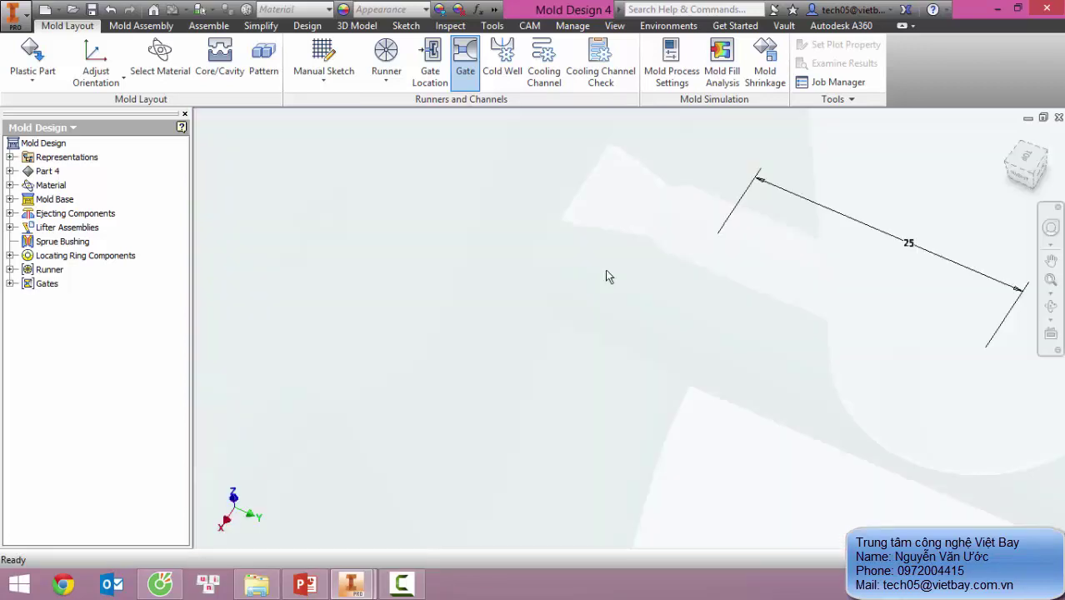
Step: Show the assembly's model tree and look through the AG 96-5-0 and R 95 components for the runner sketch
middle_click_drag(608, 276, 584, 323)
scroll(490, 337, "up", 6)
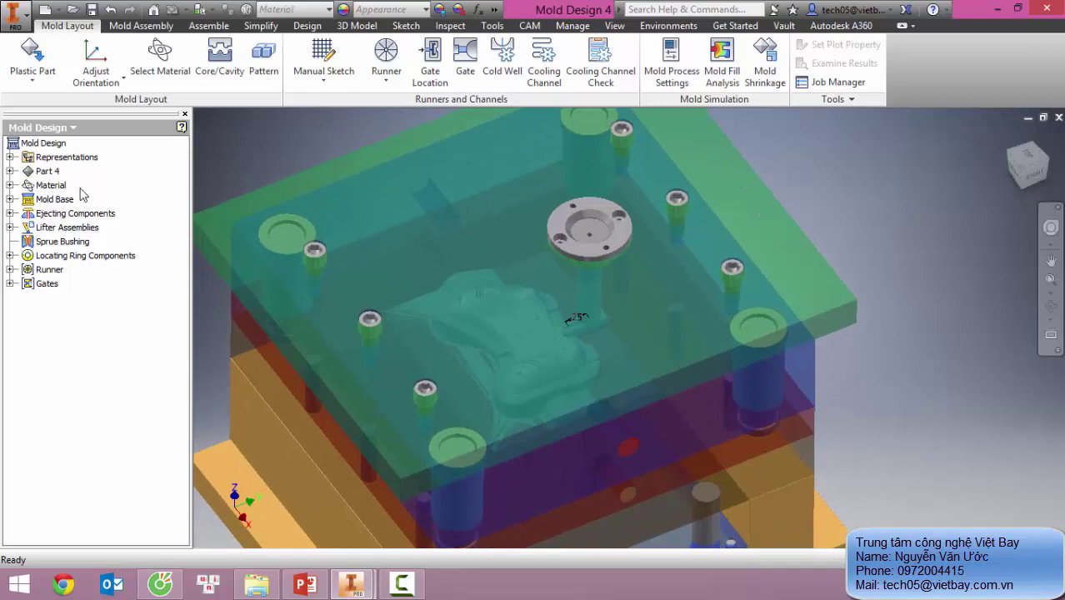
left_click(46, 127)
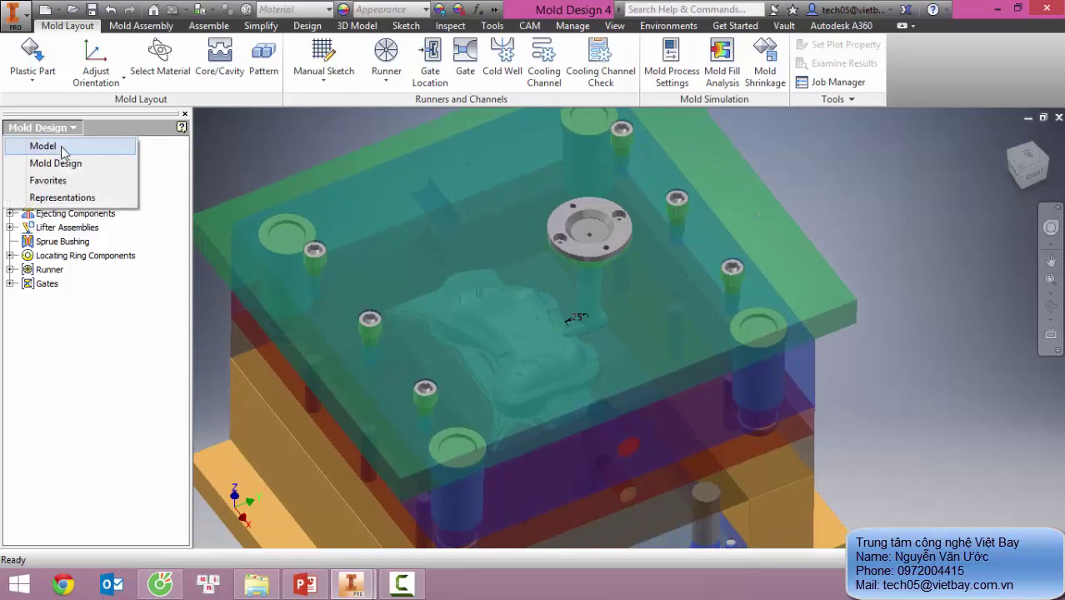
left_click(44, 147)
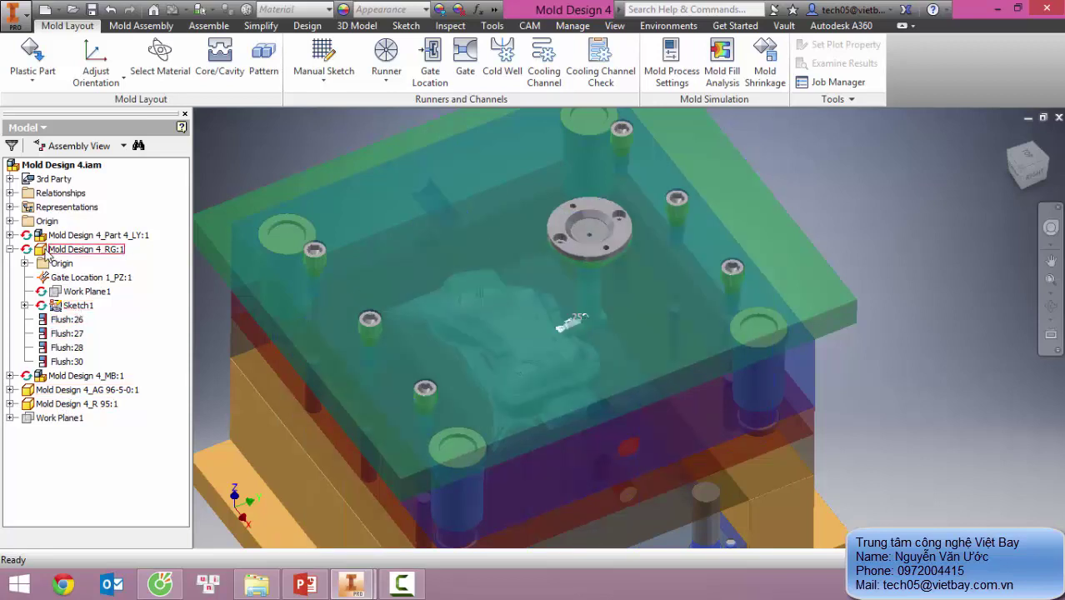
left_click(10, 404)
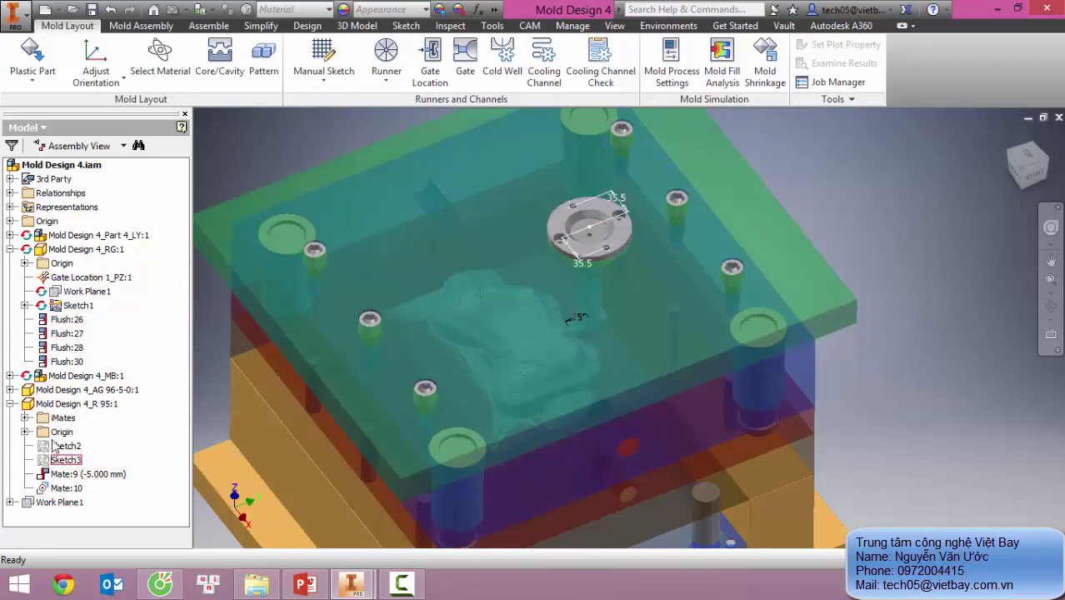
left_click(10, 390)
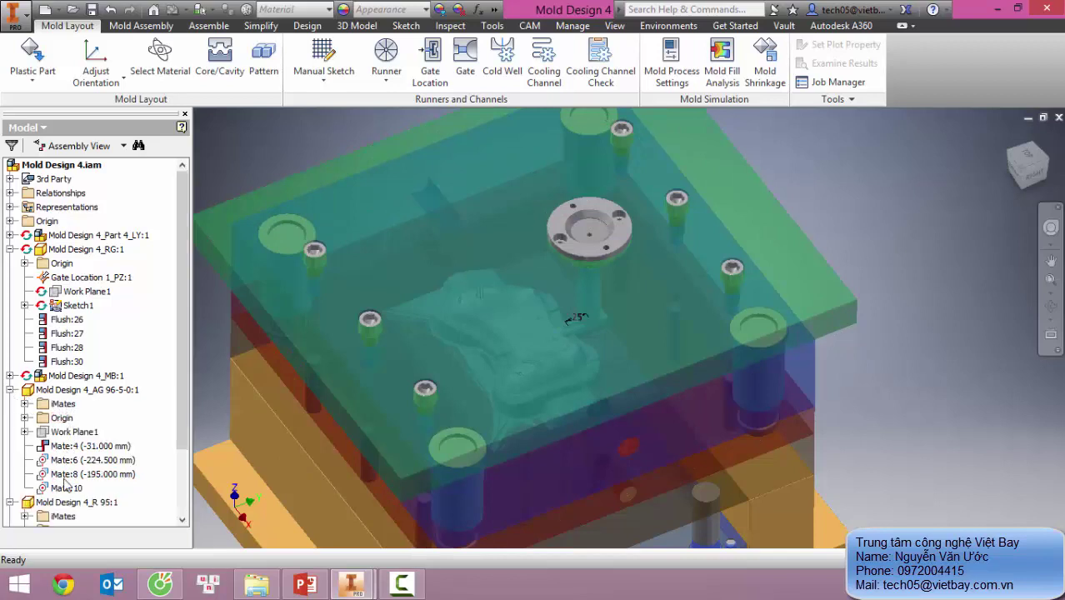
left_click_drag(177, 416, 190, 486)
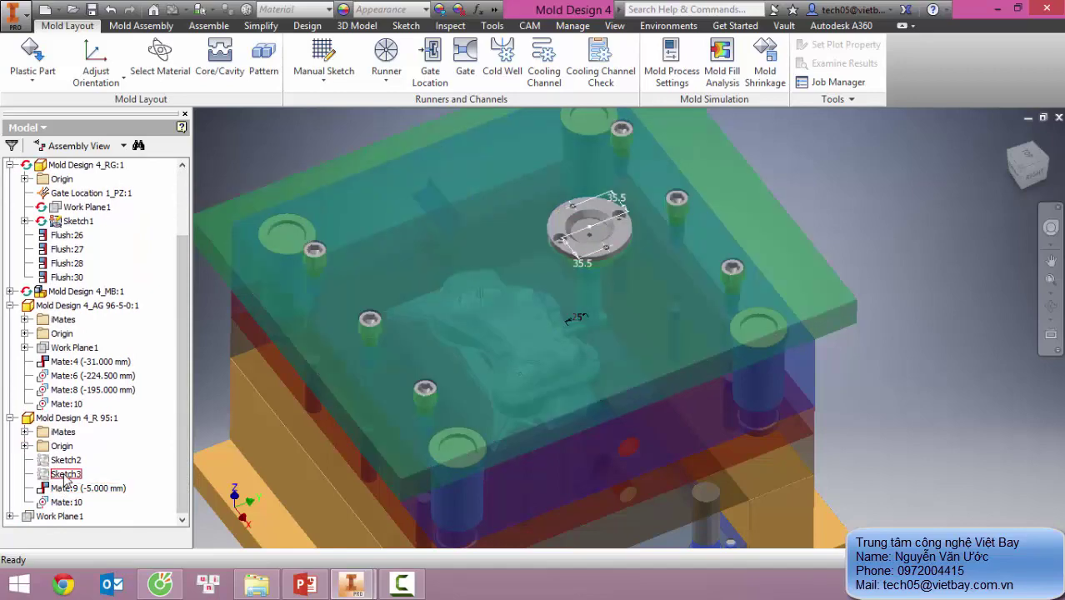
scroll(158, 467, "down", 1)
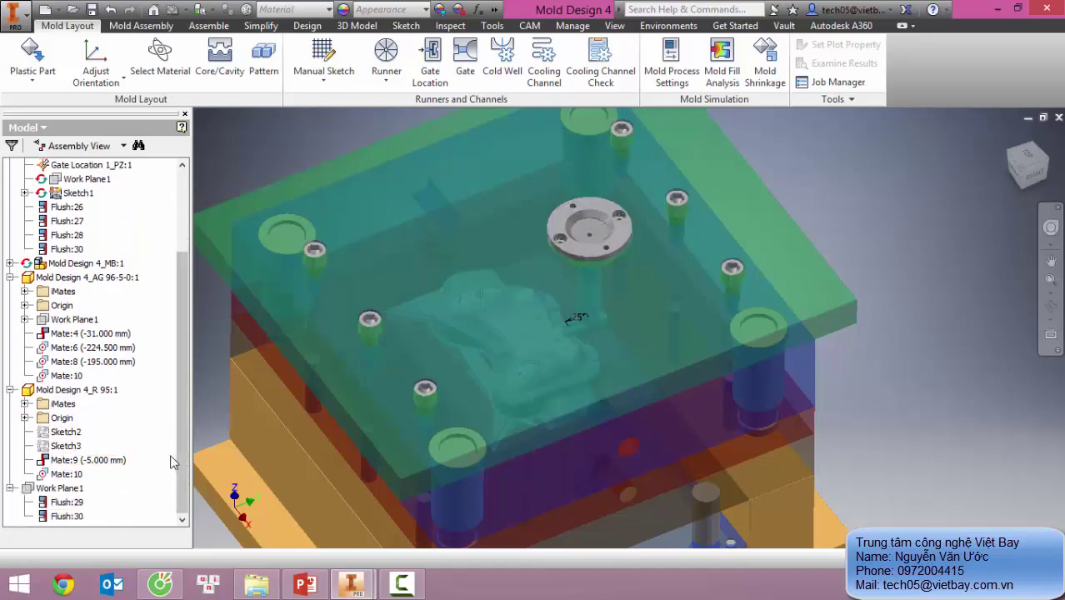
double_click(86, 264)
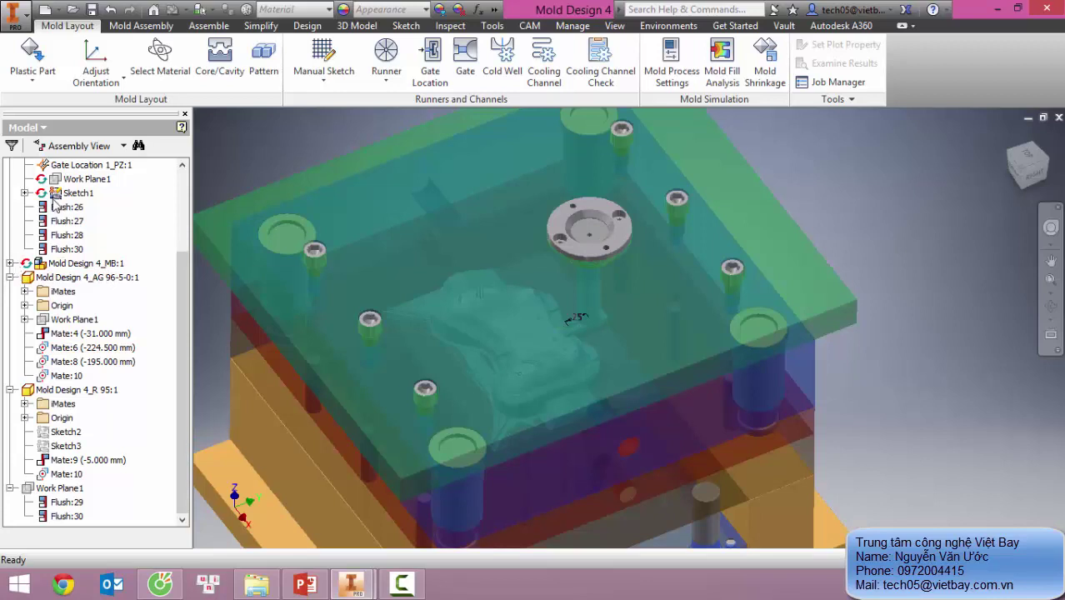
Step: Hide Sketch1 of the RG runner component and return to the mold design tree
left_click(74, 194)
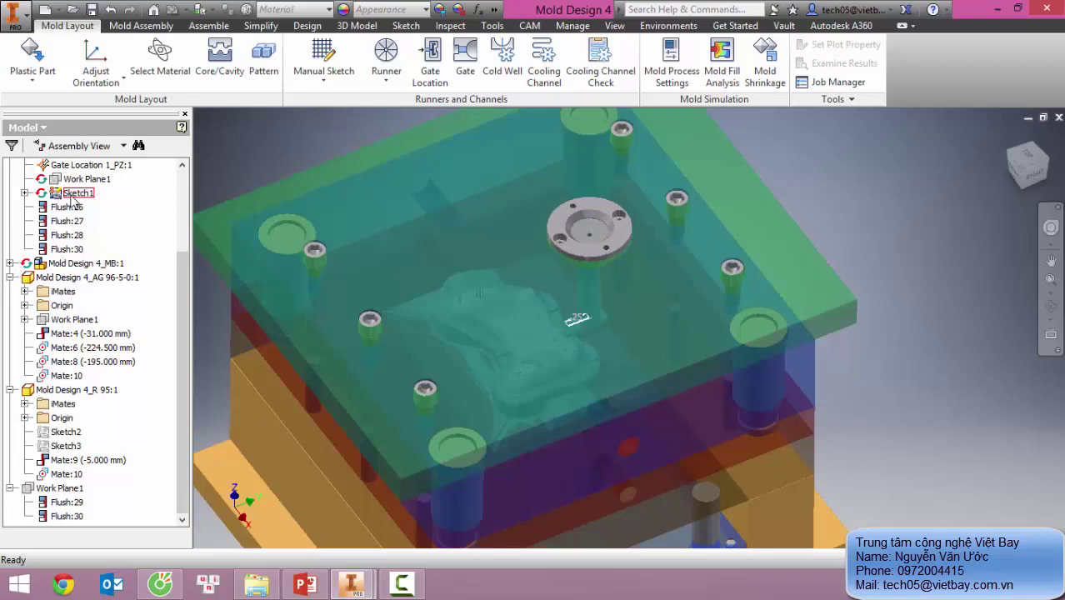
right_click(71, 194)
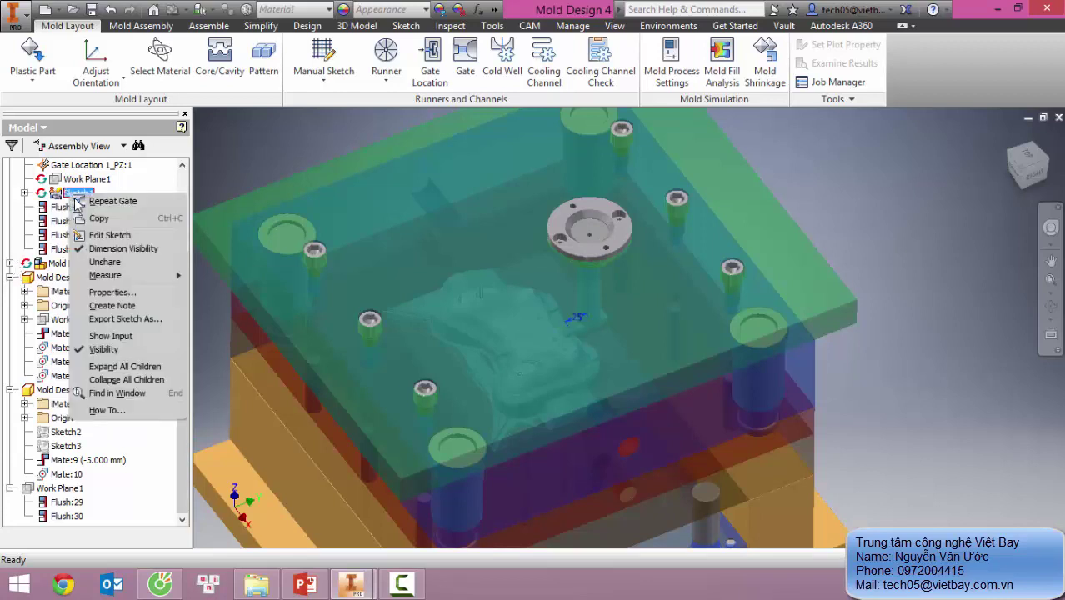
left_click(111, 350)
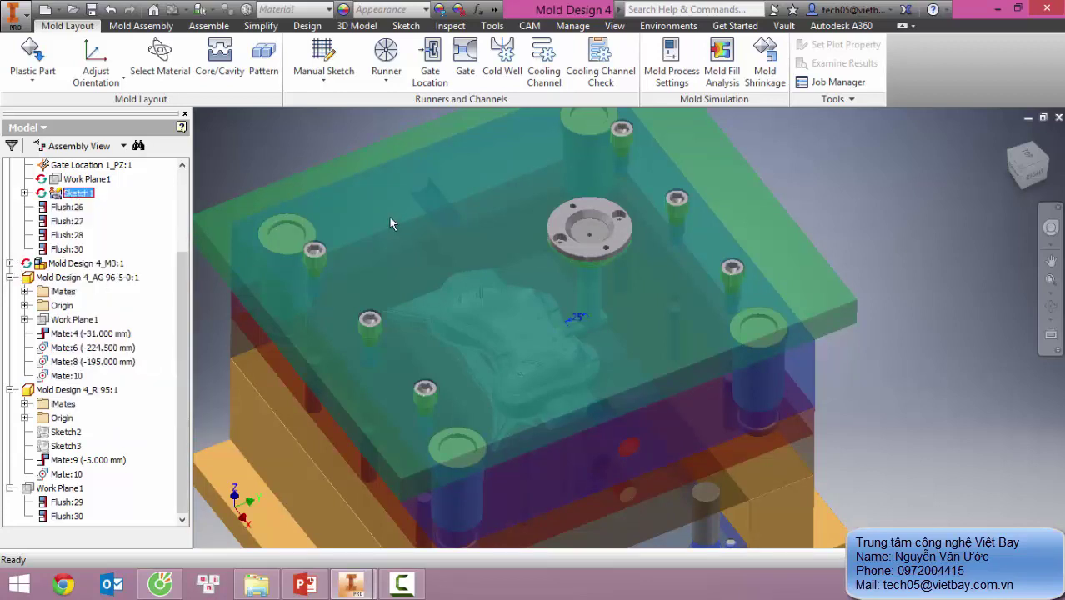
middle_click_drag(914, 292, 910, 324)
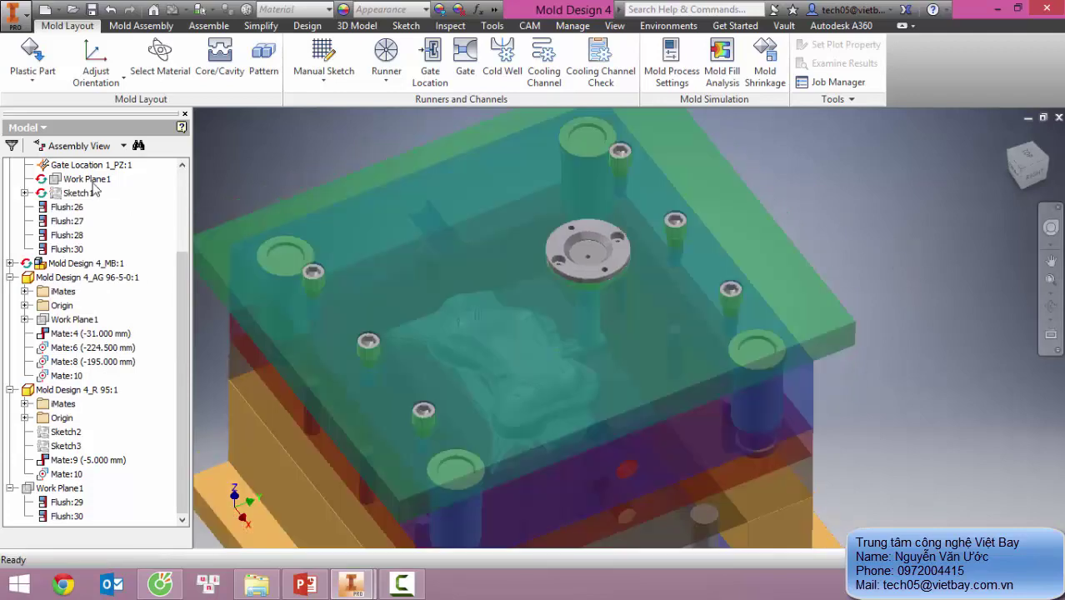
left_click(39, 130)
left_click(53, 167)
Step: Start a Taper cold well and place it at the end of the 25 mm runner line farthest from the part
mouse_move(852, 341)
middle_mouse_down()
mouse_move(852, 375)
mouse_move(867, 339)
mouse_move(849, 362)
mouse_move(861, 359)
middle_mouse_up()
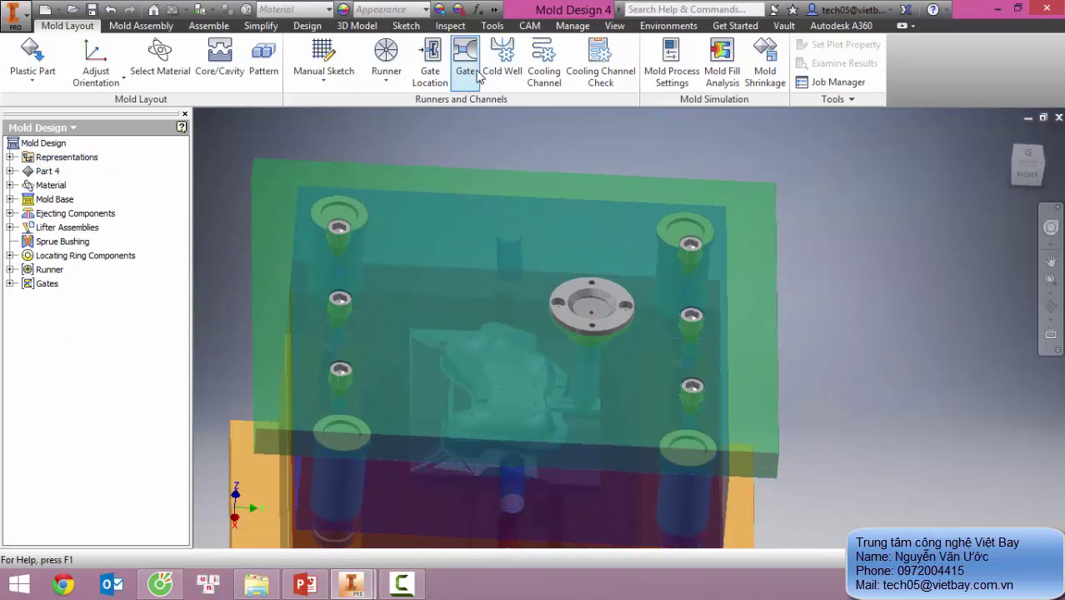
left_click(503, 52)
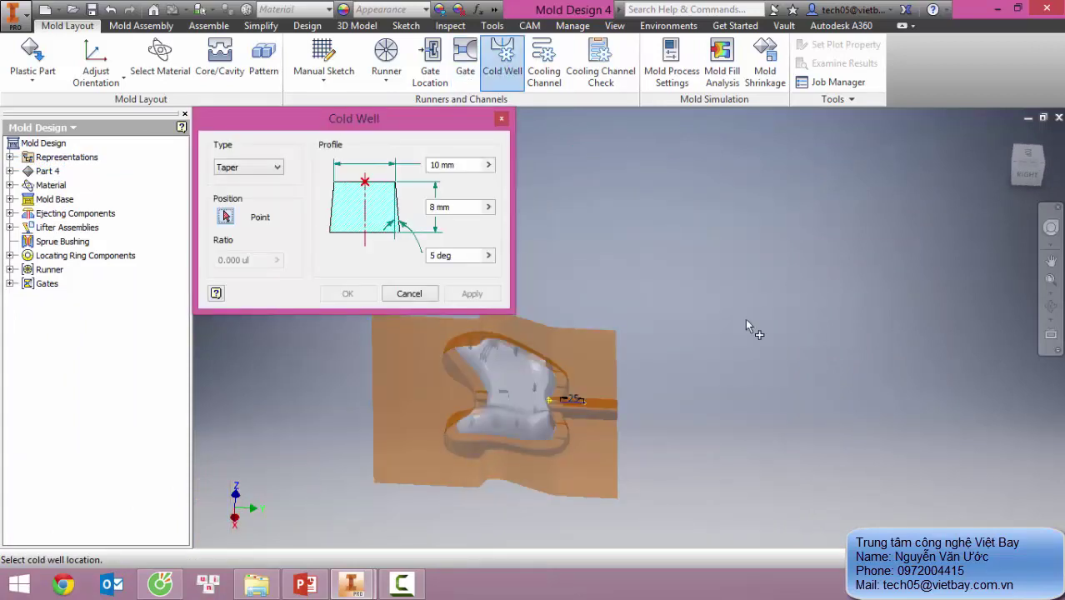
left_click(1026, 156)
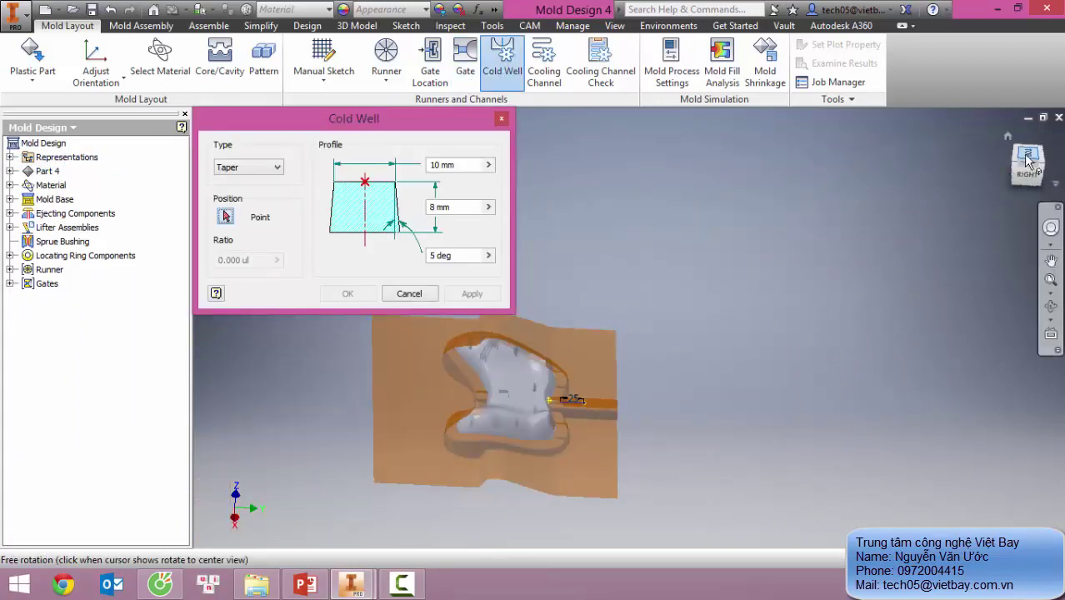
scroll(738, 322, "up", 5)
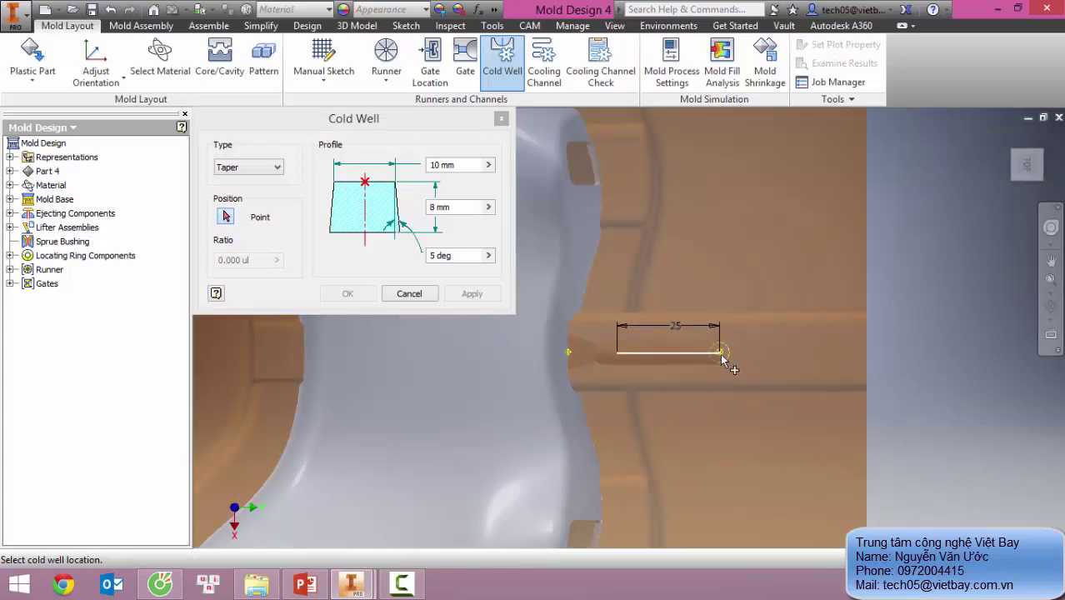
scroll(720, 354, "up", 3)
left_click(705, 329)
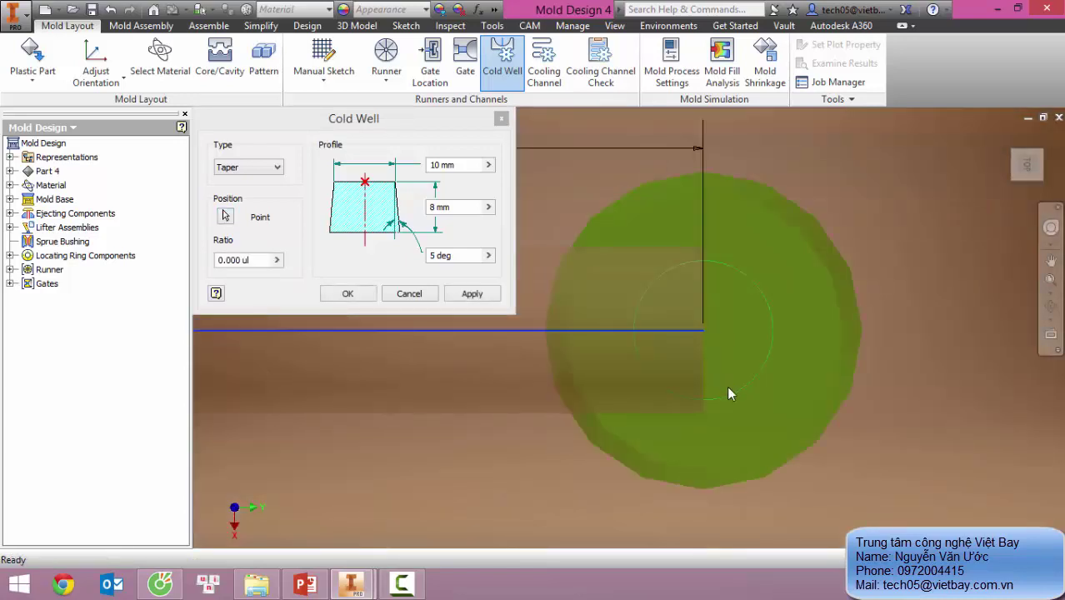
Step: Examine the cold well preview from the right and back views to check its depth within the core
scroll(727, 386, "down", 4)
middle_click_drag(749, 362, 755, 258, "shift")
left_click(1037, 169)
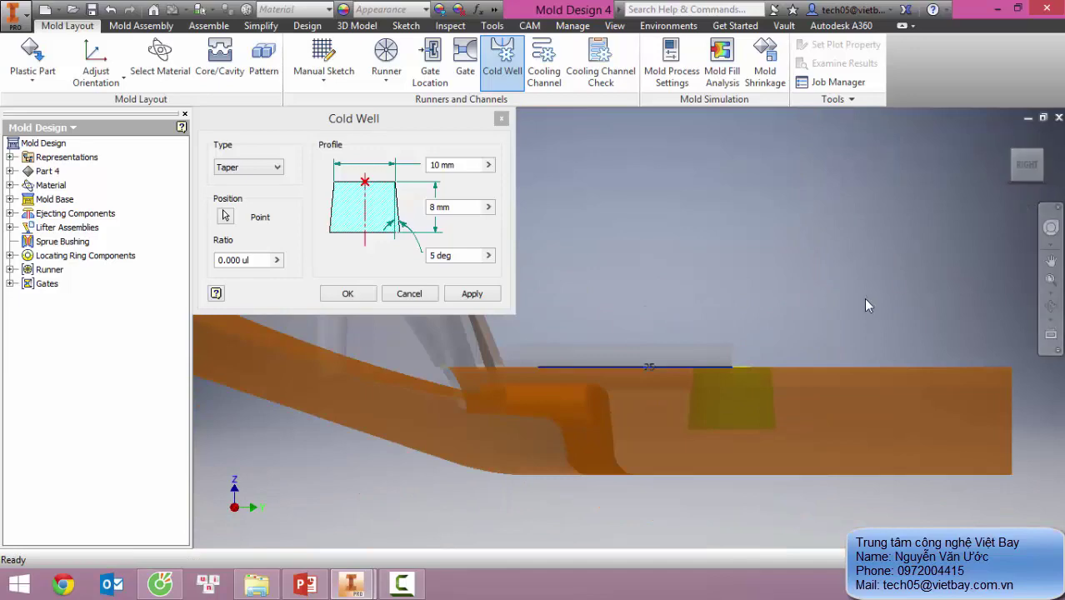
scroll(856, 320, "down", 2)
middle_click_drag(856, 320, 802, 348, "shift")
left_click(1044, 173)
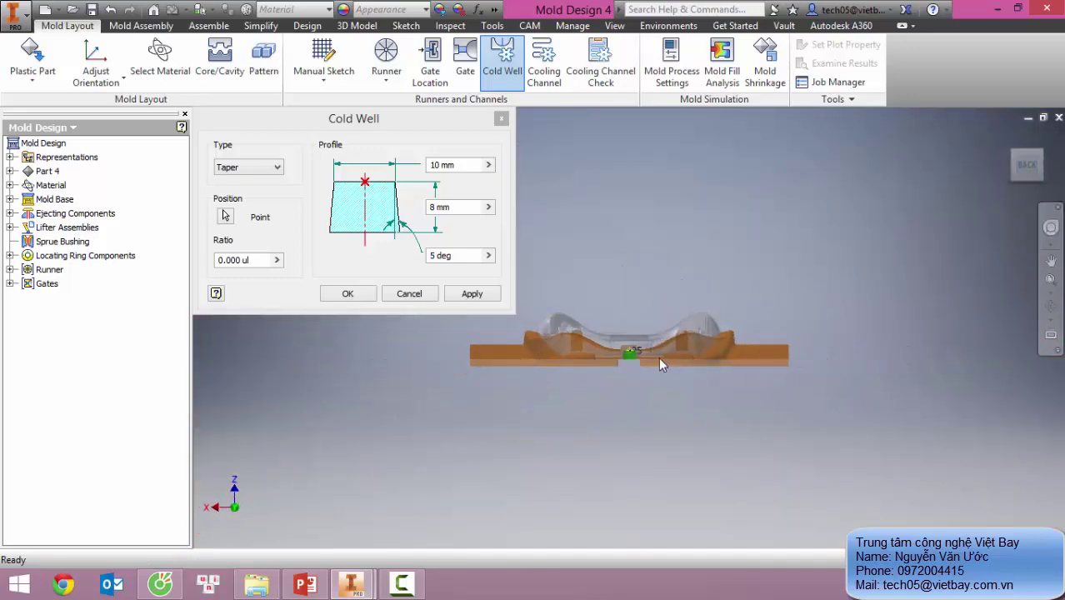
scroll(621, 350, "down", 5)
scroll(598, 349, "up", 3)
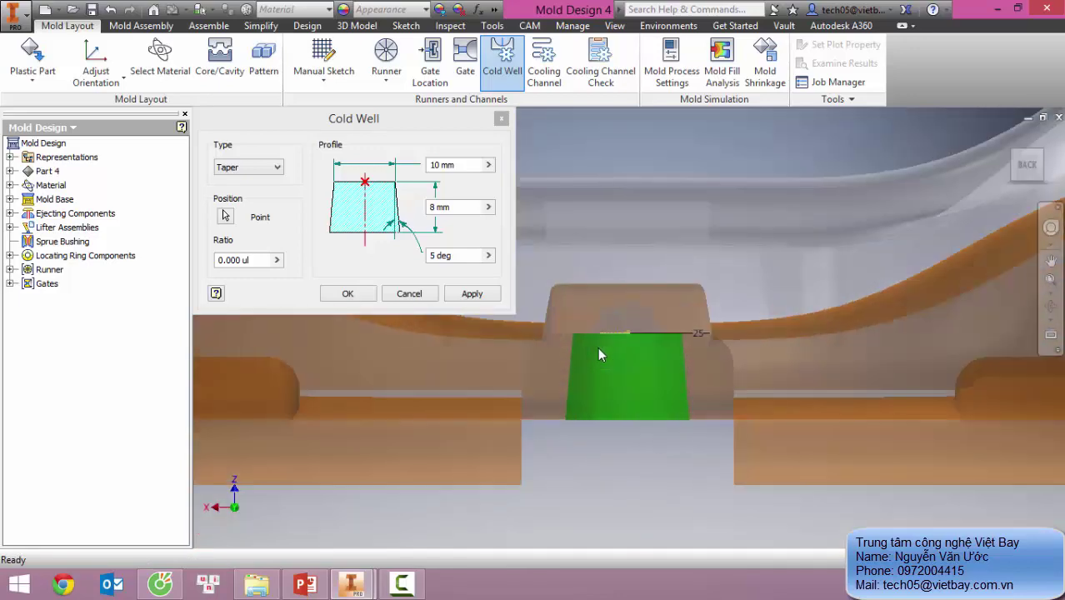
scroll(601, 351, "down", 2)
scroll(603, 355, "up", 3)
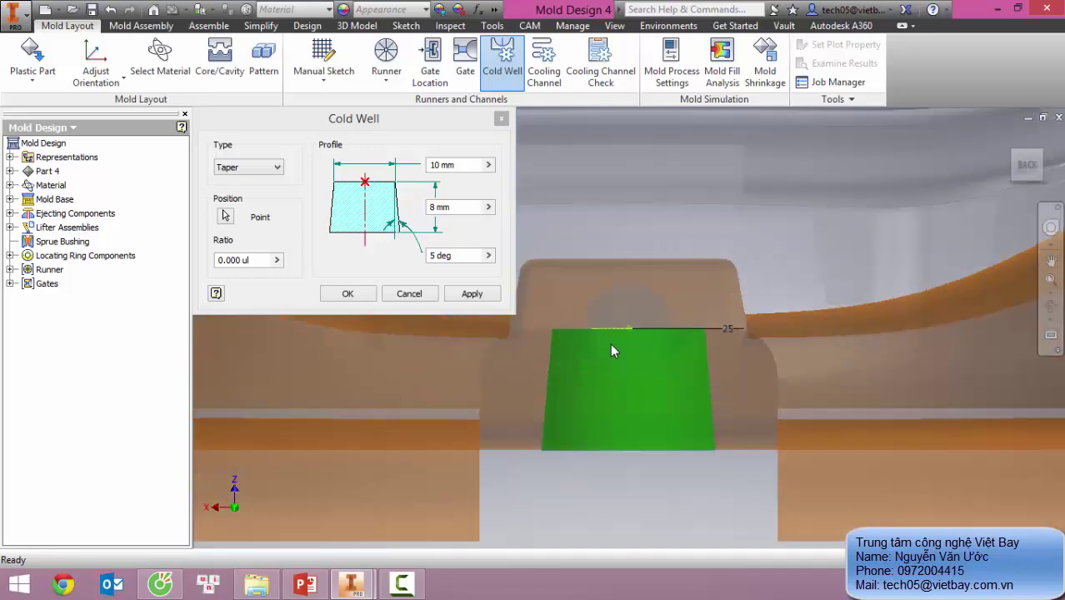
Step: Set the cold well's height to 6 mm and create it
left_click(466, 208)
left_click_drag(473, 209, 401, 214)
type("5")
type("6")
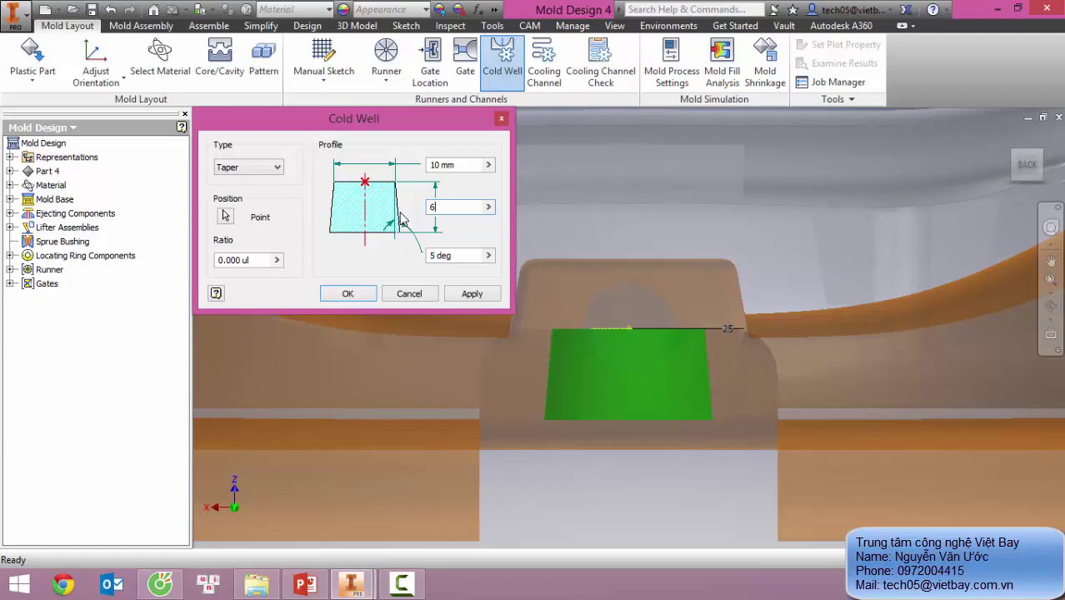
left_click(468, 294)
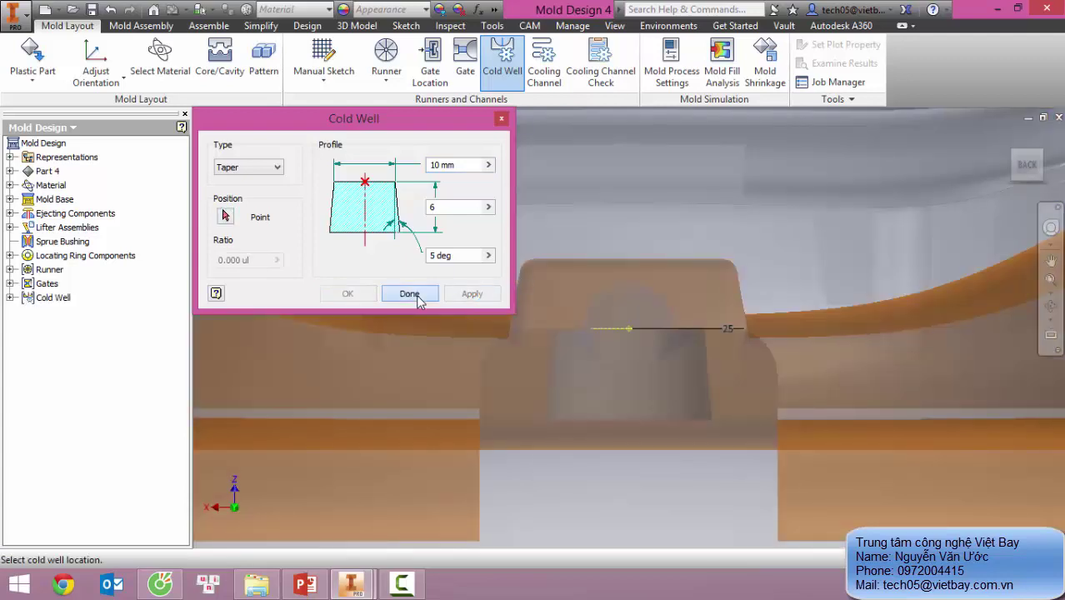
left_click(417, 295)
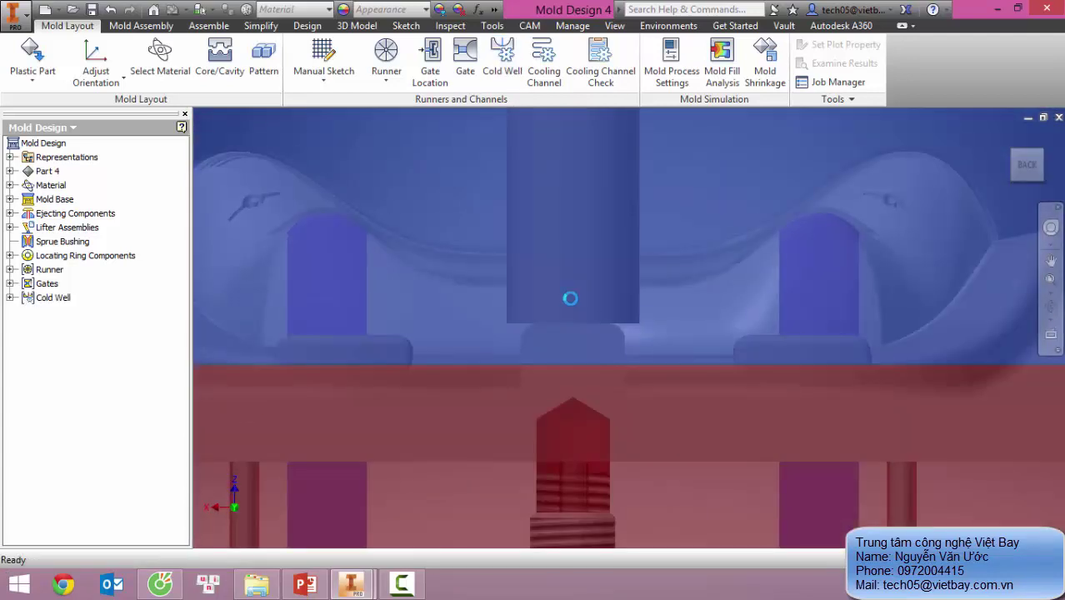
middle_click_drag(570, 299, 675, 302, "shift")
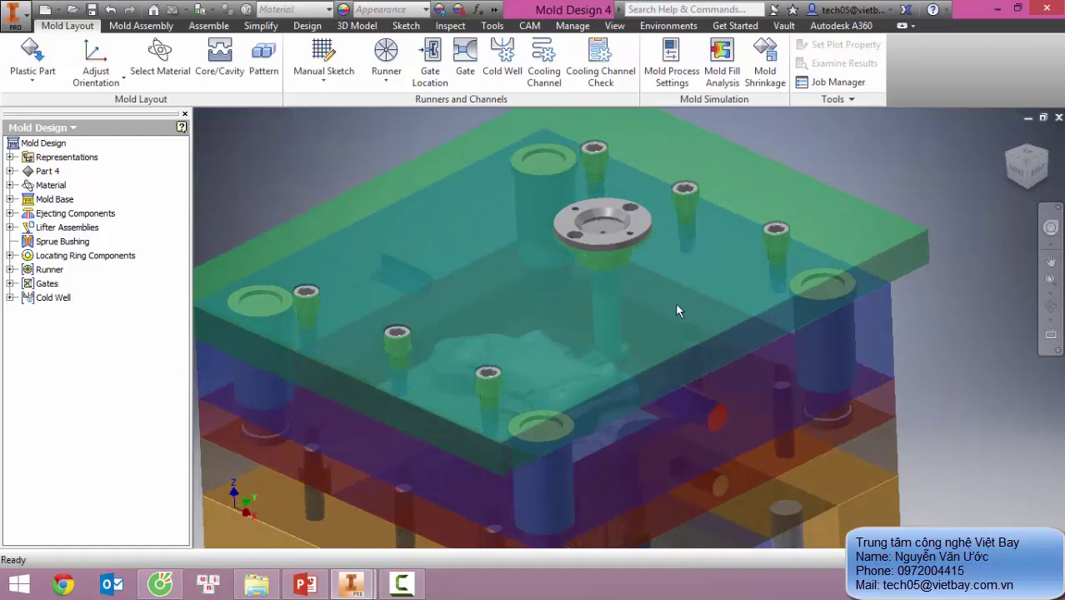
left_click(544, 75)
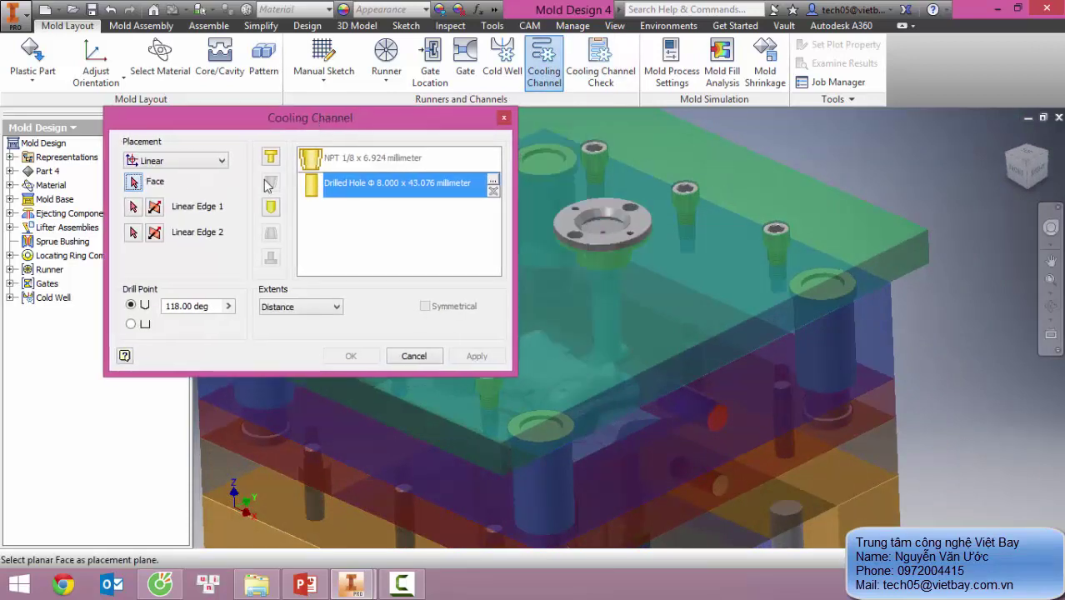
left_click(438, 358)
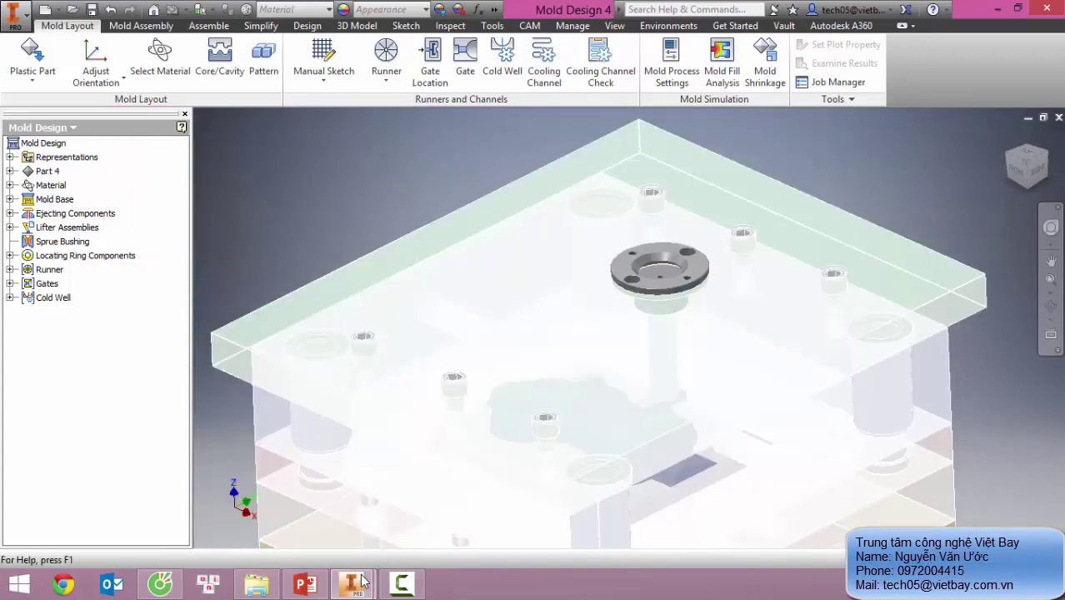
Step: View the whole Mold Design 4 assembly in its isometric home orientation
left_click(352, 583)
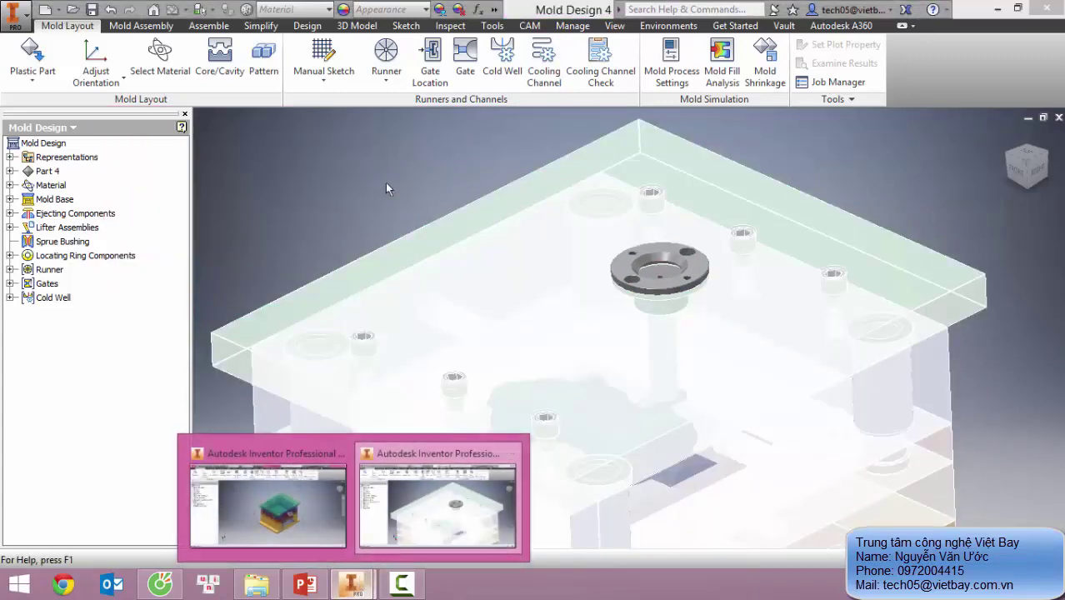
left_click(386, 183)
scroll(343, 181, "up", 5)
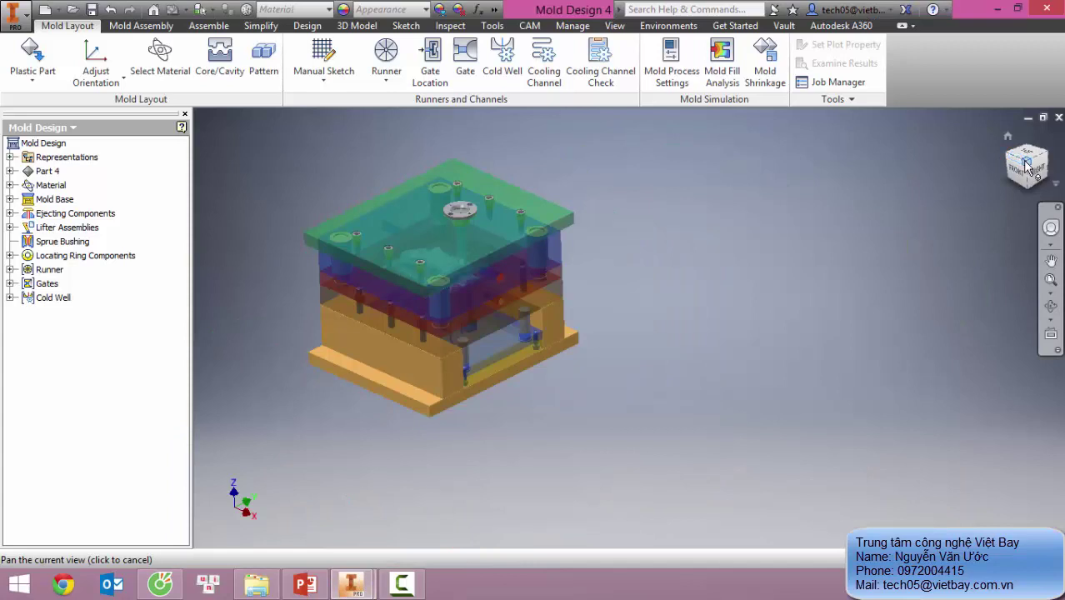
left_click(1027, 162)
key("F6")
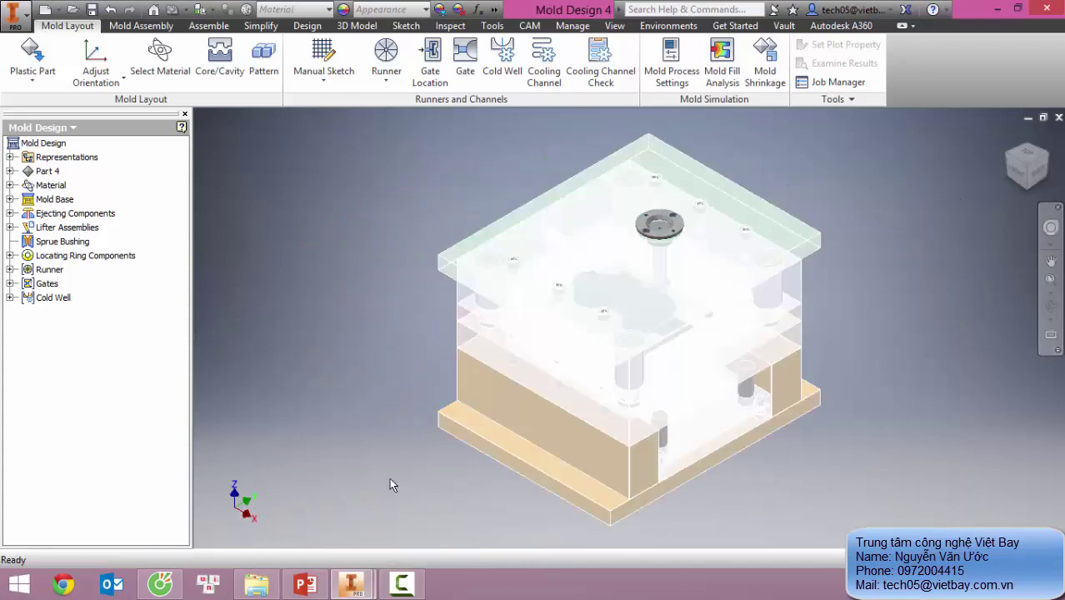
Step: Switch to the Mold Design3 window and examine its mold assembly with cooling components
mouse_move(351, 584)
left_click(291, 505)
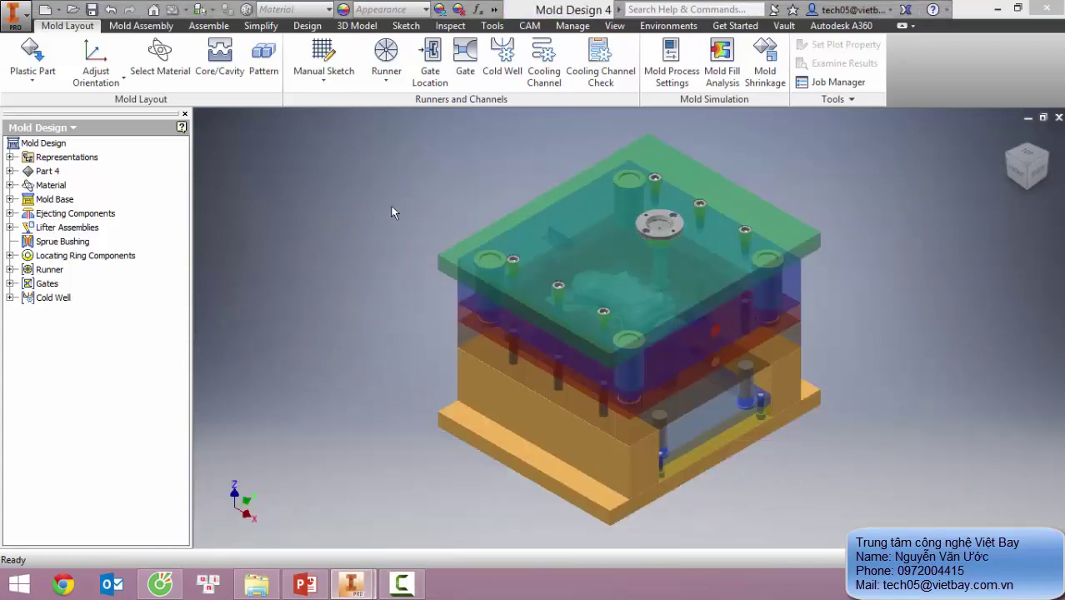
middle_click_drag(365, 240, 373, 321, "shift")
mouse_move(360, 582)
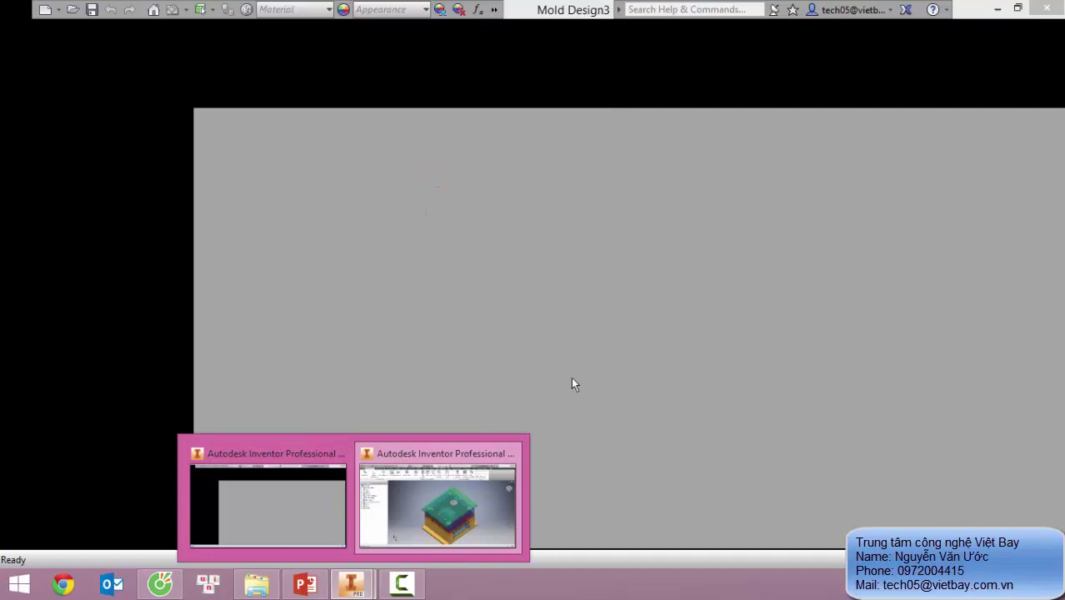
left_click(306, 506)
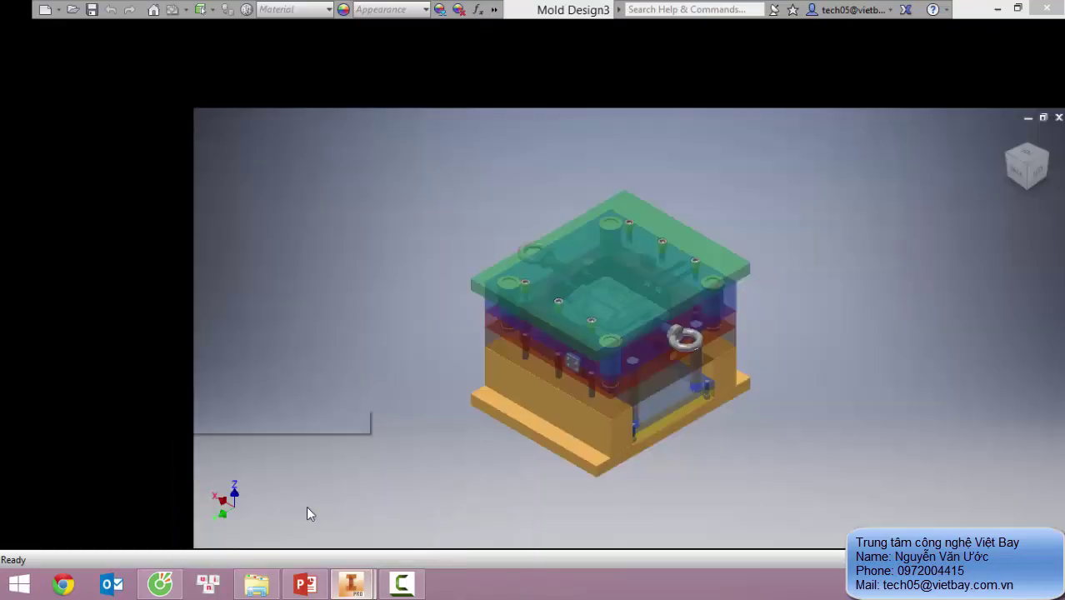
middle_click_drag(408, 218, 375, 206)
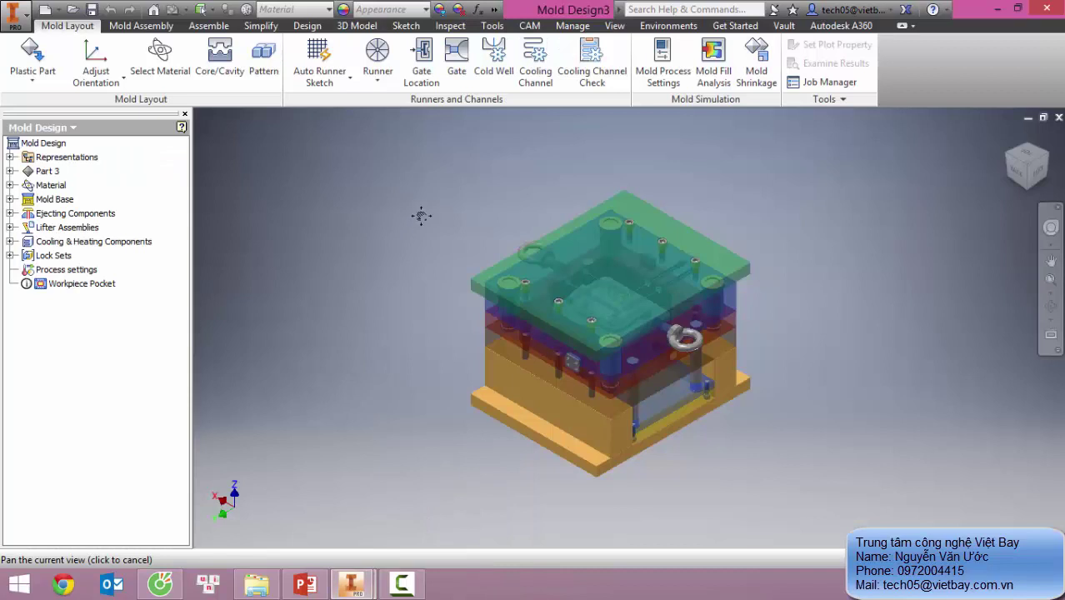
middle_click_drag(438, 237, 431, 272)
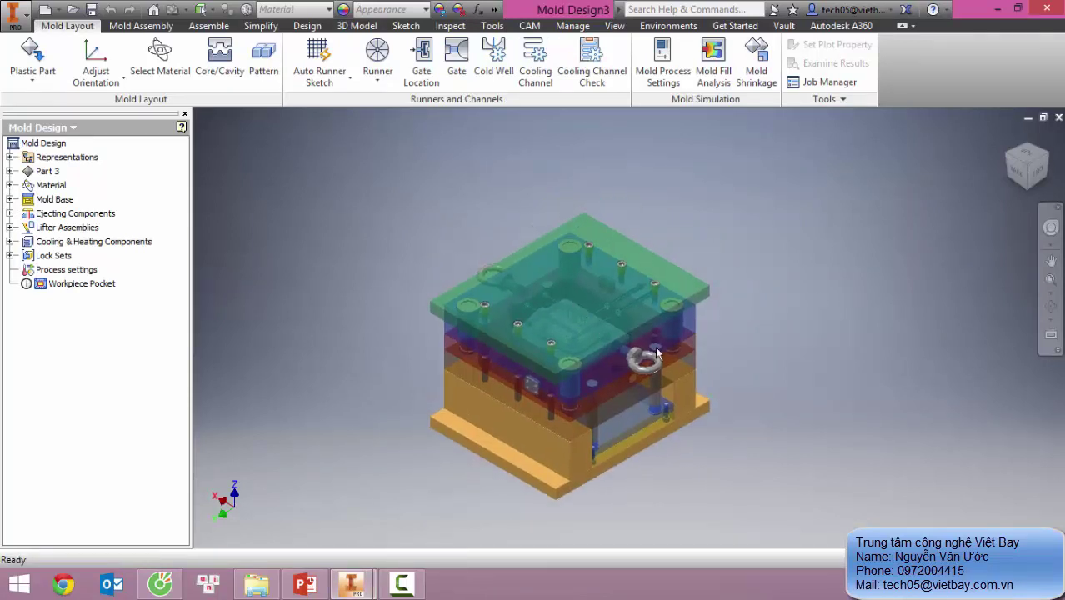
Step: Examine the mold assembly from its left side and up close around the lifting eye bolt and cavity inserts
middle_click_drag(660, 315, 626, 314, "shift")
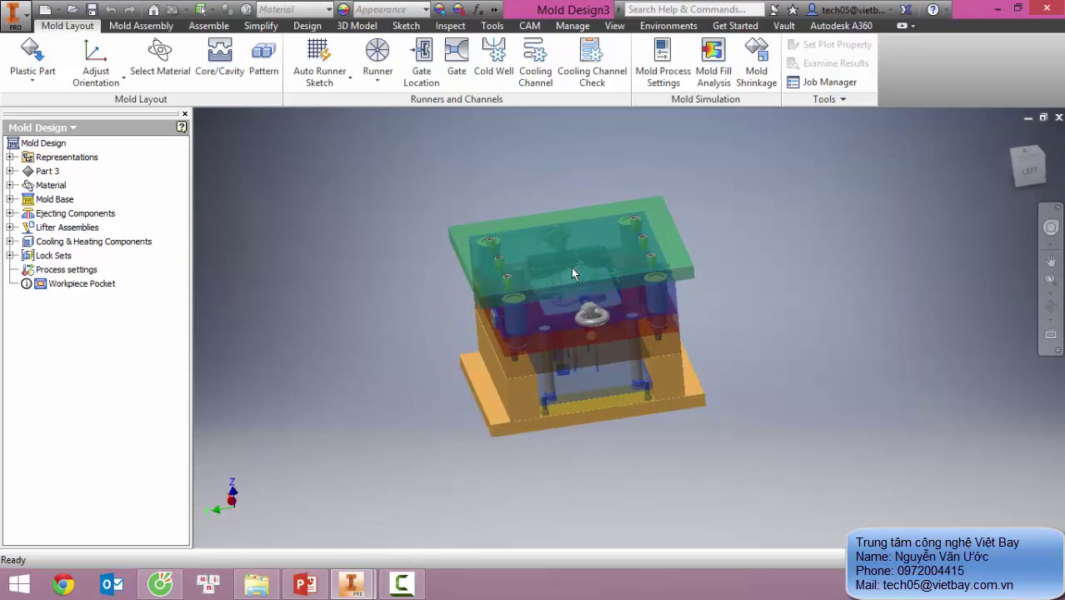
scroll(583, 270, "up", 5)
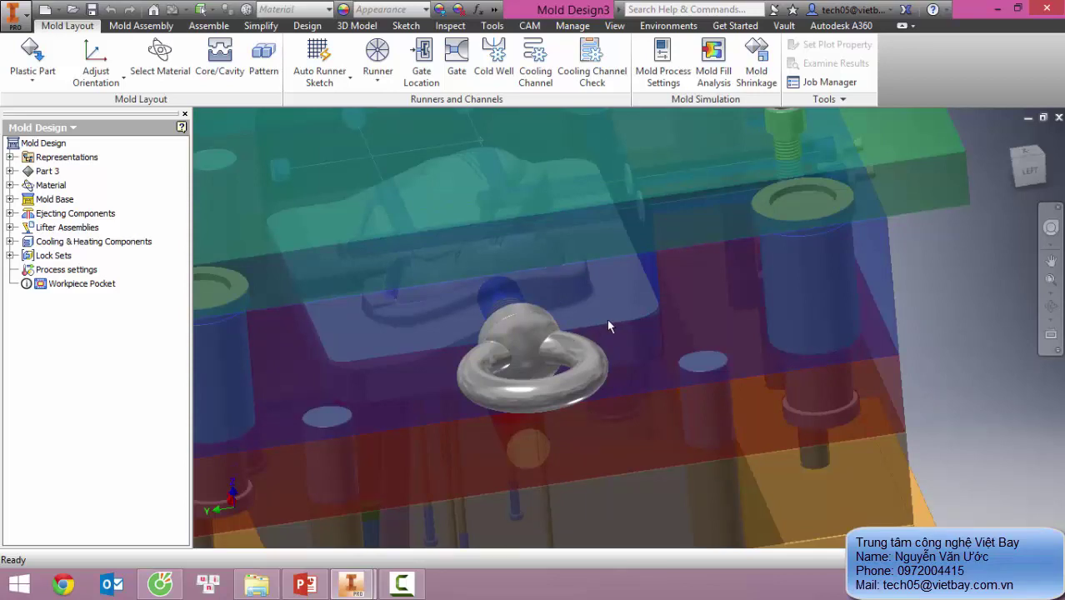
scroll(613, 321, "up", 5)
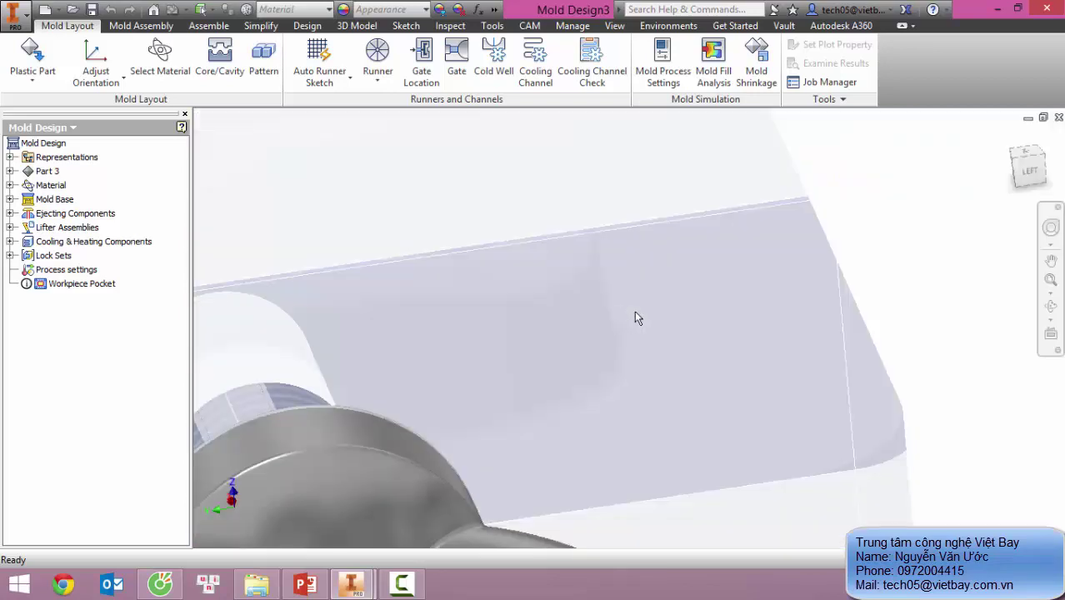
scroll(860, 305, "down", 5)
scroll(860, 305, "down", 3)
middle_click_drag(997, 366, 911, 406)
scroll(794, 377, "down", 2)
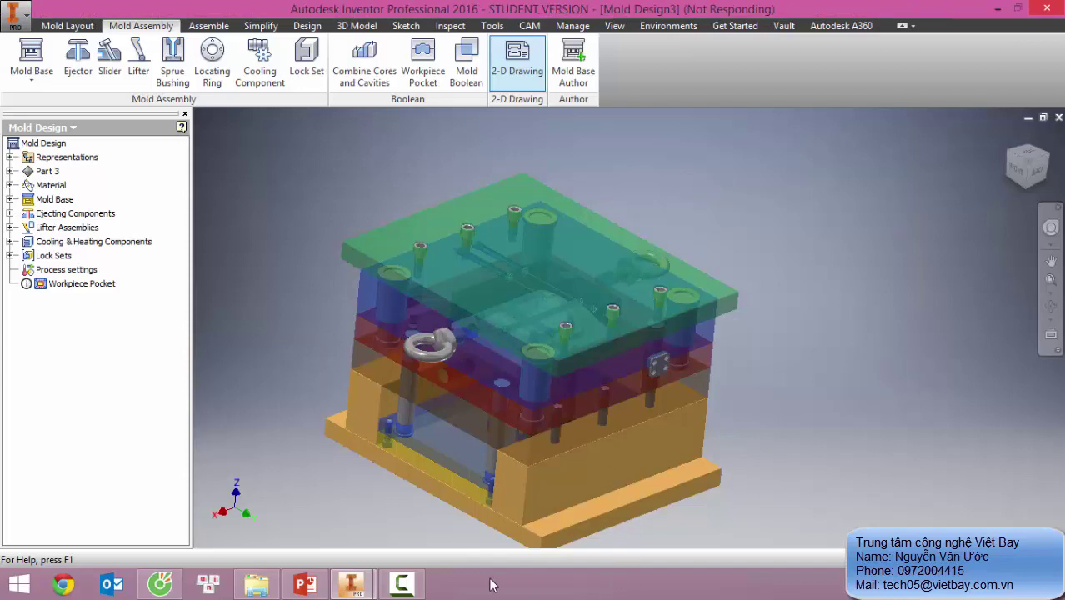
Step: Start the 2-D Drawing command for the mold assembly and open the choice of component categories for its drawing list
left_click(402, 585)
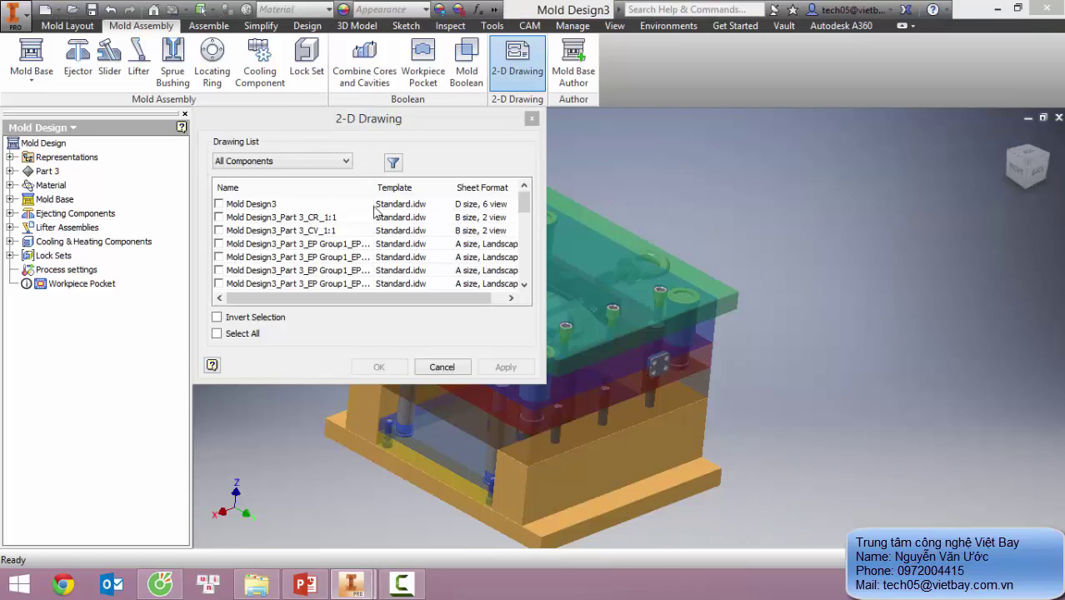
left_click_drag(398, 125, 366, 130)
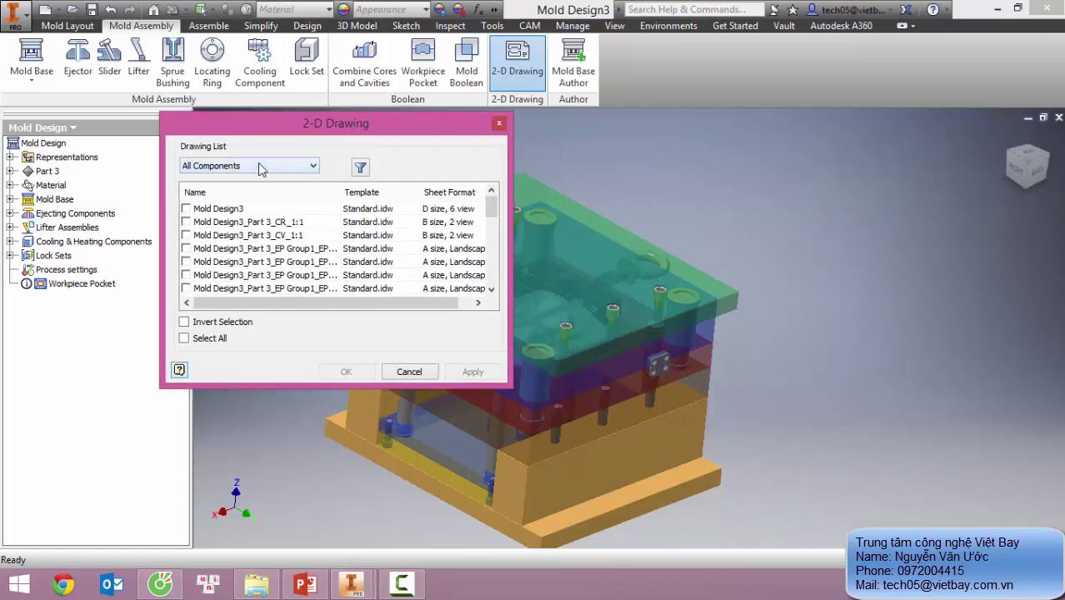
left_click(305, 167)
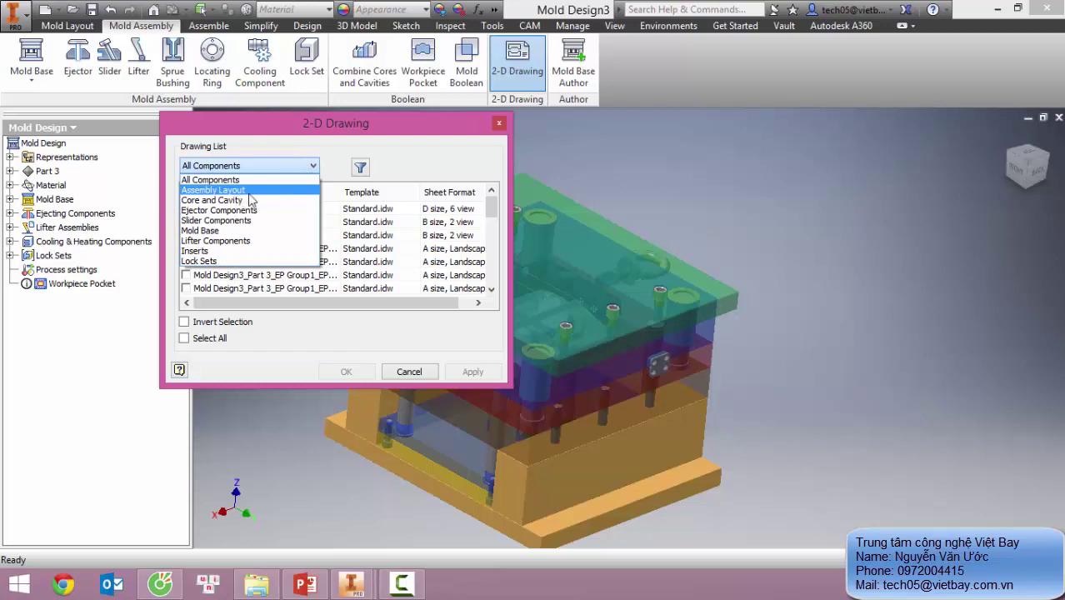